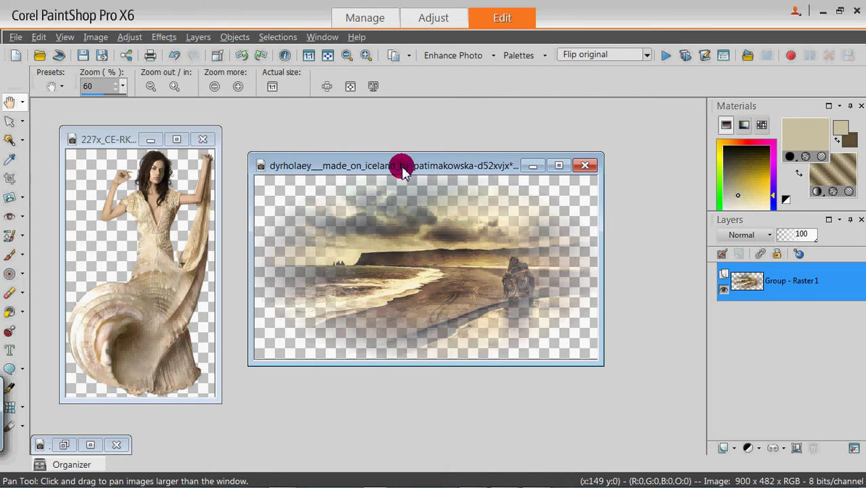
Create a new 900 x 500 pixel image with a transparent raster background
left_click_drag(428, 163, 428, 167)
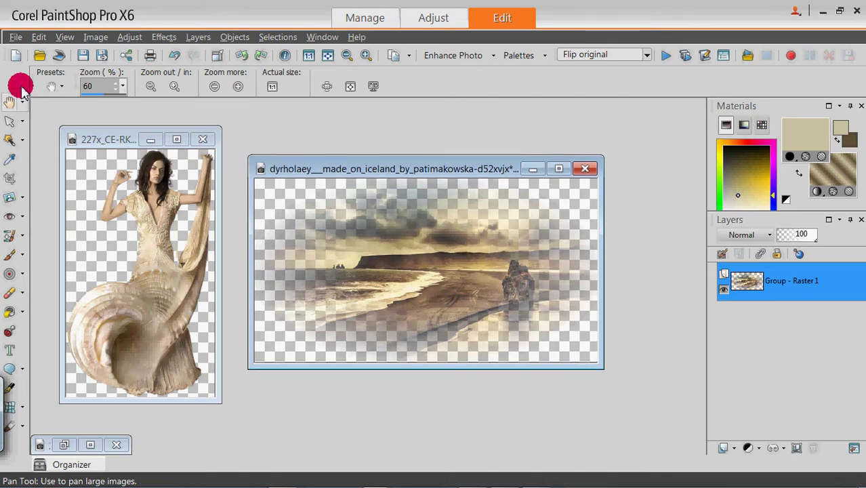
left_click(17, 58)
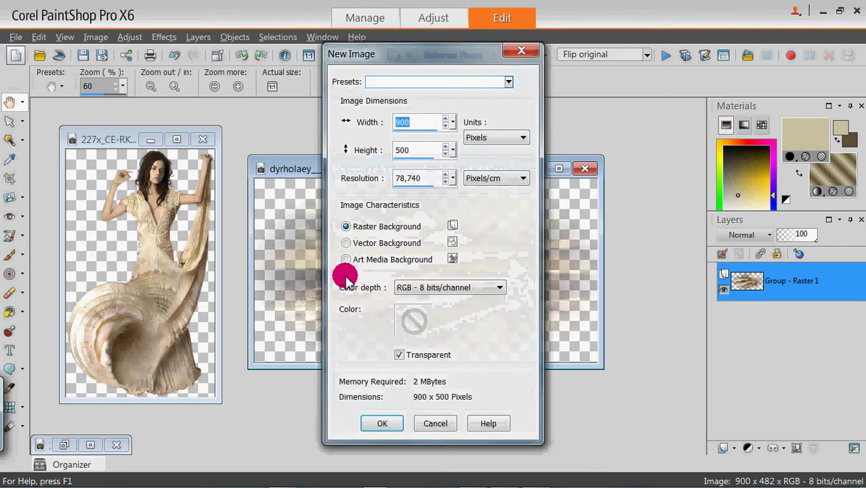
left_click(379, 423)
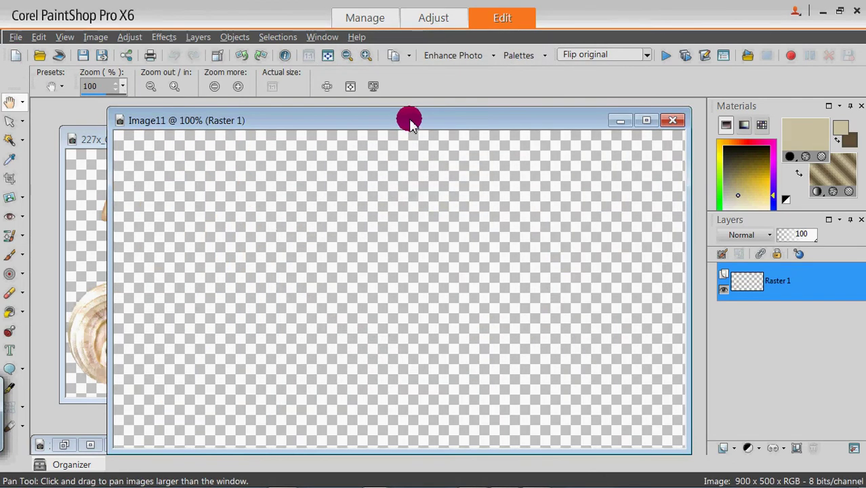
left_click_drag(410, 122, 403, 117)
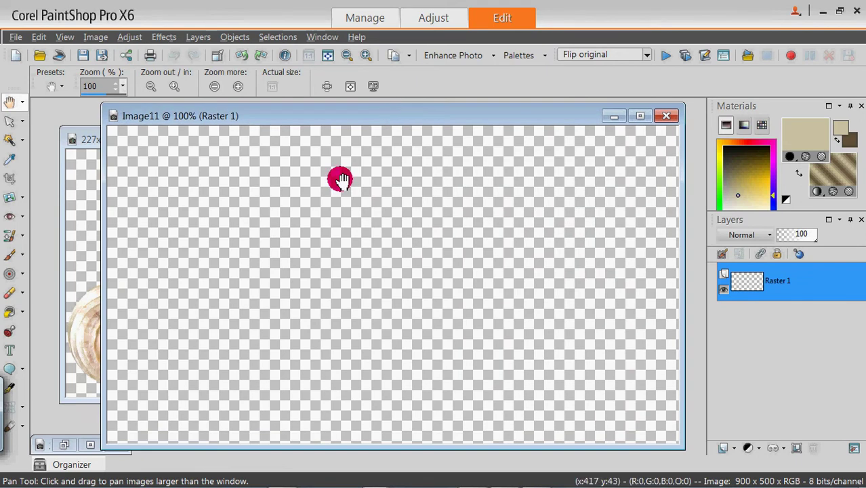
Swap the foreground and background materials and flood fill the new image with the diagonal brown-beige gradient
left_click(798, 173)
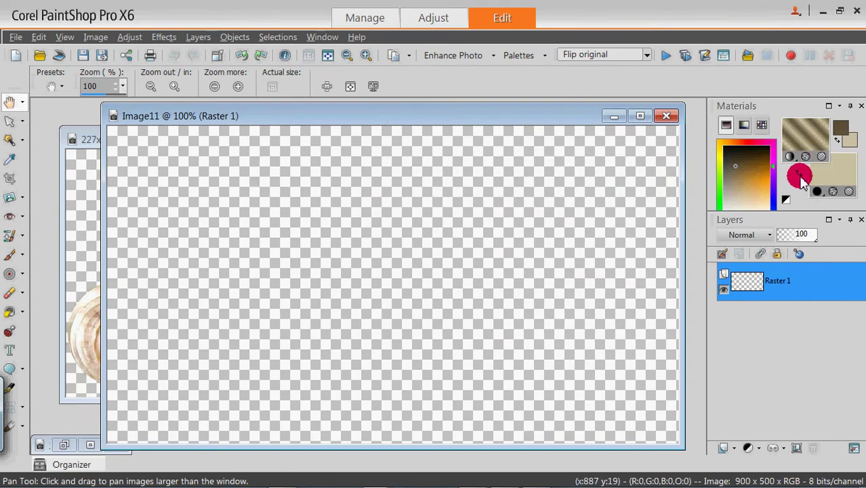
left_click(9, 312)
left_click(290, 251)
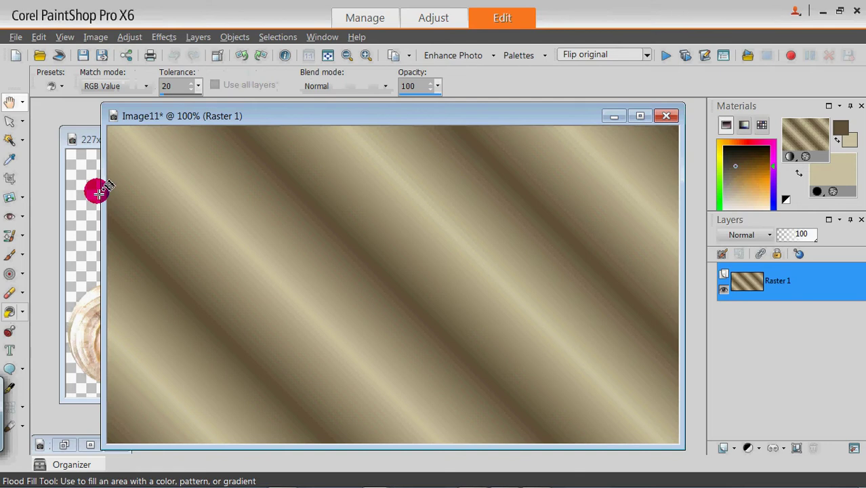
left_click(8, 109)
Apply the MuRa's Meister Cloud effect to the gradient fill with its colors reset to the current materials
left_click(164, 37)
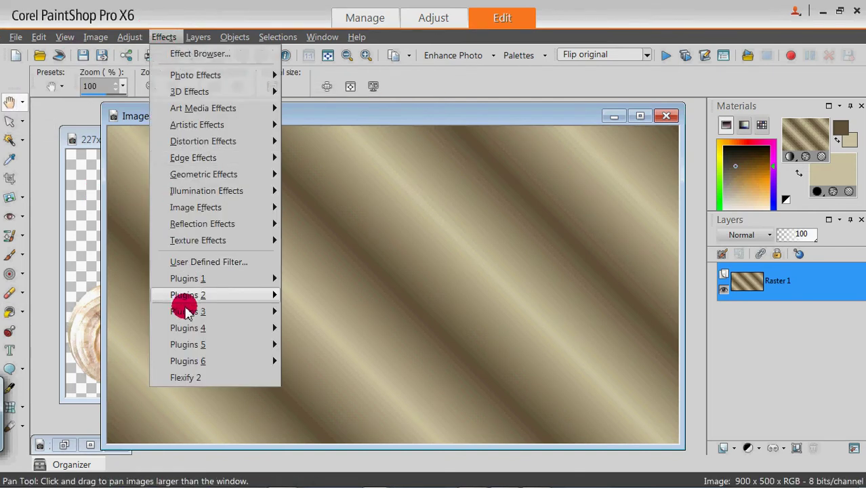
mouse_move(188, 326)
mouse_move(380, 193)
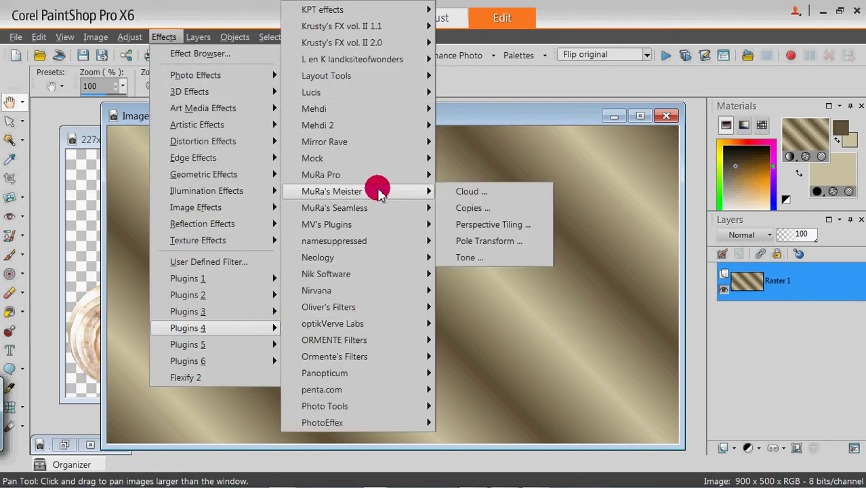
left_click(493, 195)
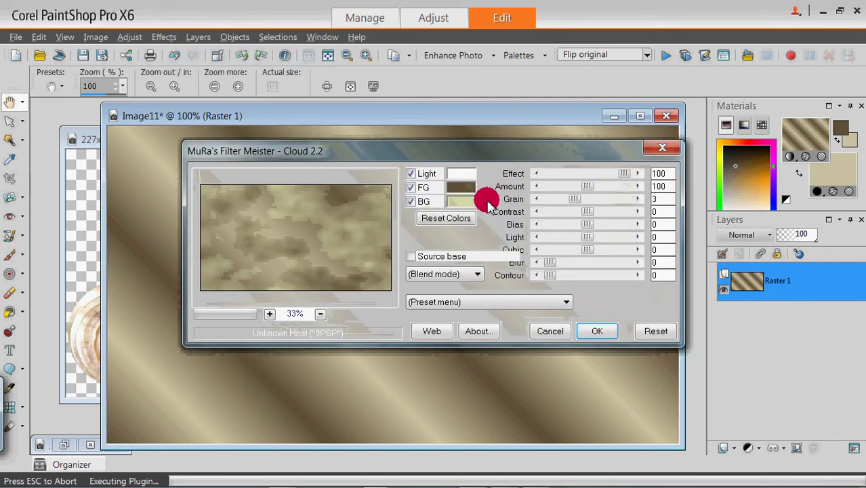
left_click(455, 215)
left_click(591, 331)
left_click(442, 215)
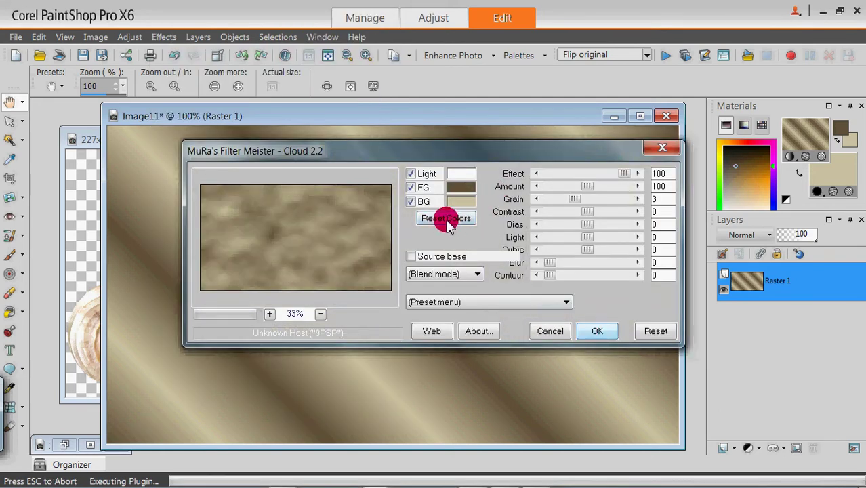
left_click(598, 332)
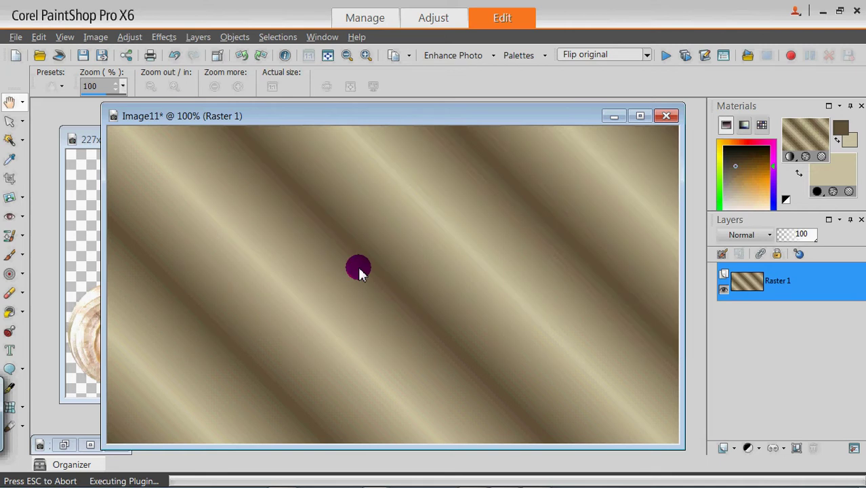
Add a new raster layer with default settings above the cloud background and select the entire image
left_click(197, 37)
left_click(203, 54)
left_click(383, 408)
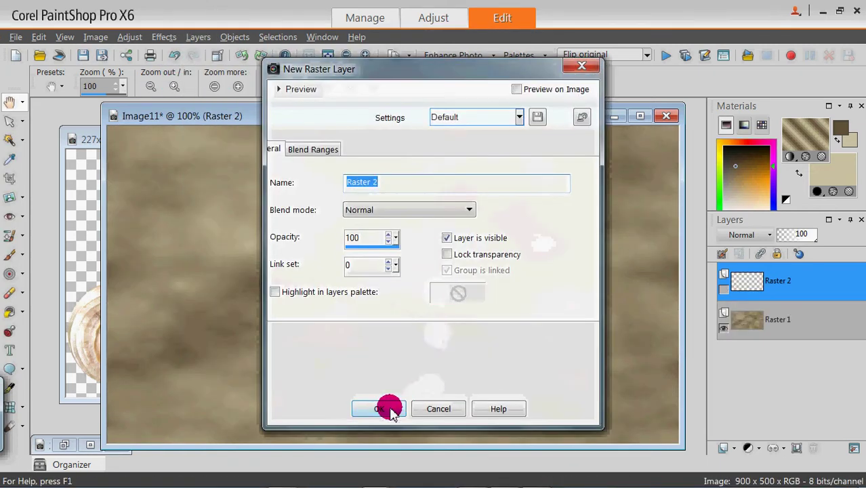
left_click(285, 39)
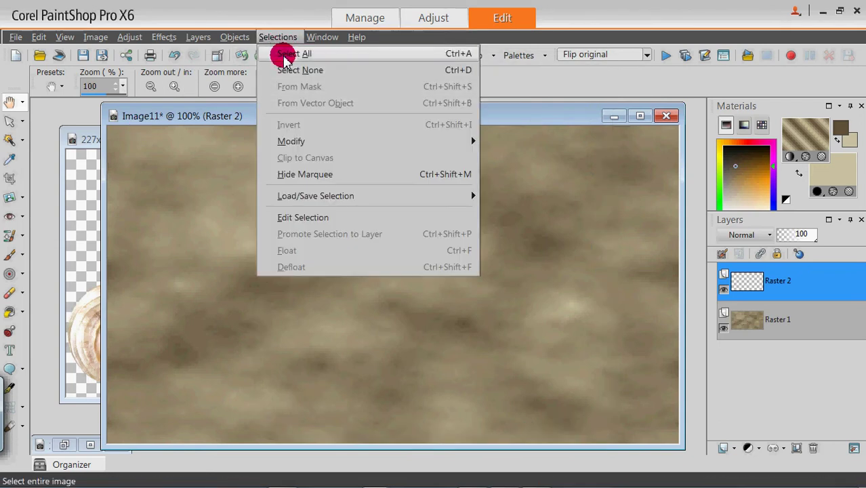
left_click(285, 56)
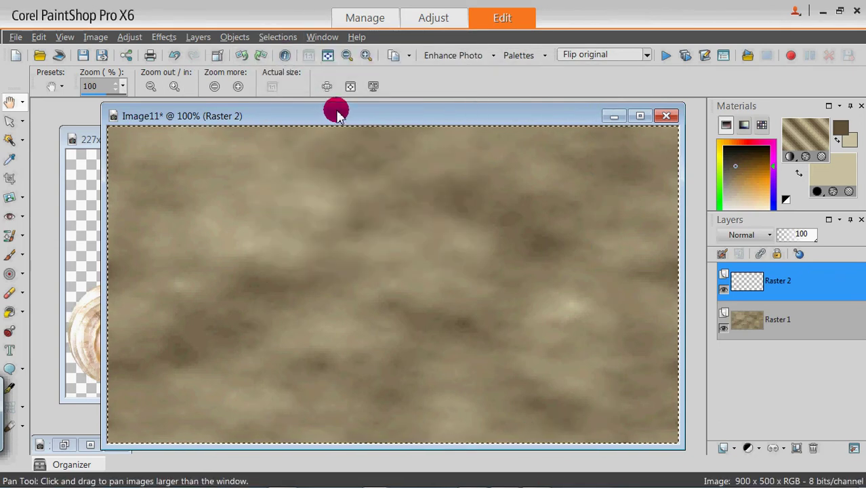
Copy the faded beach landscape from its own image
left_click_drag(332, 110, 339, 124)
scroll(337, 121, "down", 4)
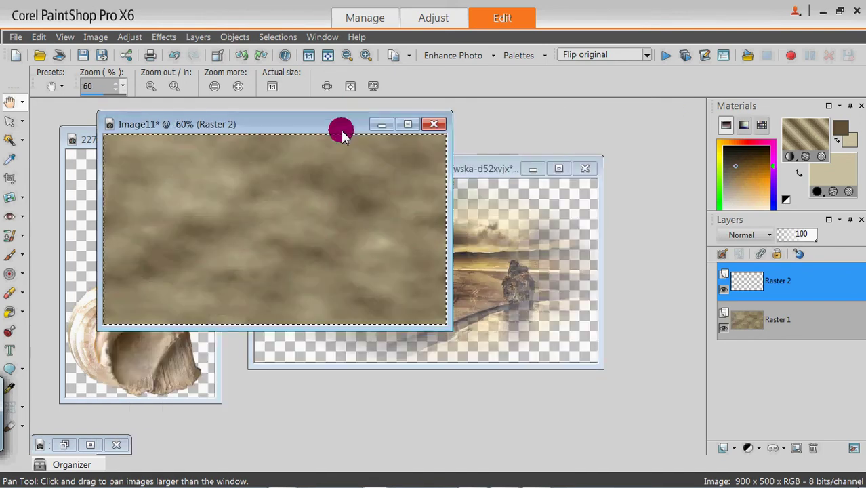
left_click(481, 170)
right_click(427, 237)
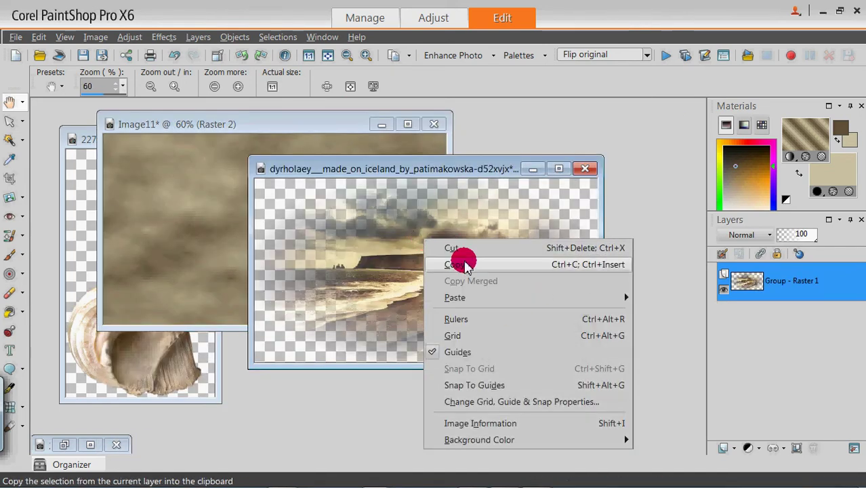
left_click(463, 264)
Paste the landscape into the selection on the empty layer of the cloud image, and clear the selection
left_click(274, 120)
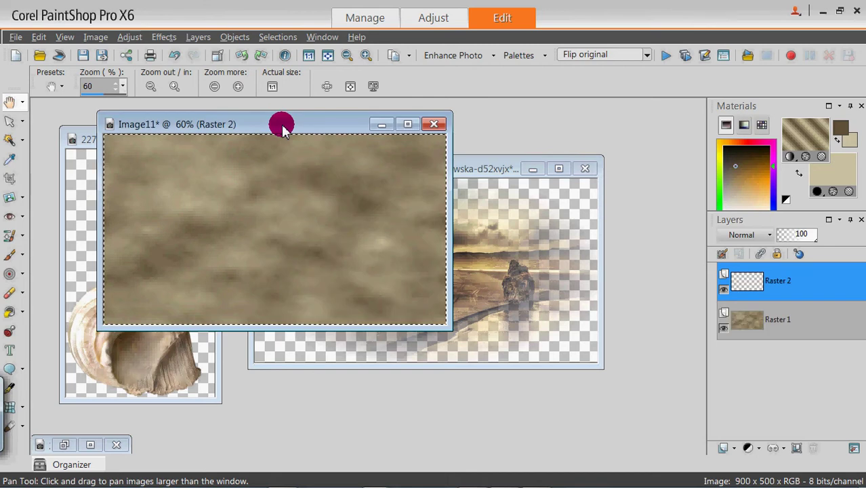
scroll(328, 120, "down", 1)
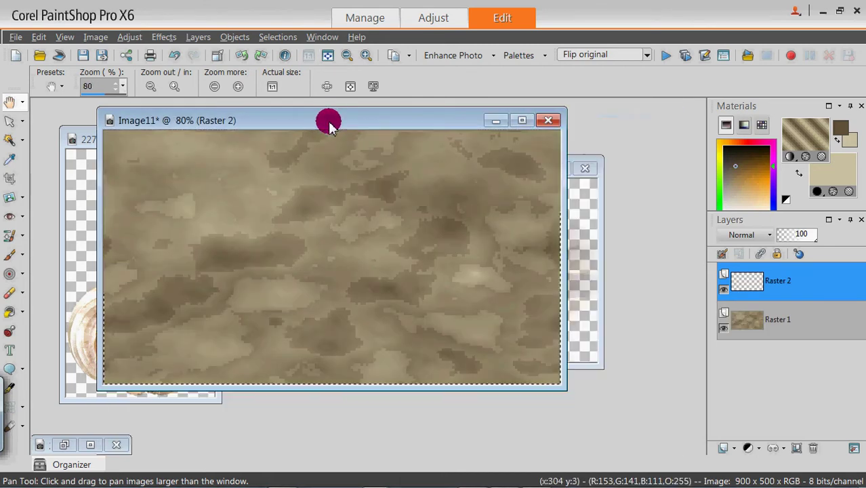
right_click(226, 170)
mouse_move(315, 230)
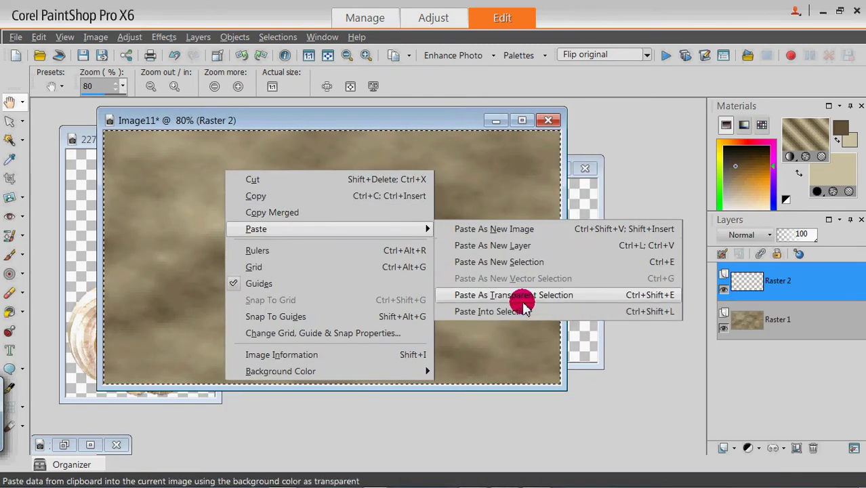
left_click(533, 312)
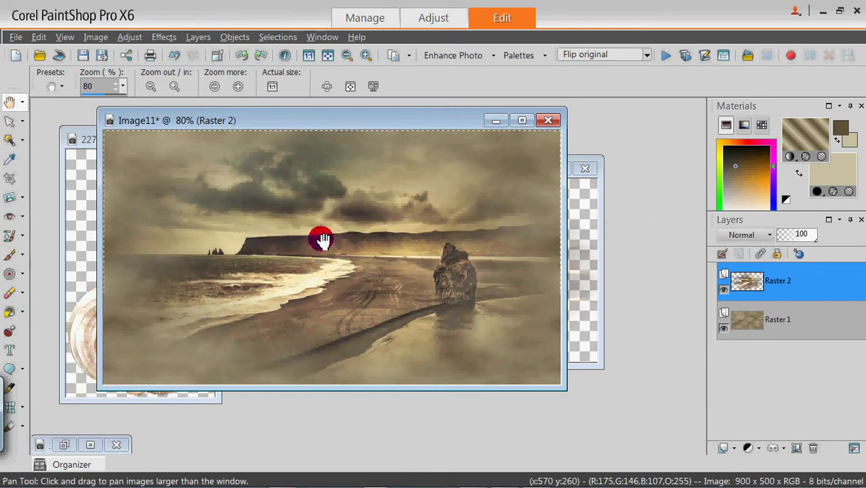
left_click(278, 37)
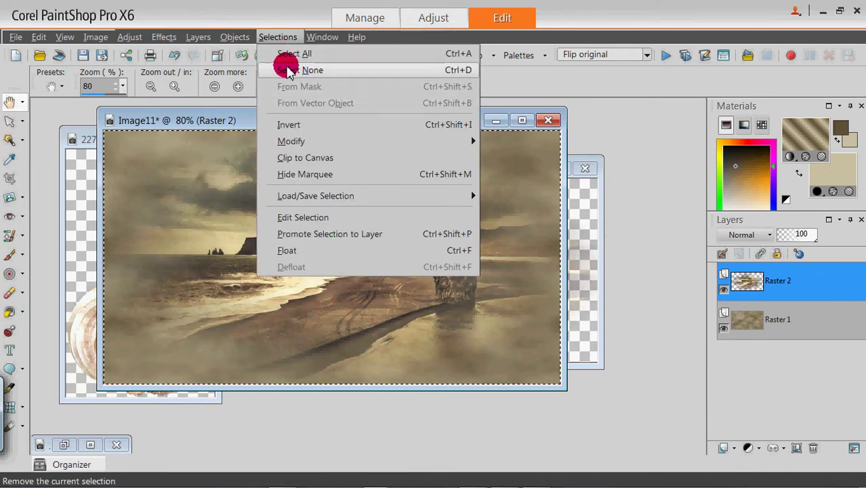
left_click(287, 70)
left_click_drag(290, 116, 328, 141)
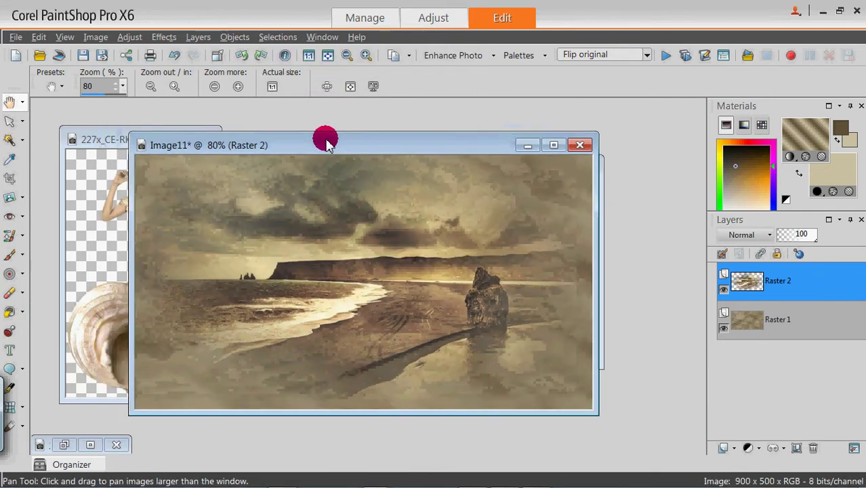
Add another raster layer with default settings above the landscape layer
left_click(203, 37)
left_click(209, 53)
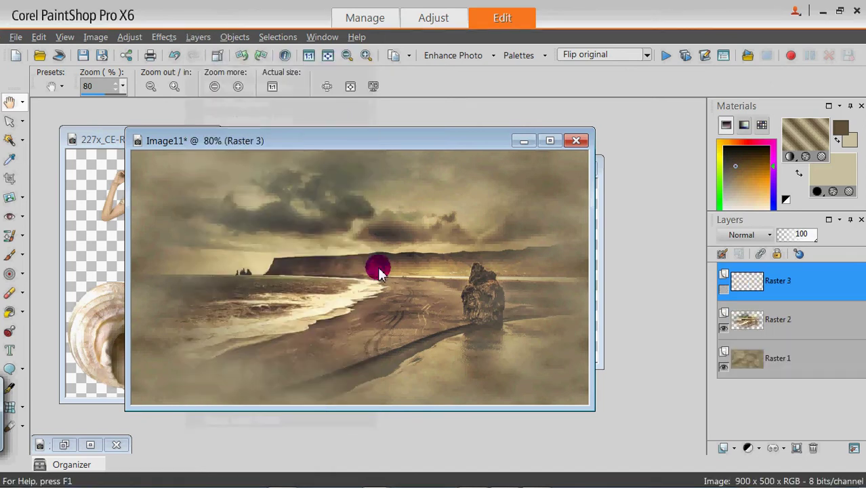
left_click(379, 407)
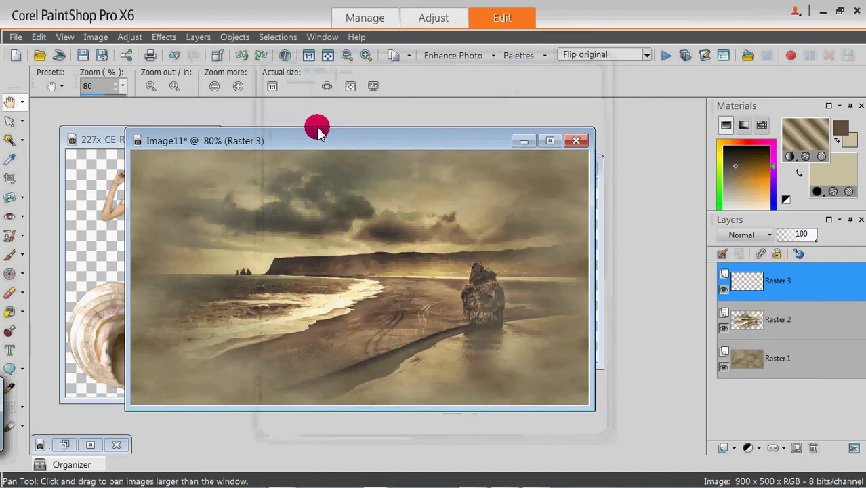
left_click_drag(323, 140, 315, 137)
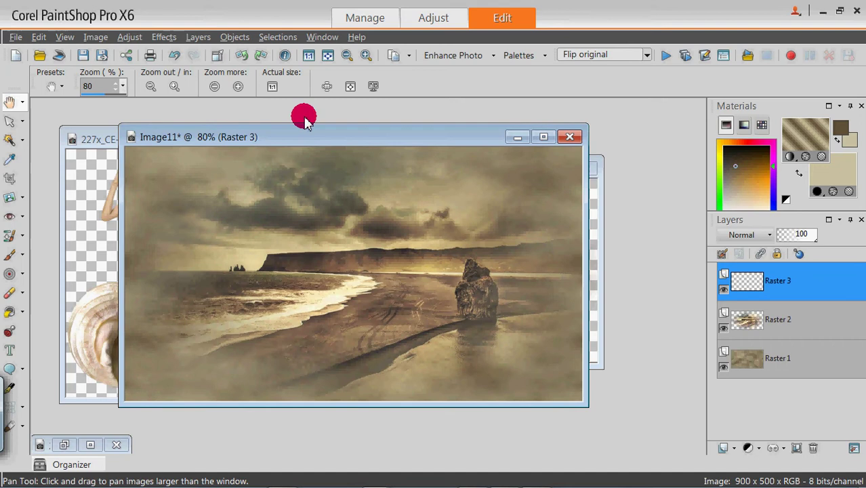
Load the noetuto51 selection from disk, replacing any current selection and using source luminance
left_click(274, 37)
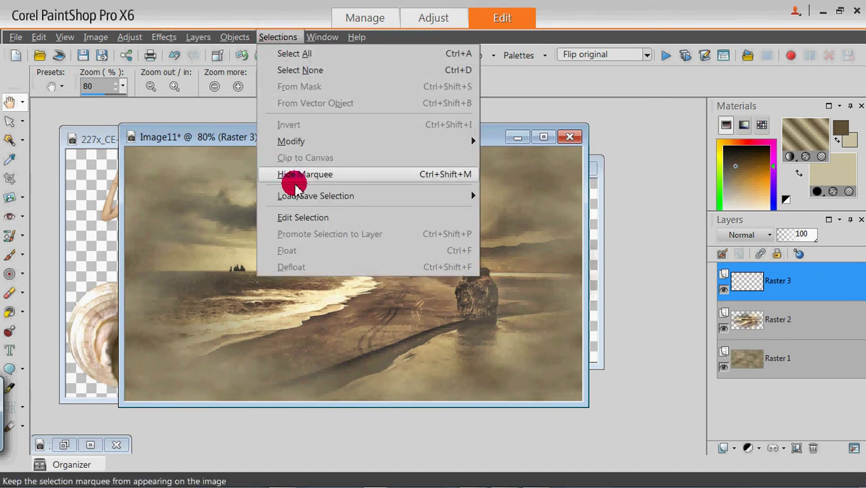
mouse_move(298, 199)
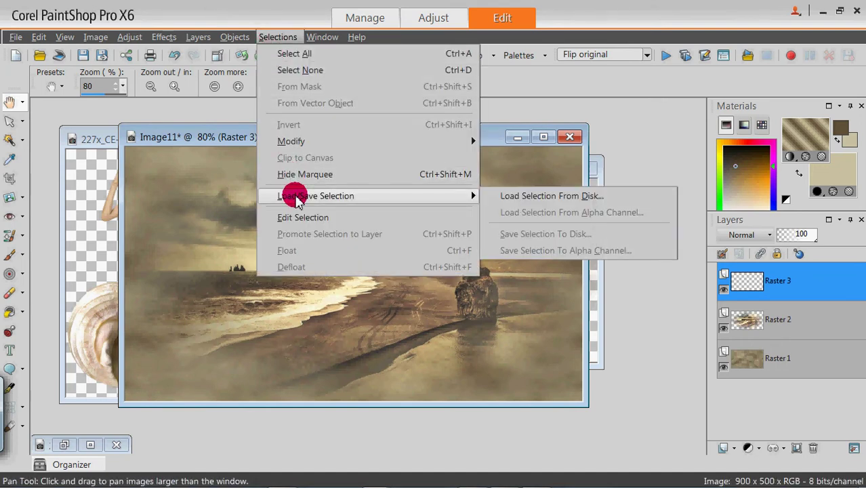
left_click(532, 197)
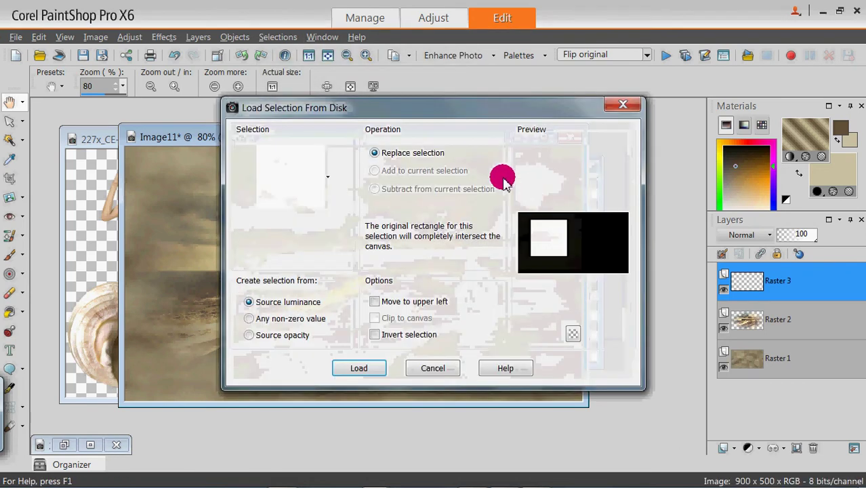
left_click(328, 178)
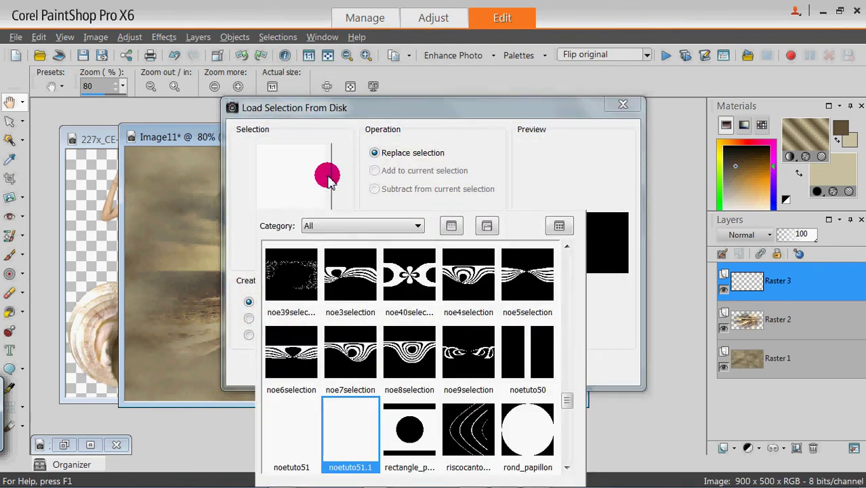
left_click(290, 432)
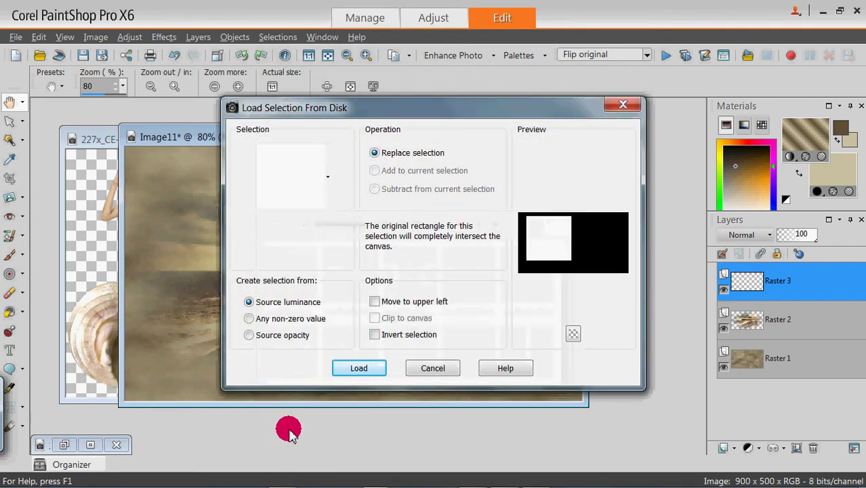
left_click(361, 368)
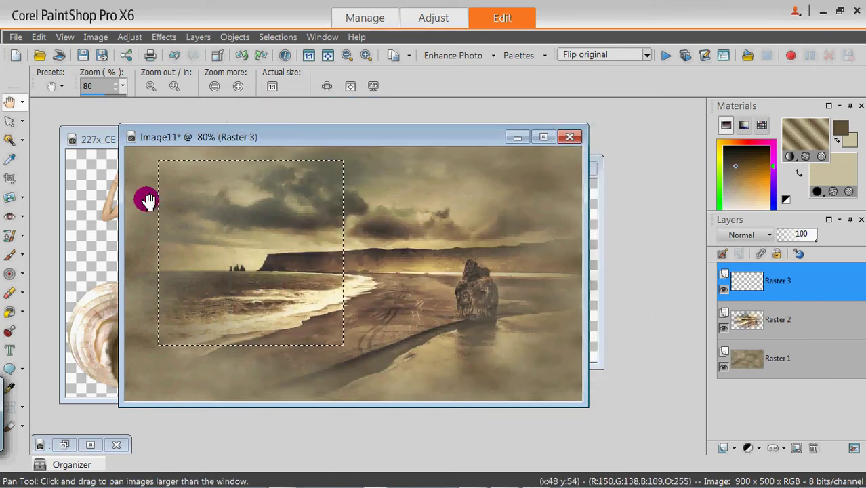
Flood fill the square selection on the new layer with the diagonal foreground gradient
left_click(9, 311)
left_click(232, 241)
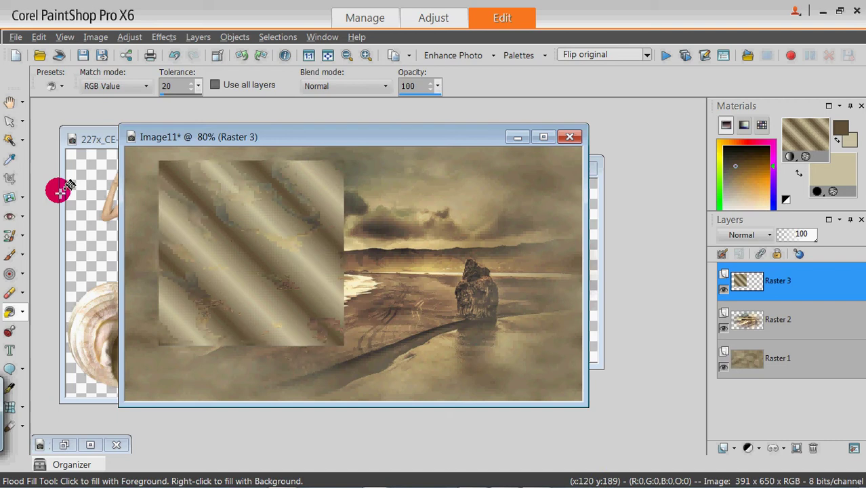
left_click(9, 102)
Apply the Filters Unlimited 2.0 Buttons & Frames effect 3D Glass Frame 2 to the gradient square, with frame size 50 and contrast 128
left_click(164, 37)
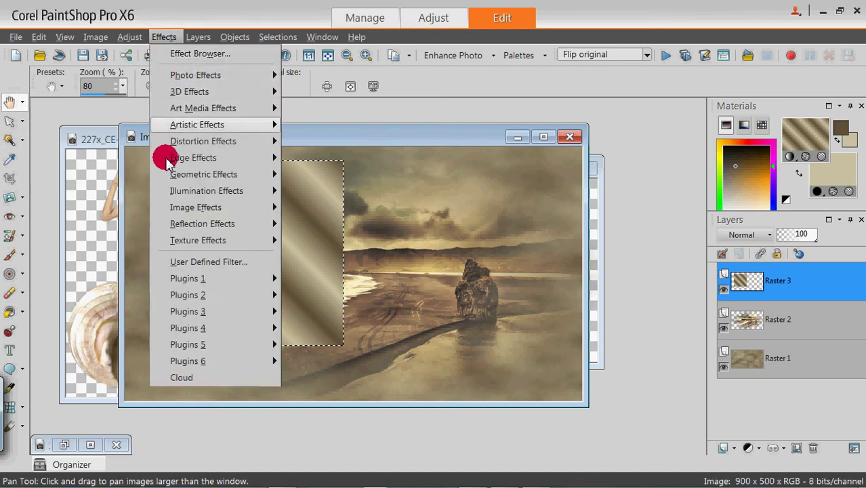
mouse_move(245, 279)
mouse_move(387, 9)
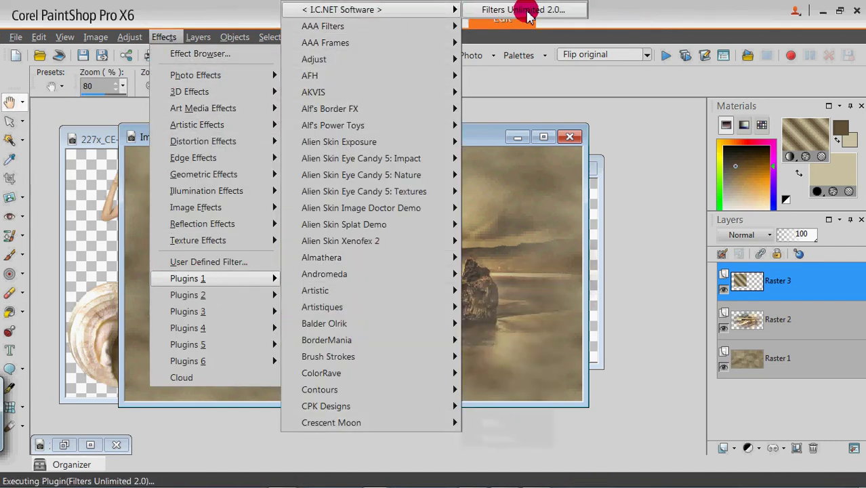
left_click(528, 16)
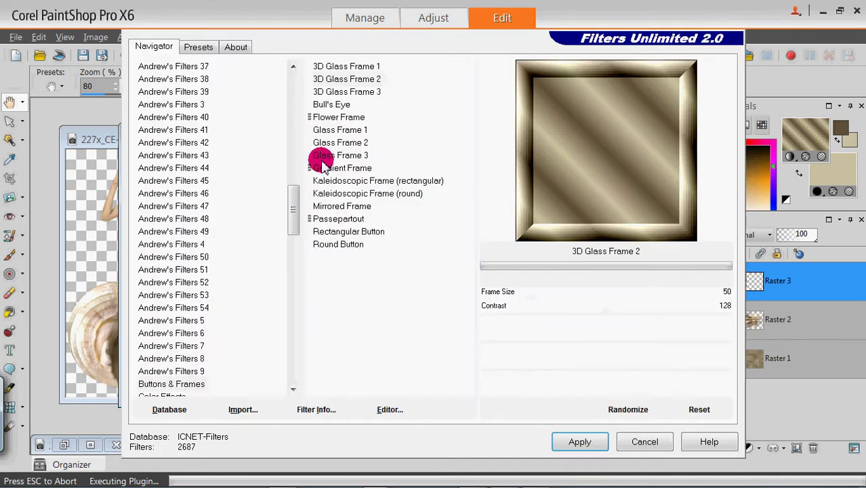
scroll(293, 212, "down", 2)
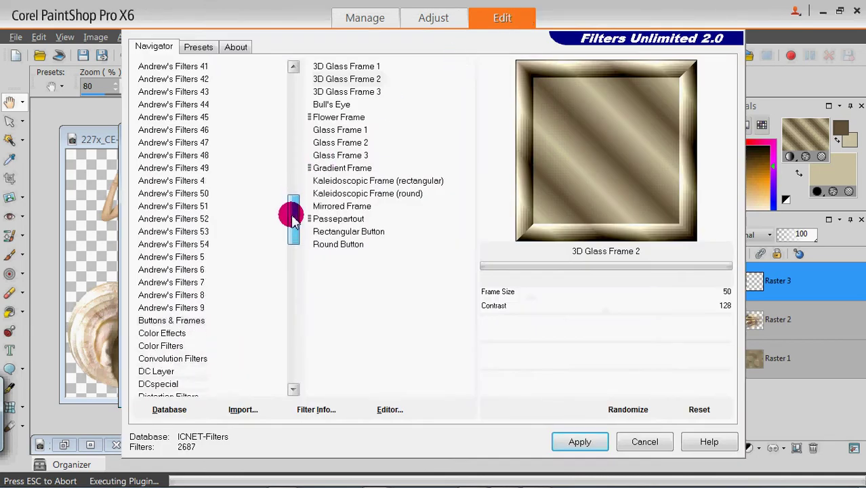
left_click(198, 323)
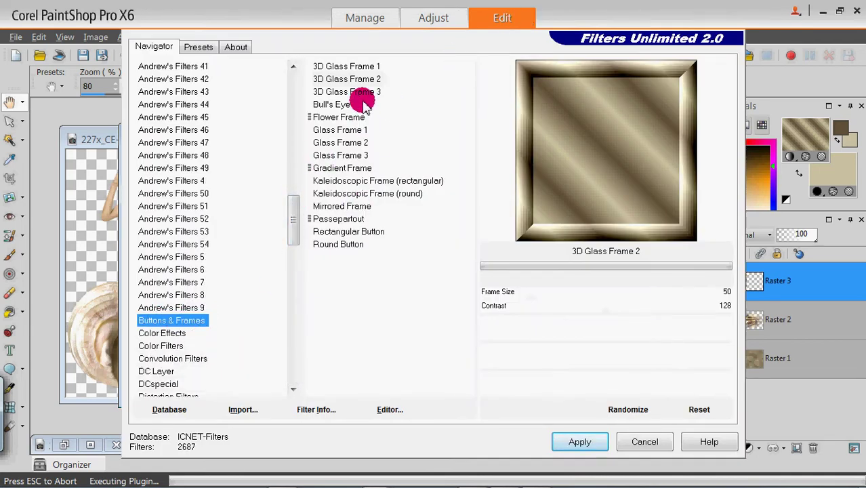
left_click(334, 79)
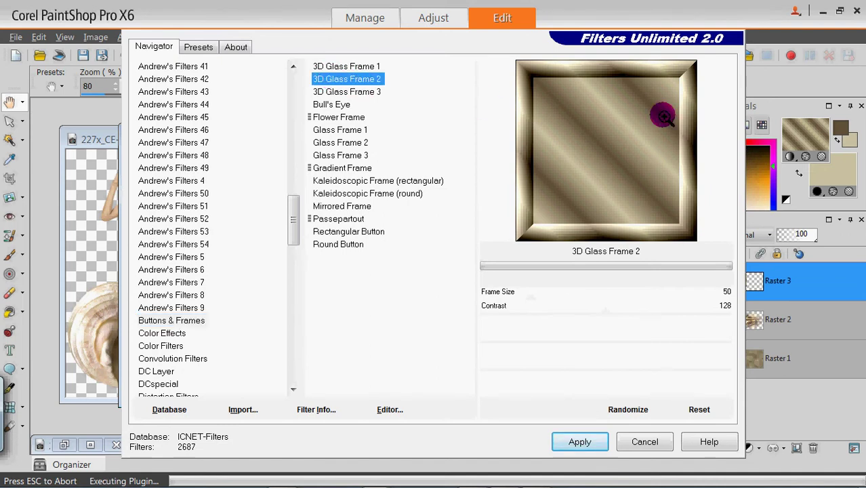
left_click(579, 441)
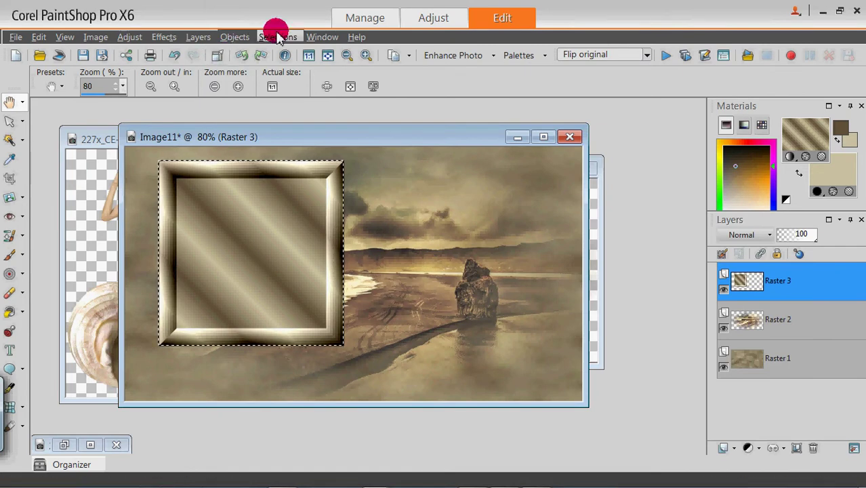
Clear the selection and load the noetuto51.1 selection from disk, using Replace selection and source luminance
left_click(277, 37)
left_click(284, 71)
left_click(278, 37)
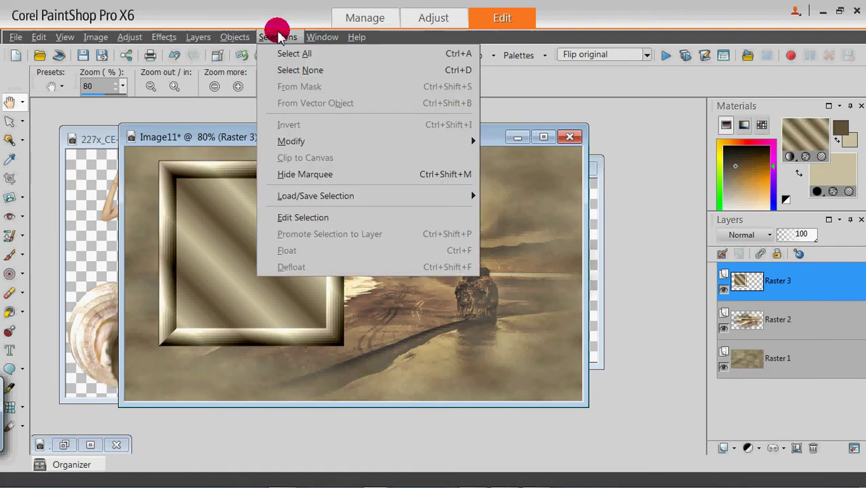
mouse_move(290, 198)
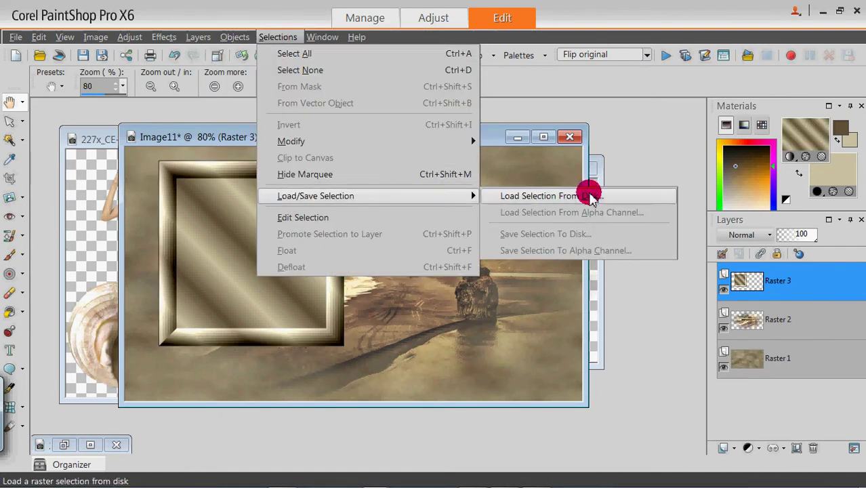
left_click(591, 196)
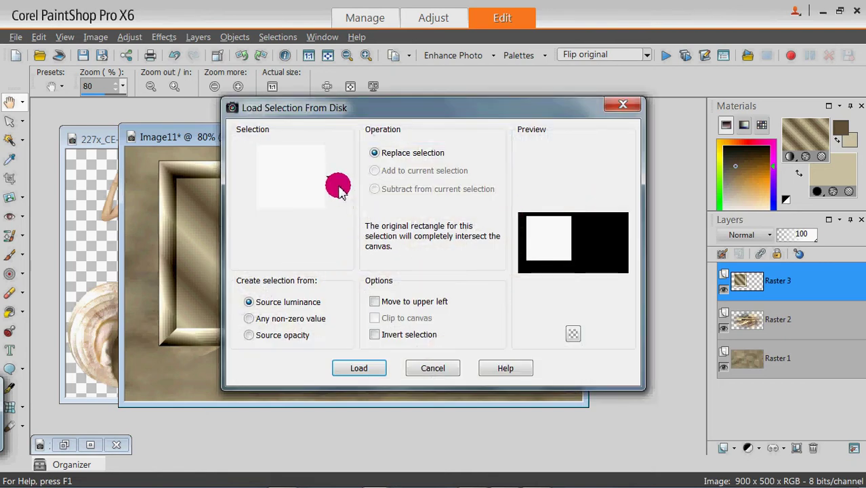
left_click(328, 178)
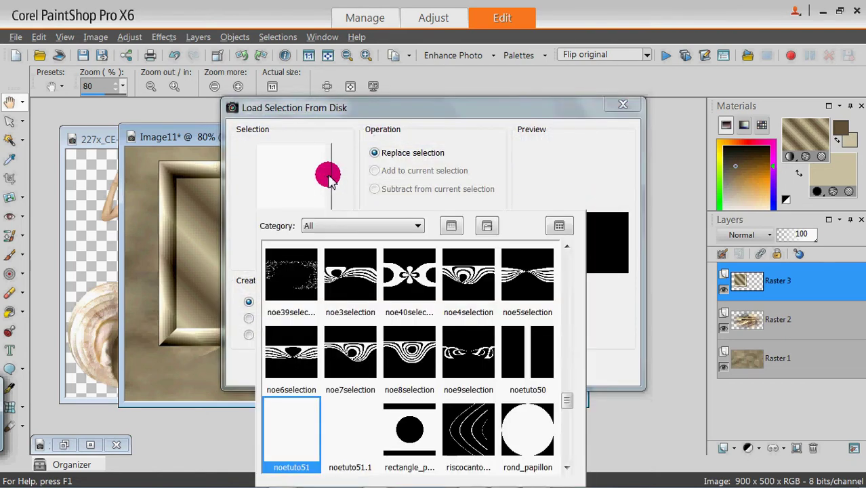
left_click(356, 435)
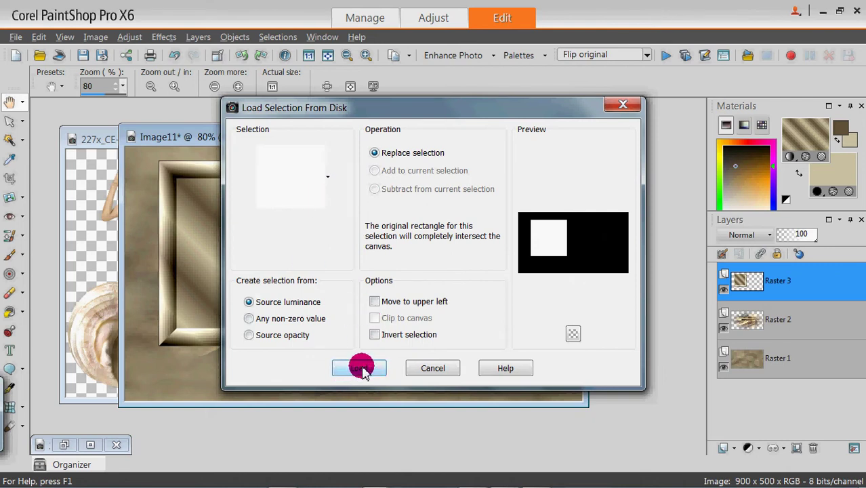
left_click(359, 368)
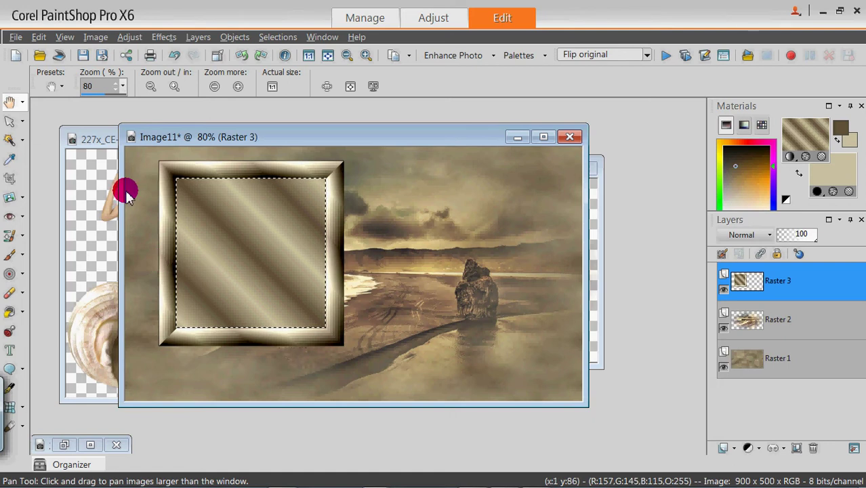
Activate the Eraser tool with the hézagos radír preset
left_click(9, 296)
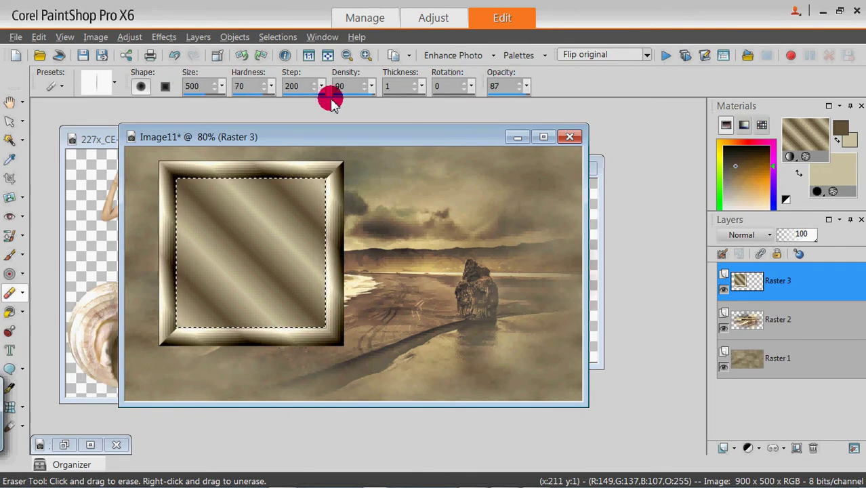
left_click(61, 88)
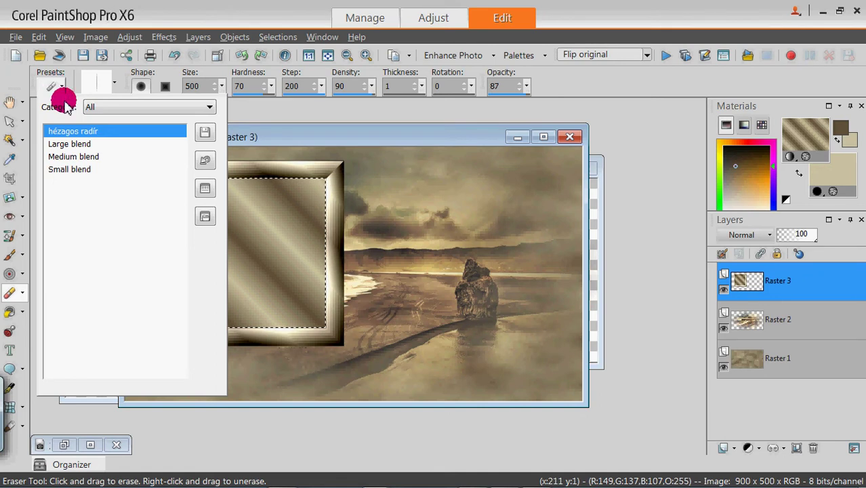
left_click(205, 133)
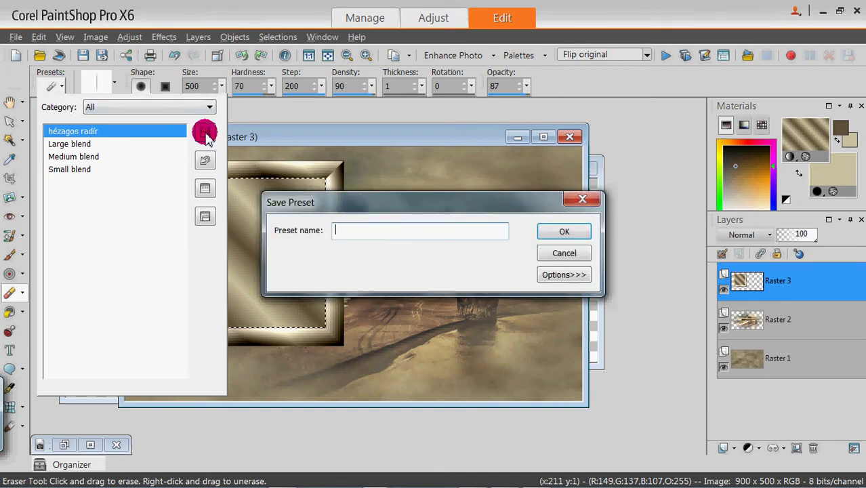
left_click(592, 198)
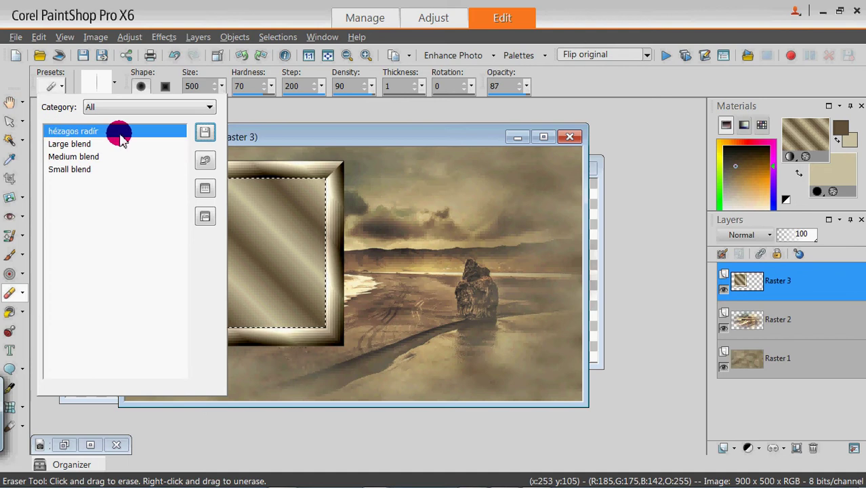
left_click(119, 131)
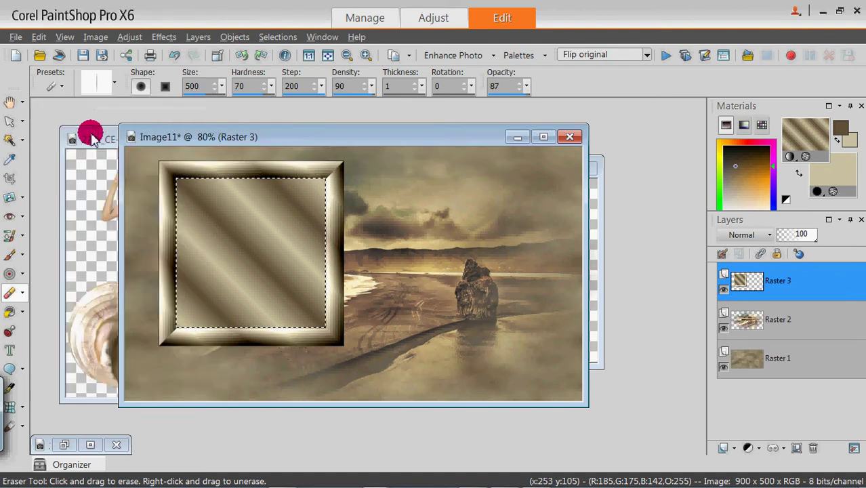
left_click(60, 88)
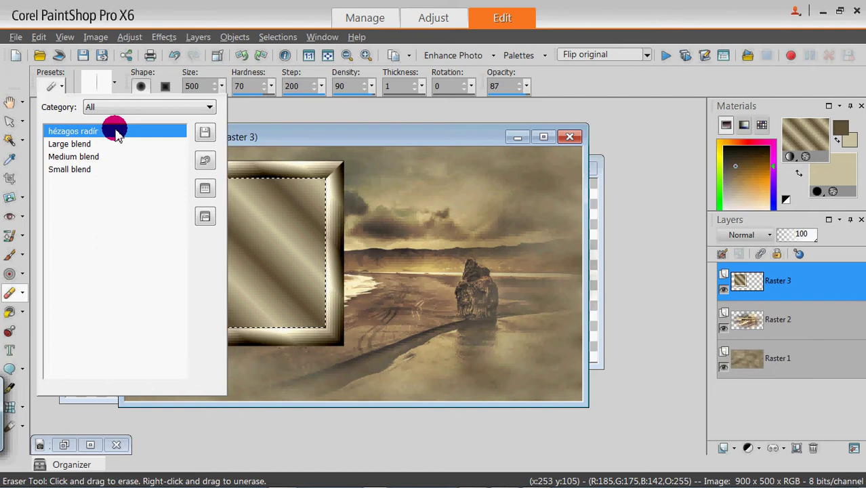
left_click(117, 134)
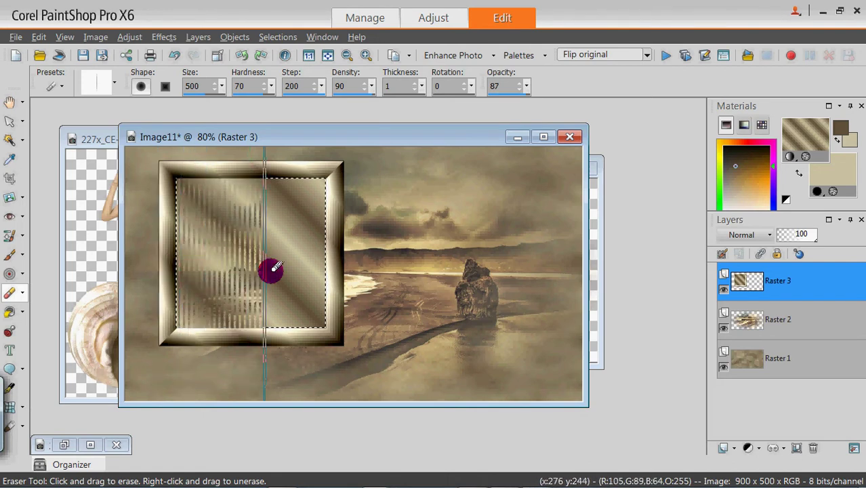
Erase vertical stripes across the whole selected interior of the frame, clear the selection and switch to the Pan tool
left_click_drag(275, 267, 349, 269)
left_click_drag(165, 268, 174, 270)
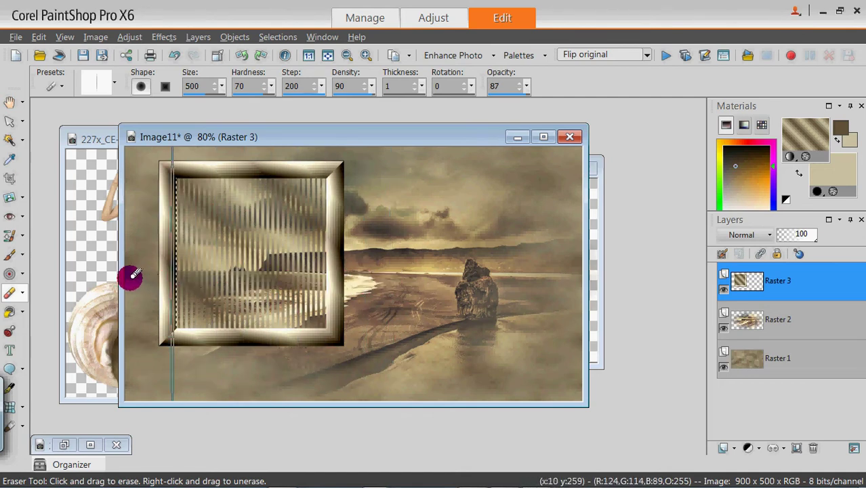
left_click(271, 36)
left_click(290, 71)
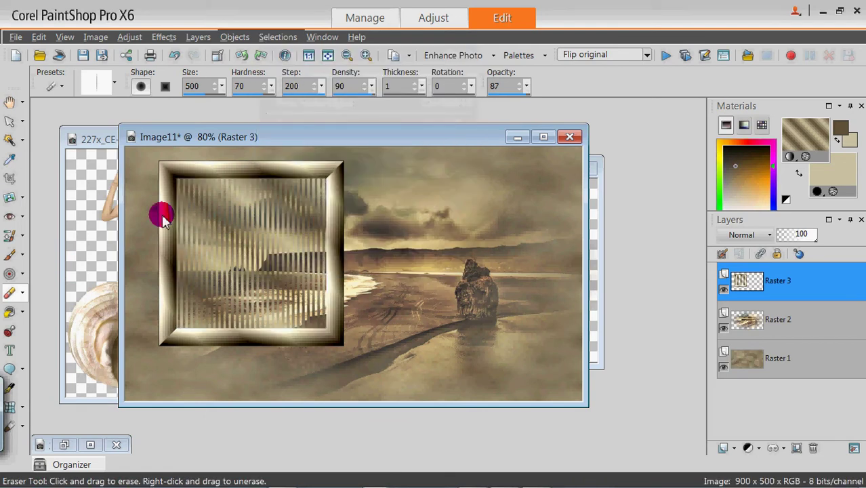
left_click(9, 103)
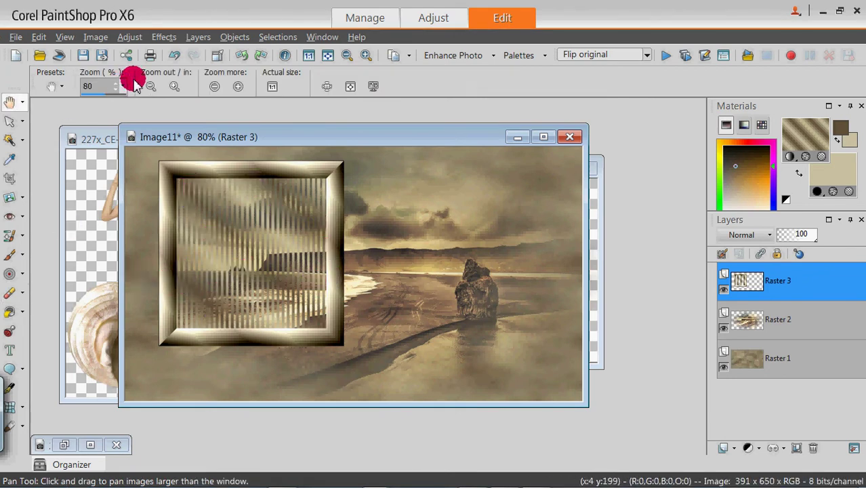
left_click(162, 38)
mouse_move(196, 174)
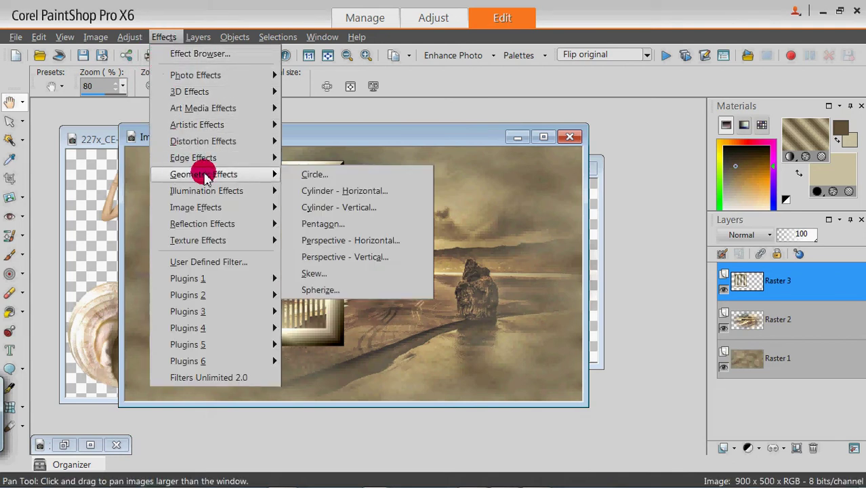
left_click(387, 275)
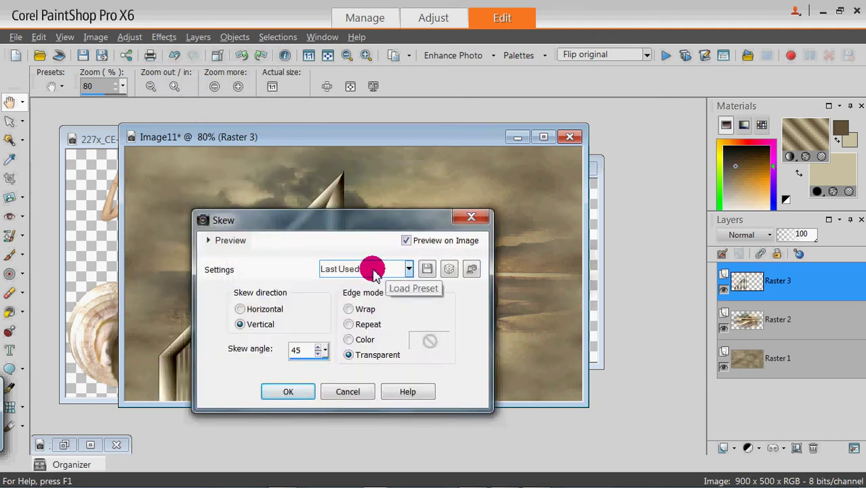
left_click(349, 390)
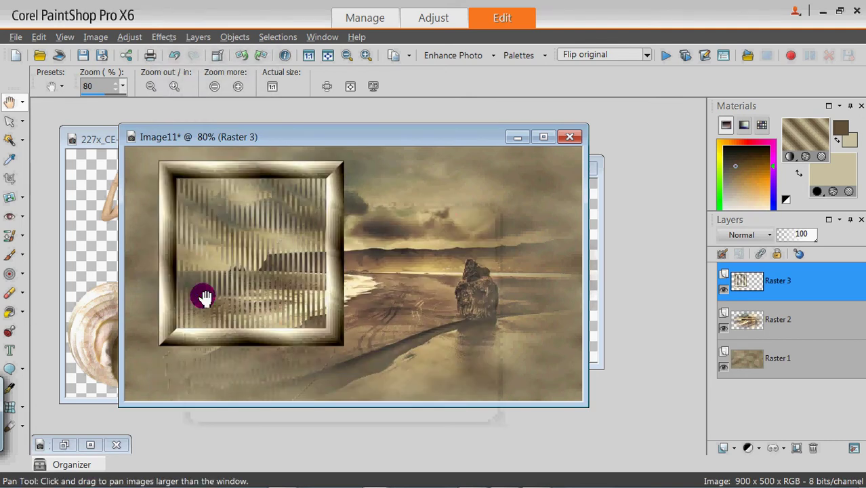
Apply the Wave distortion to the frame layer with horizontal amplitude 0, wavelength 100, vertical amplitude 3, wavelength 50, and transparent edge mode
left_click(160, 36)
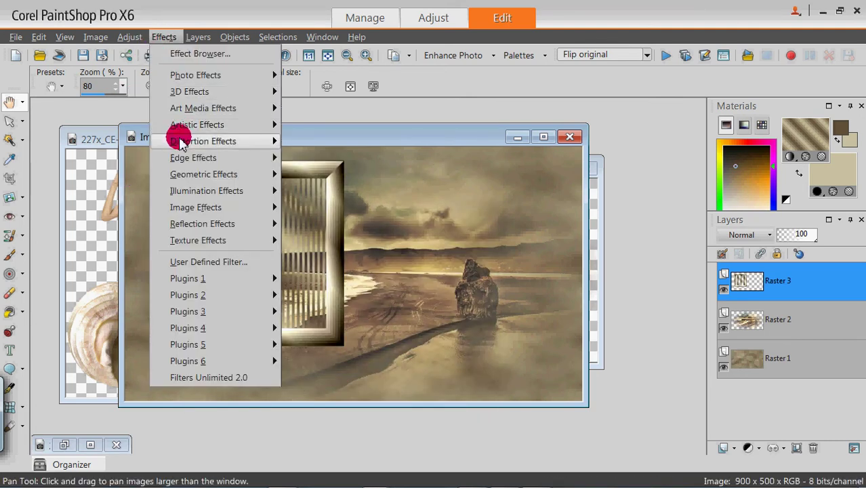
mouse_move(182, 141)
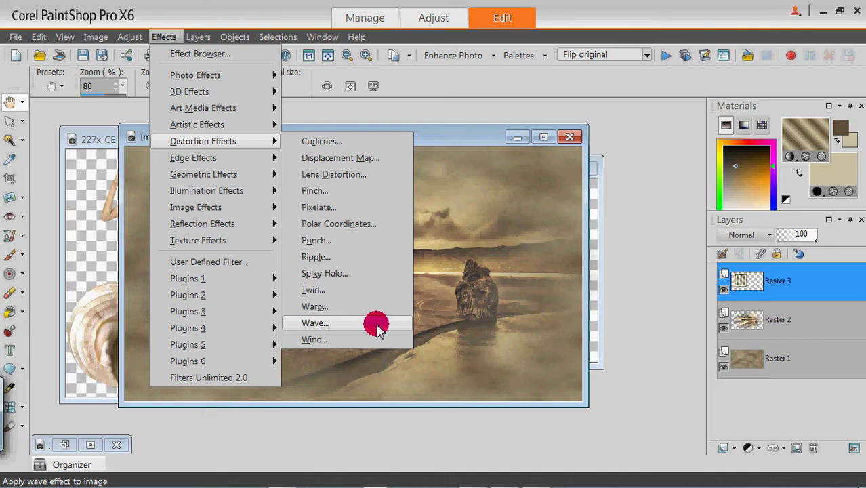
left_click(315, 323)
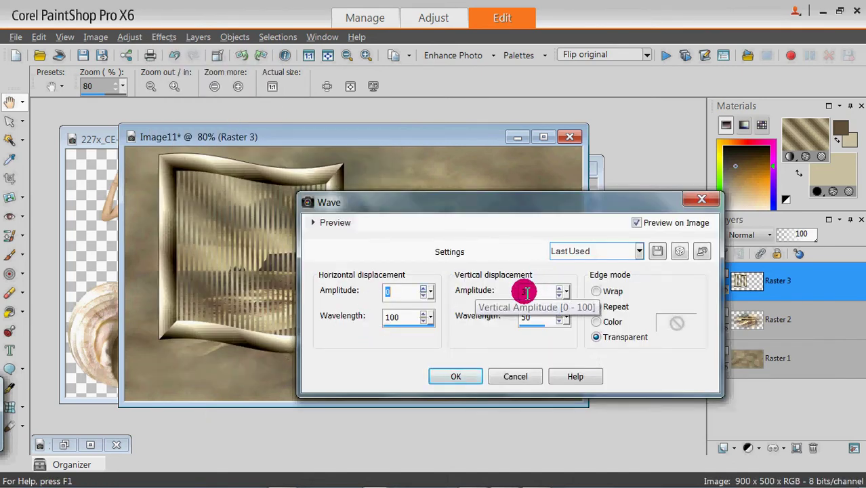
left_click(527, 319)
type("50")
left_click(396, 316)
left_click(406, 291)
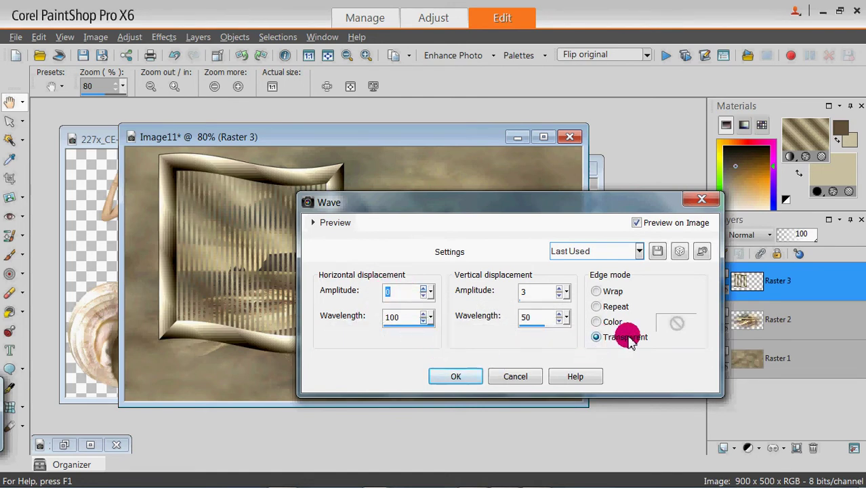
left_click(456, 377)
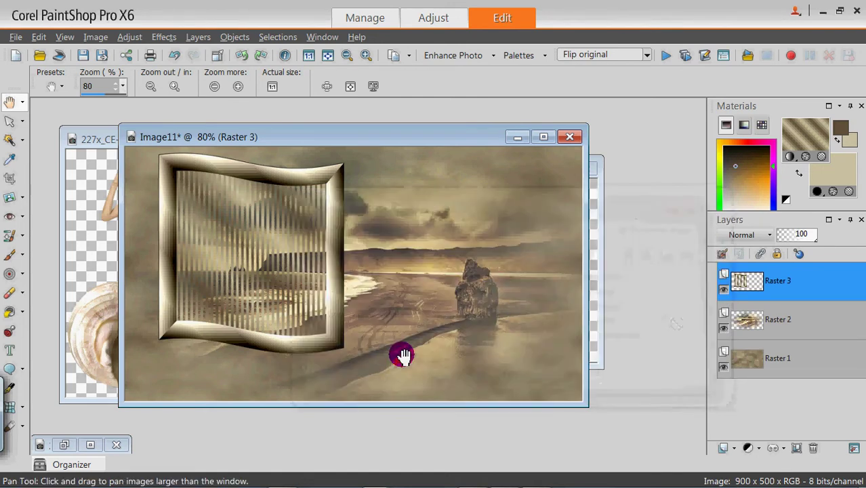
Skew the frame layer vertically by 45 degrees with transparent edge mode
left_click(166, 38)
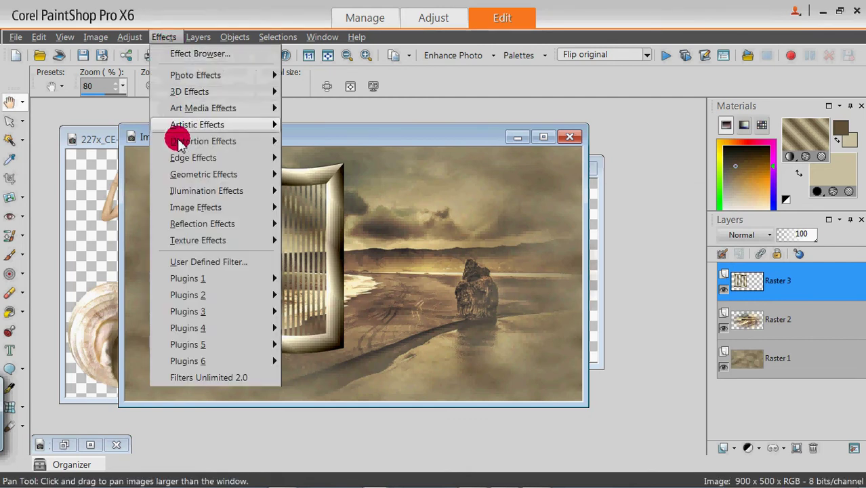
mouse_move(180, 174)
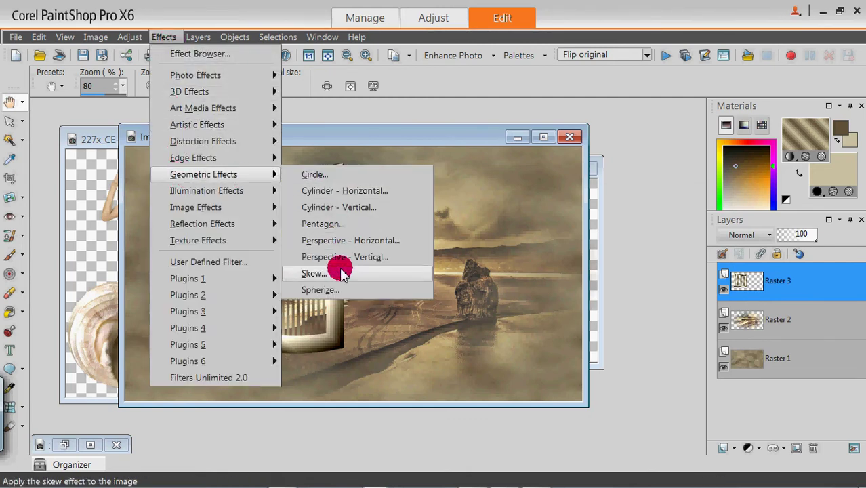
left_click(314, 274)
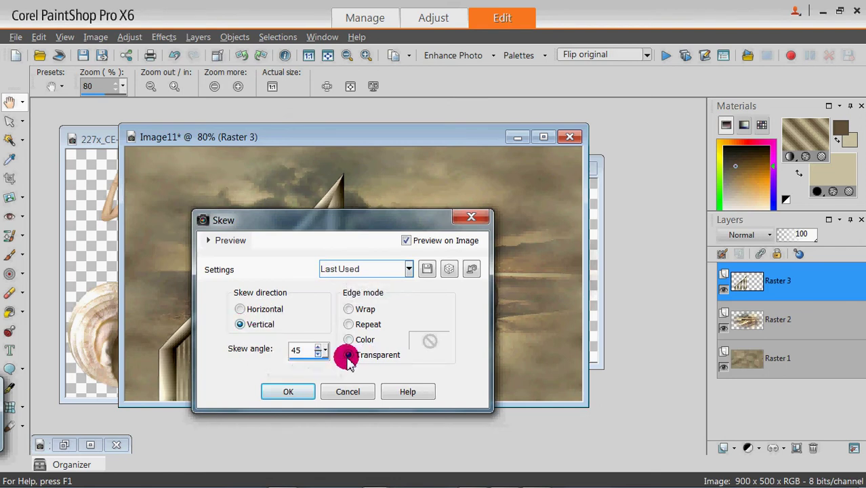
left_click(292, 391)
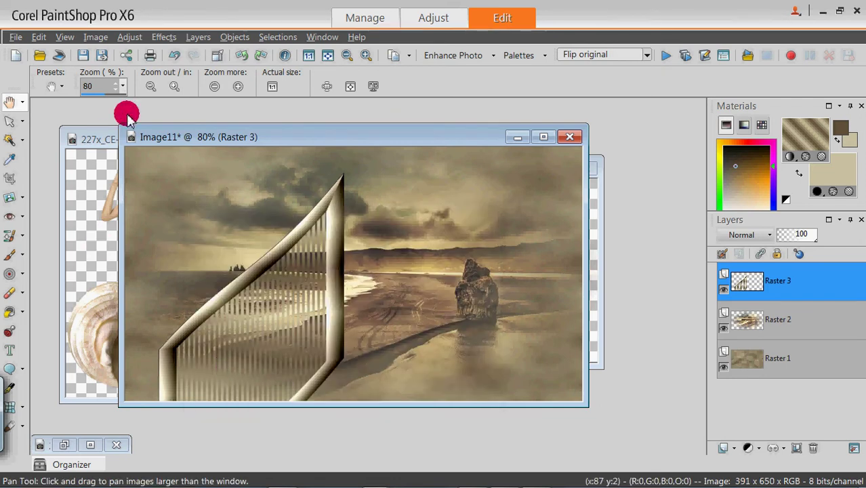
Apply the MuRa's Meister Pole Transform to the frame layer with Center X set to 115, keeping the other default settings
left_click(164, 37)
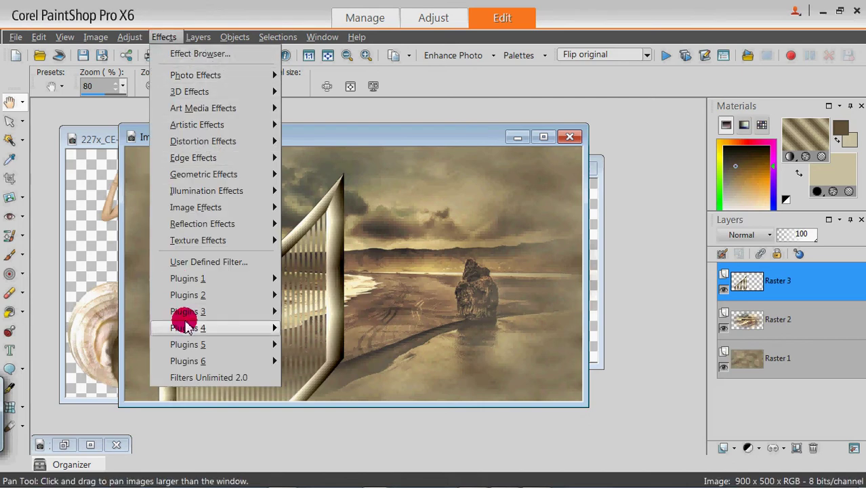
mouse_move(186, 327)
mouse_move(347, 224)
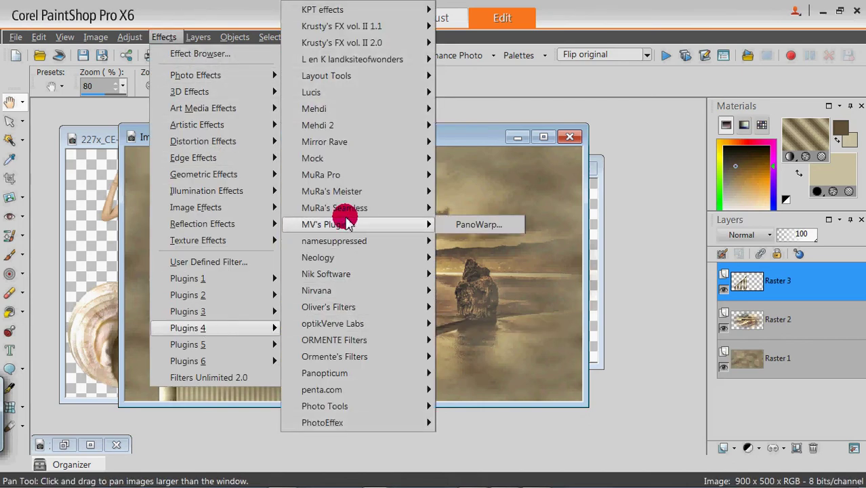
mouse_move(338, 189)
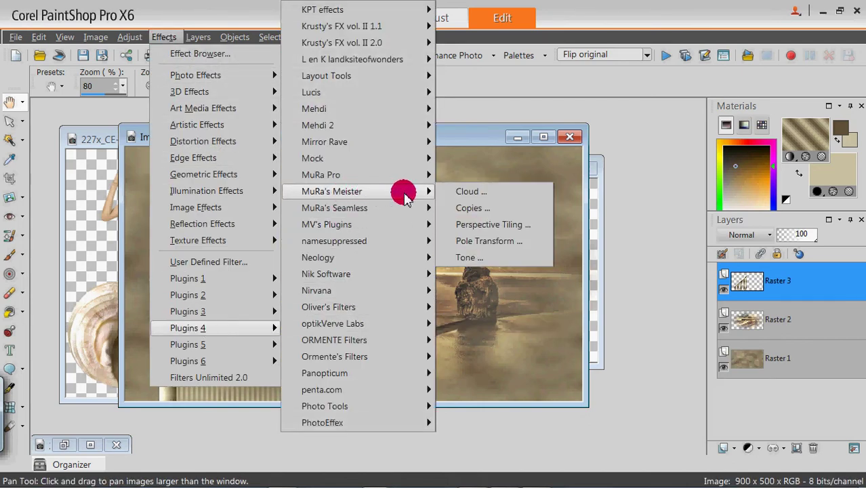
left_click(522, 248)
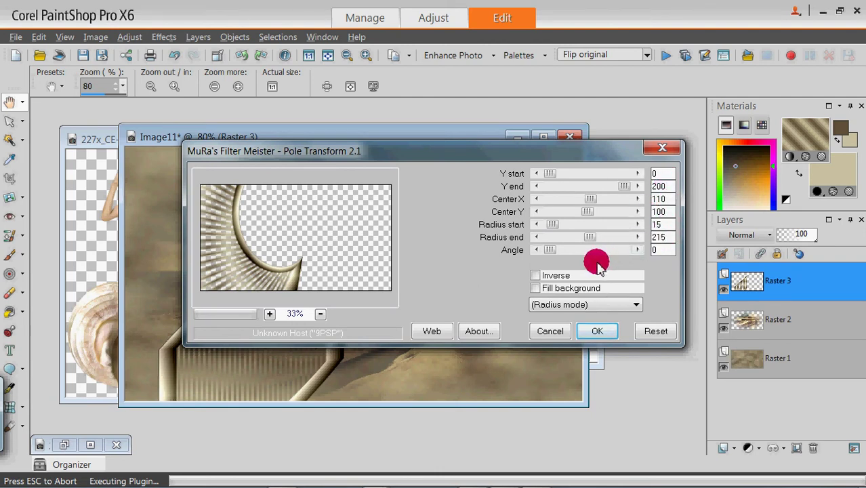
left_click(636, 199)
left_click(637, 199)
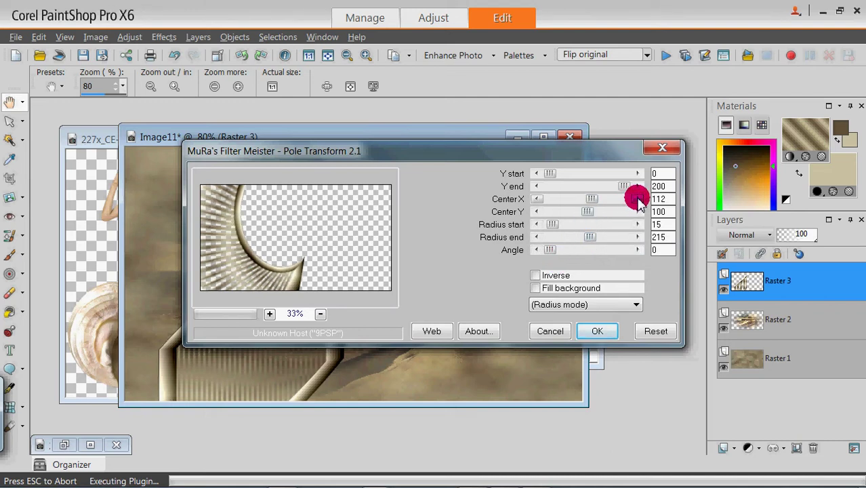
left_click(637, 198)
left_click(636, 199)
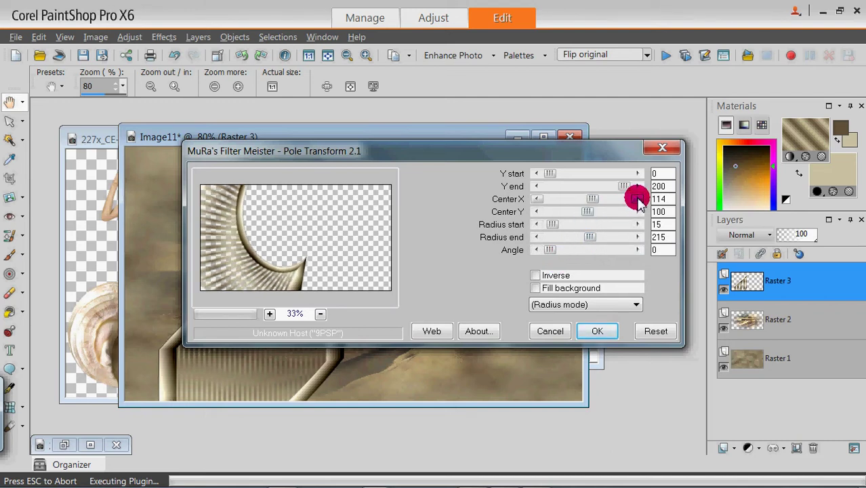
left_click(636, 198)
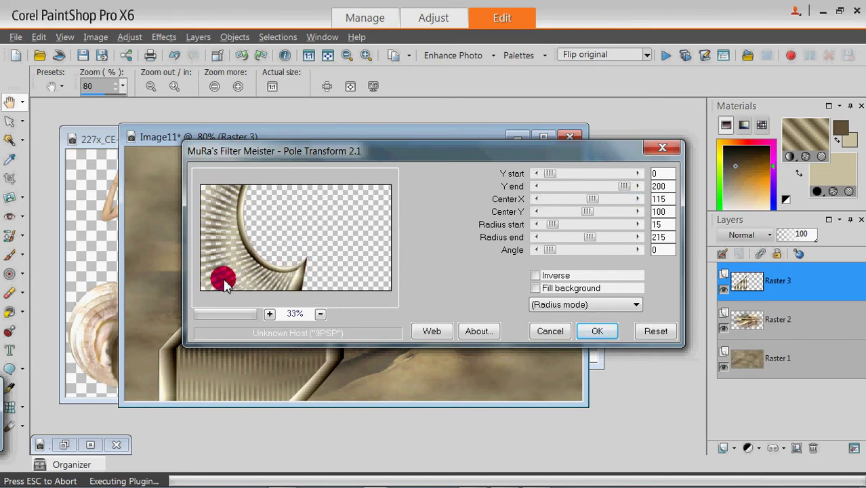
left_click(597, 331)
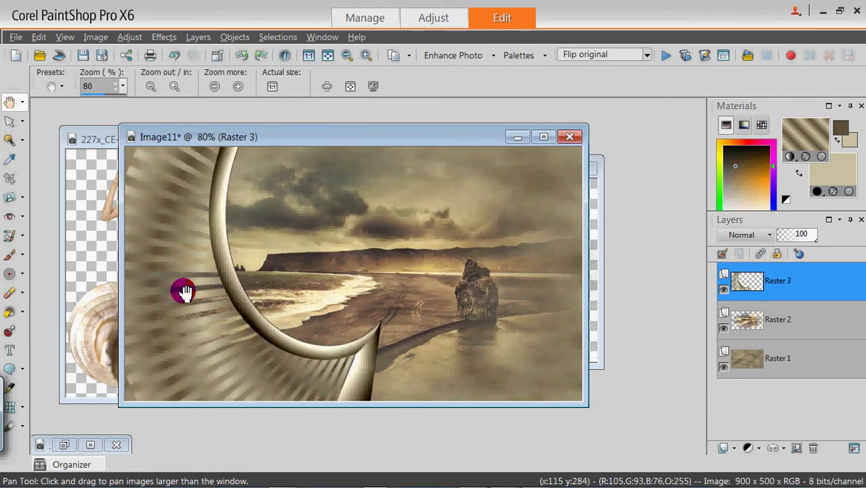
Duplicate the curved frame layer and mirror the copy to the opposite side with the Mirror original script
left_click(194, 37)
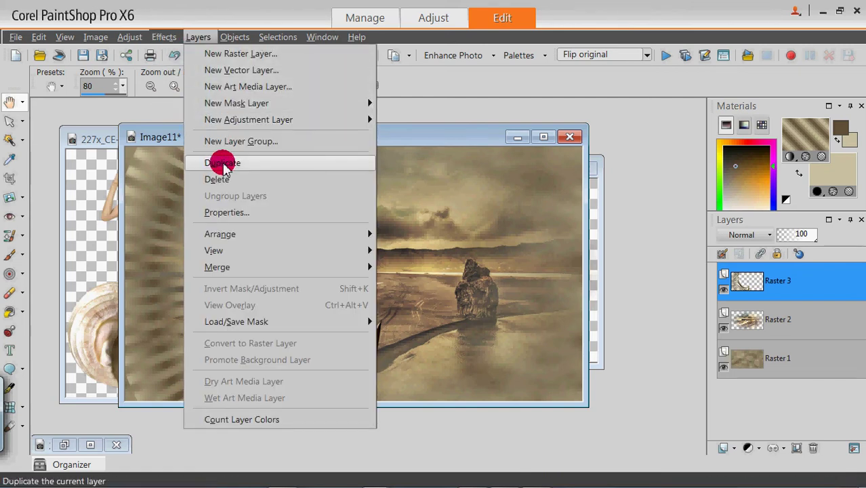
left_click(223, 164)
left_click(94, 37)
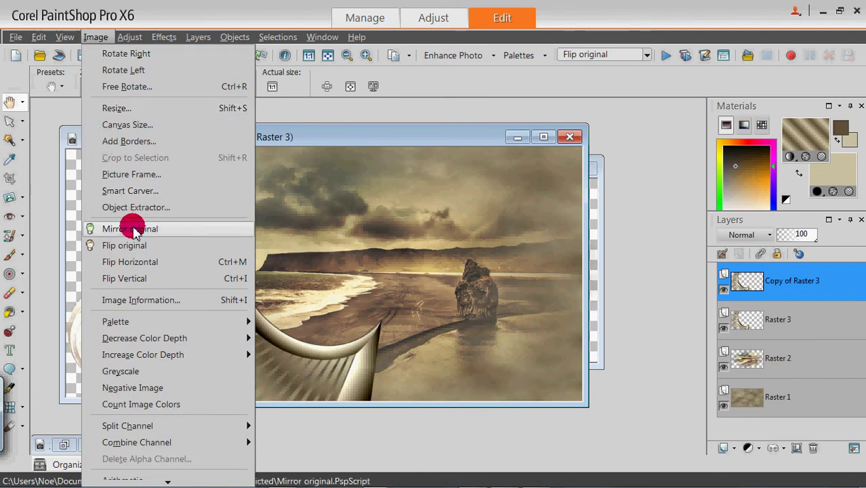
left_click(132, 229)
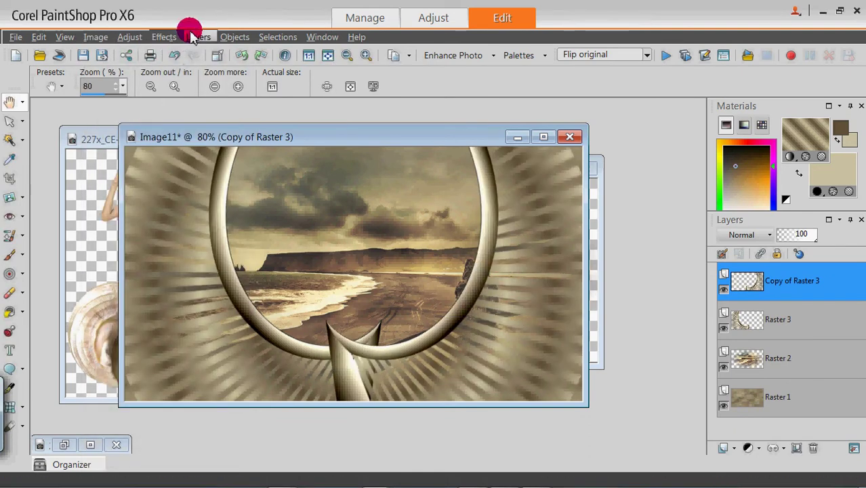
Merge the mirrored copy down into Raster 3 and turn the merged frame upside down with the Flip original script
left_click(192, 38)
mouse_move(207, 266)
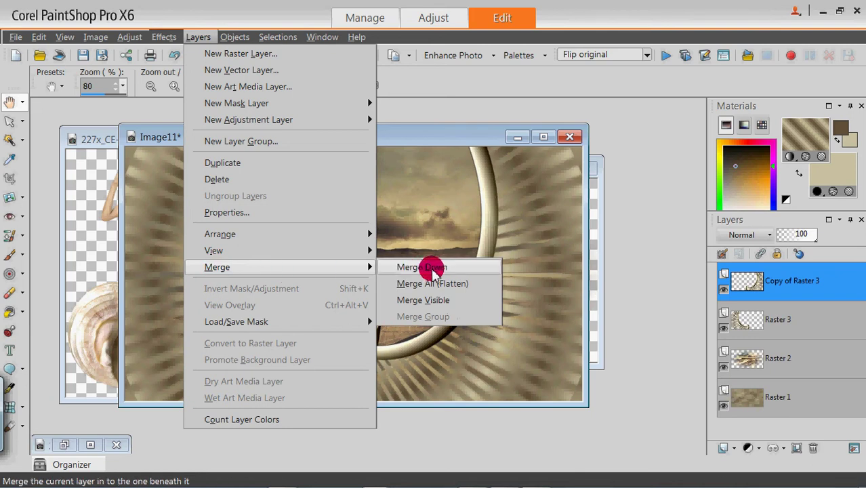
left_click(421, 267)
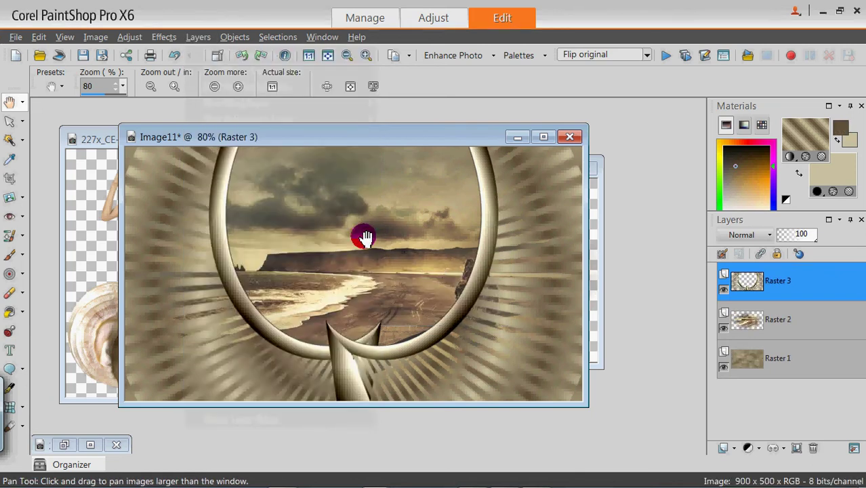
left_click(95, 38)
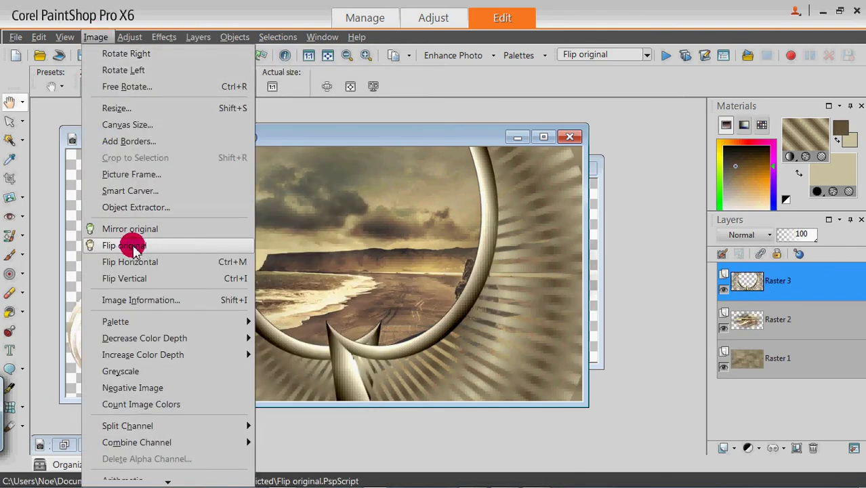
left_click(132, 247)
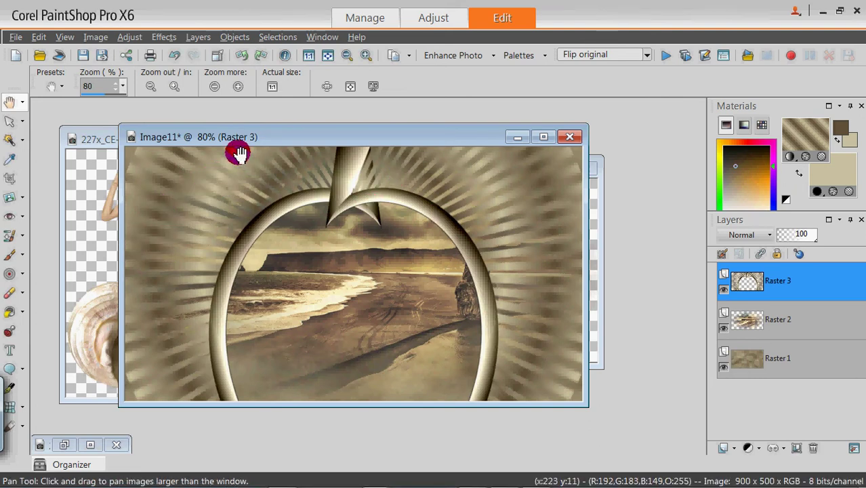
Apply Flaming Pear Flexify 2 to the frame layer with latitude 90, longitude 0 and spin 0
left_click(163, 39)
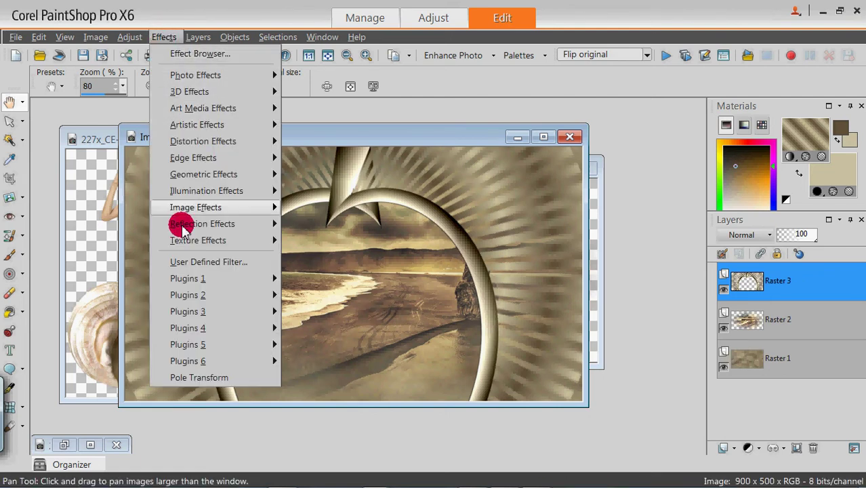
mouse_move(189, 312)
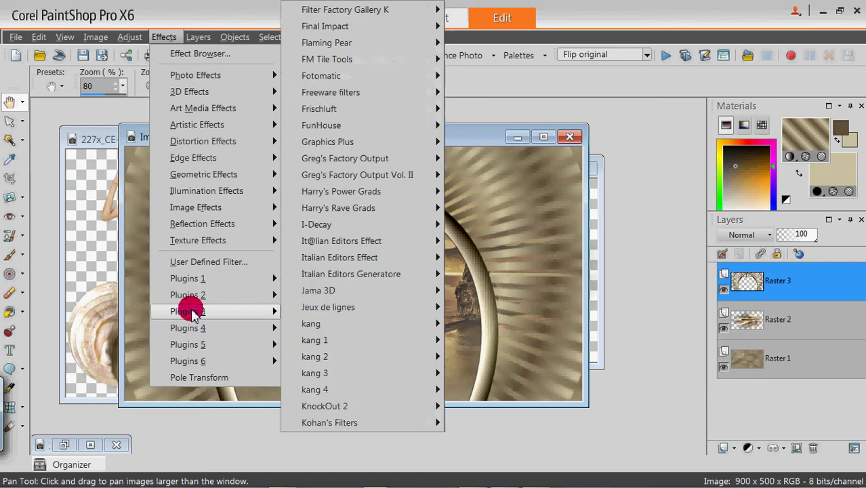
mouse_move(327, 44)
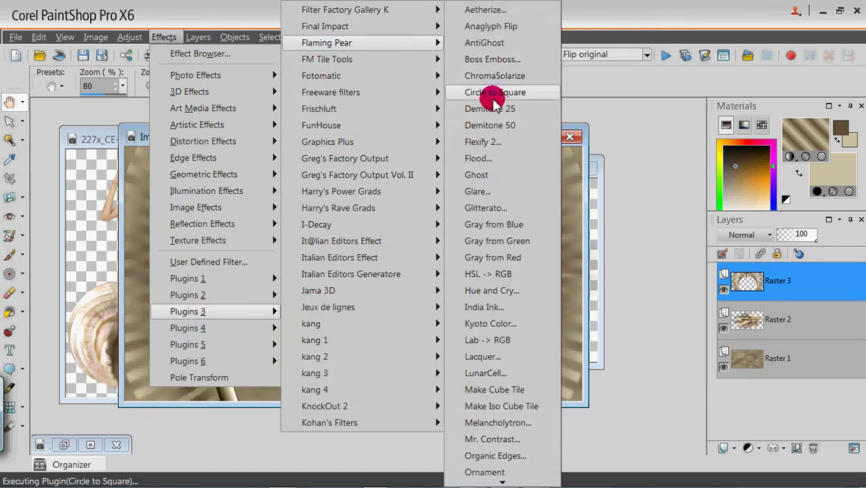
left_click(496, 141)
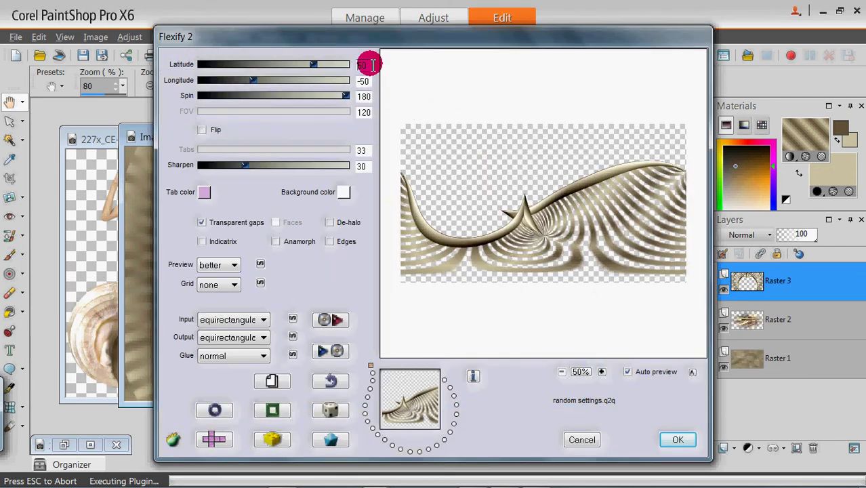
left_click_drag(370, 65, 348, 64)
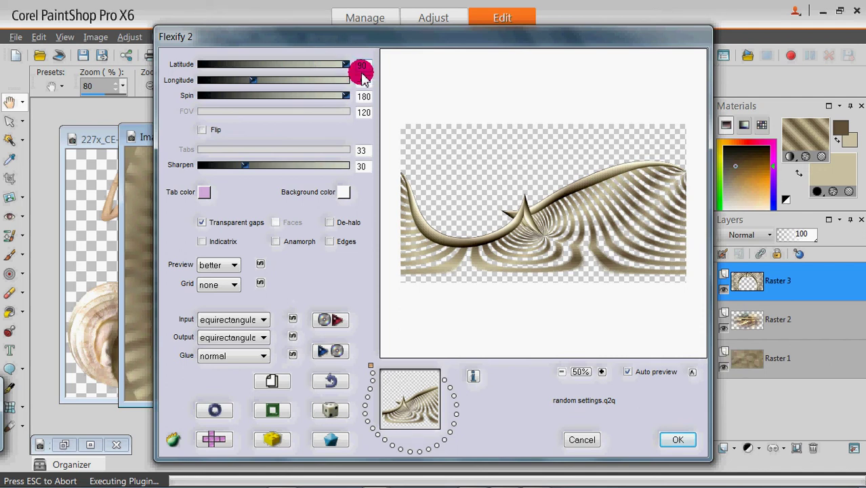
left_click(365, 80)
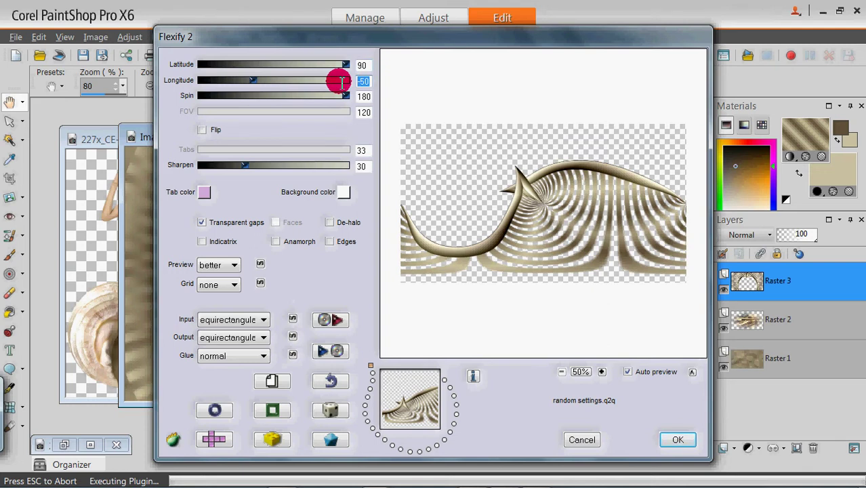
type("0")
left_click(359, 95)
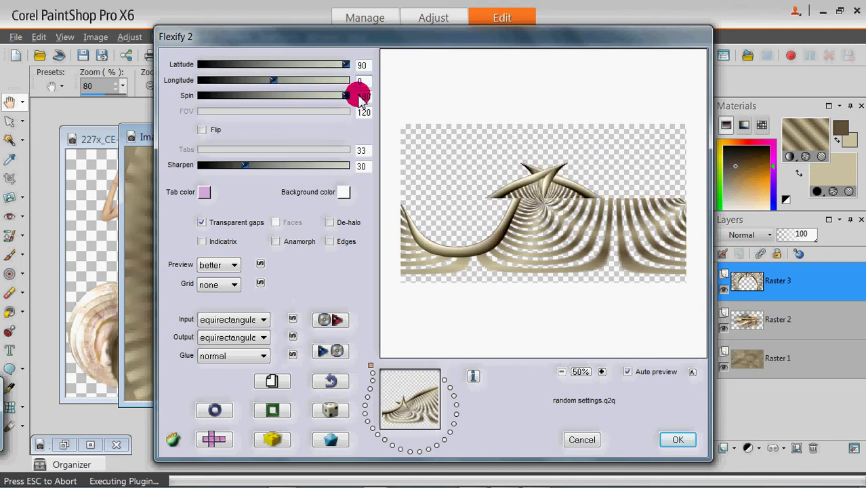
left_click_drag(364, 97, 392, 99)
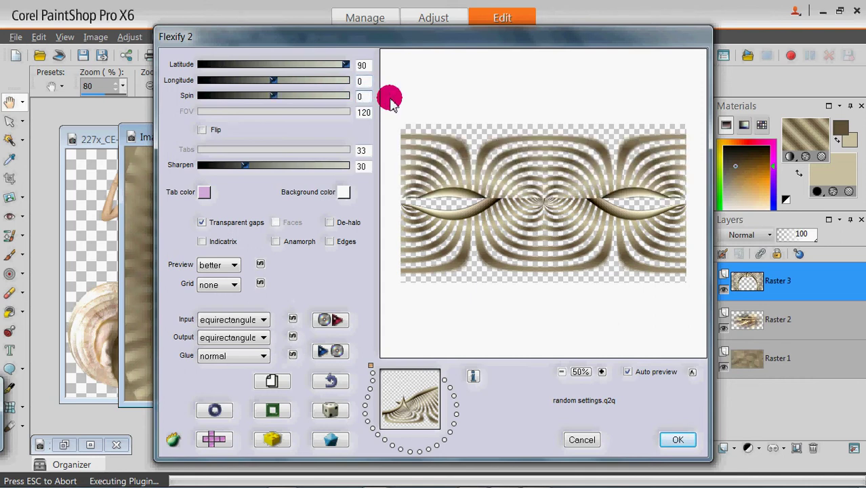
left_click(674, 441)
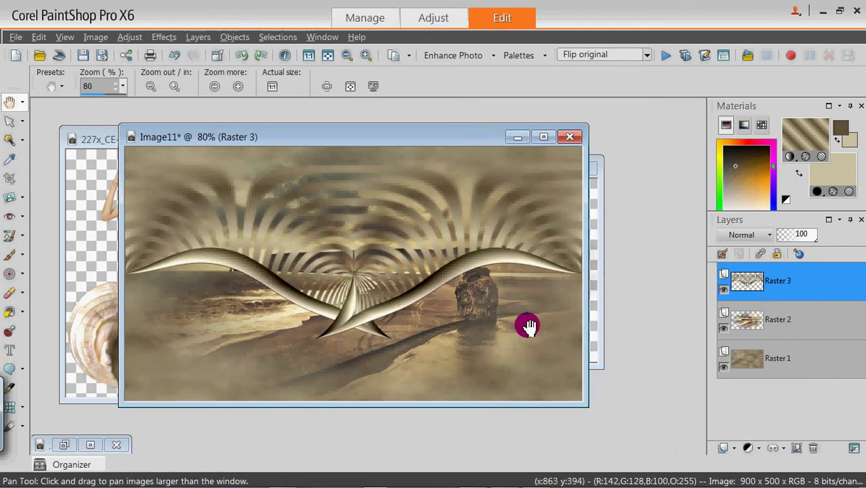
Move the frame layer to vertical position 0 with the Pick tool and switch back to the Pan tool
left_click(9, 121)
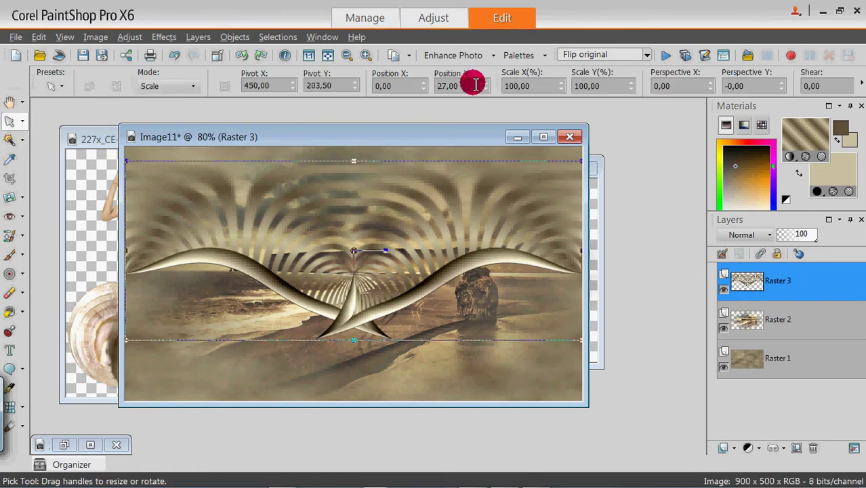
left_click_drag(464, 85, 420, 87)
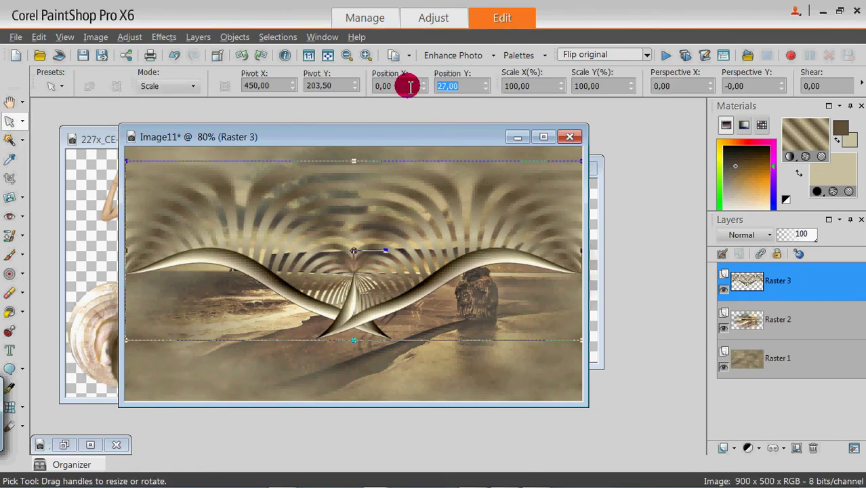
type("0")
key("Return")
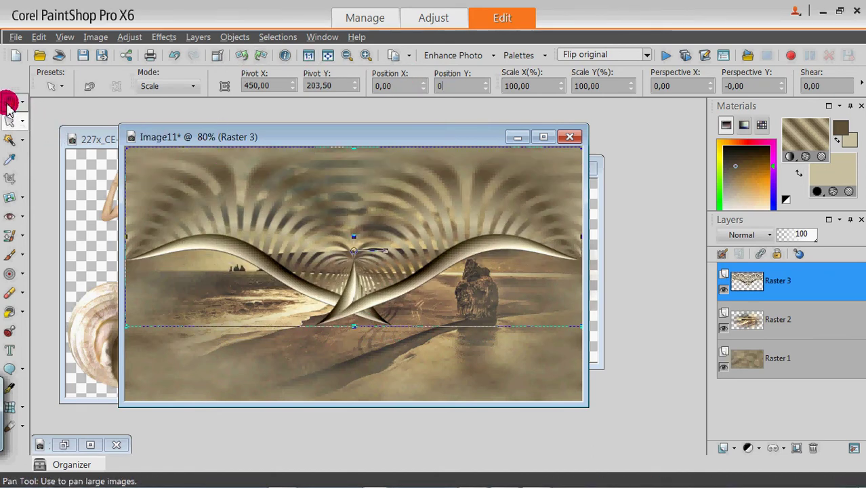
left_click(8, 104)
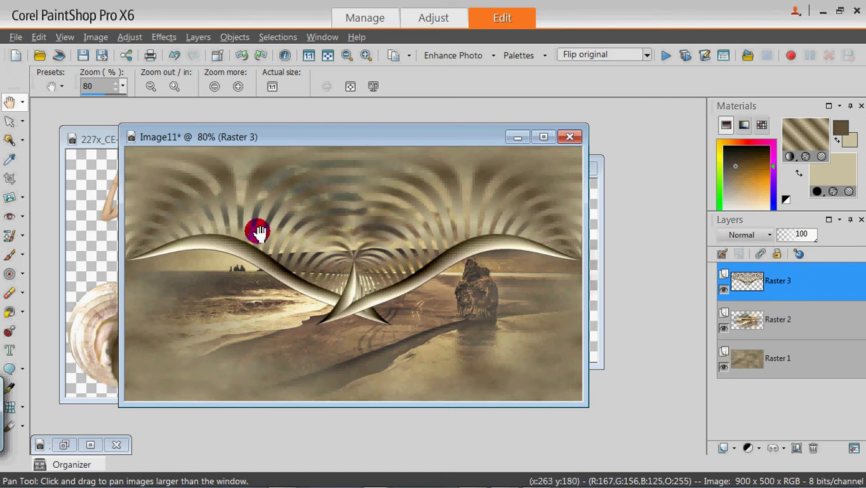
Skew the winged frame layer vertically with the Skew geometric effect, reusing its existing settings
left_click(165, 37)
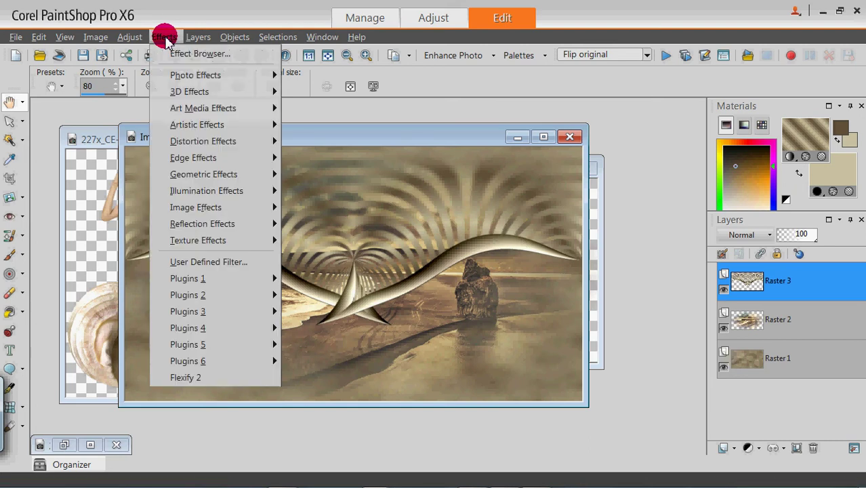
mouse_move(170, 174)
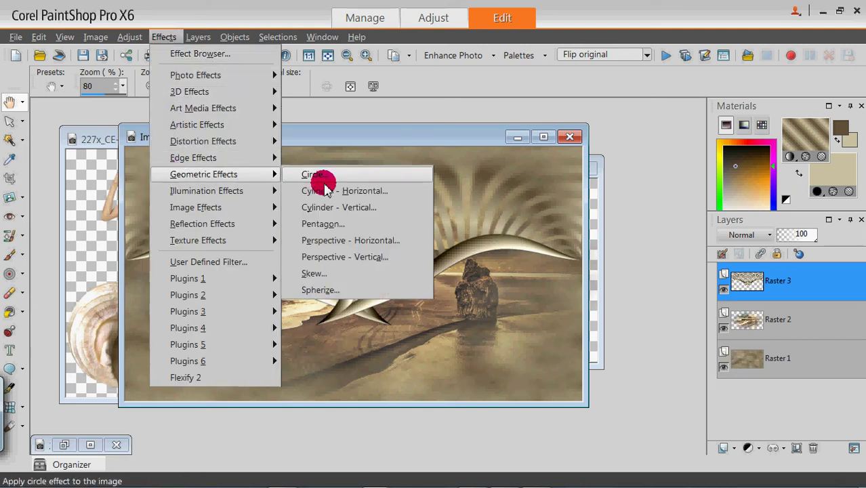
left_click(354, 275)
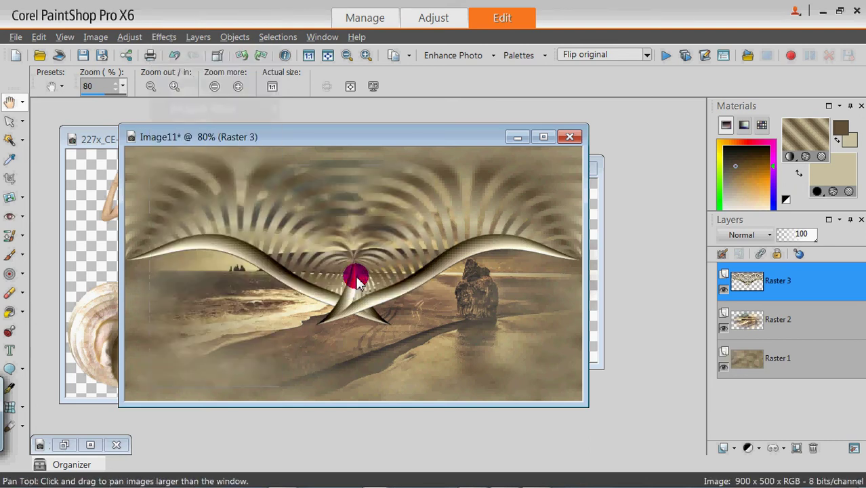
left_click(296, 393)
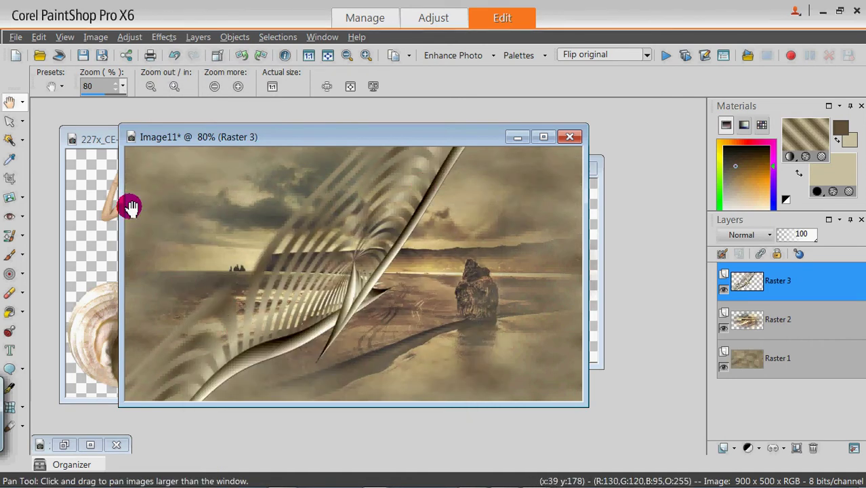
Apply Flexify 2 to the frame layer with latitude 50, longitude -50 and spin 135
left_click(164, 36)
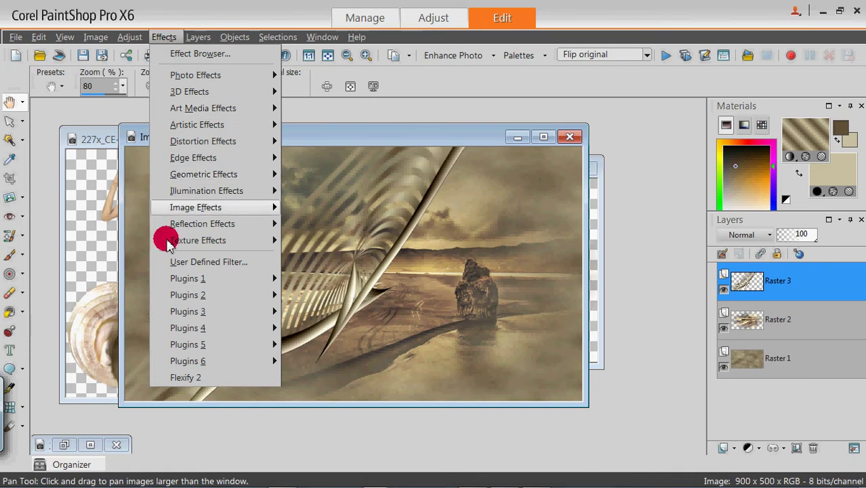
left_click(186, 378)
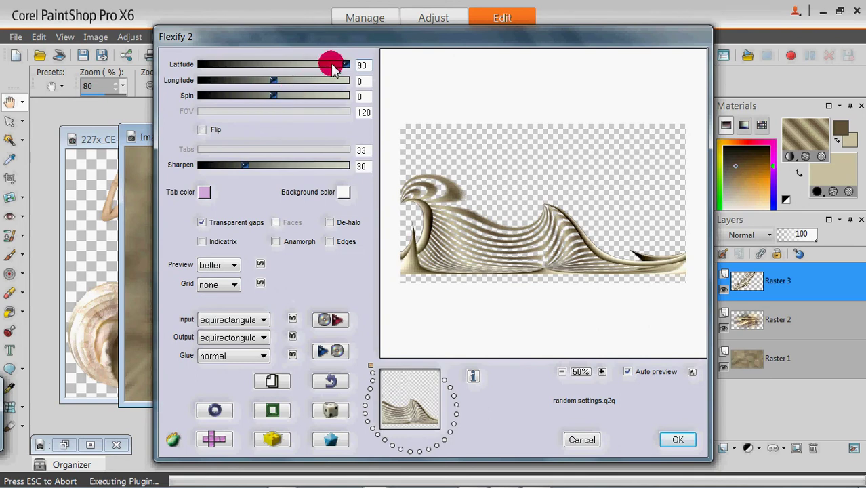
left_click(361, 64)
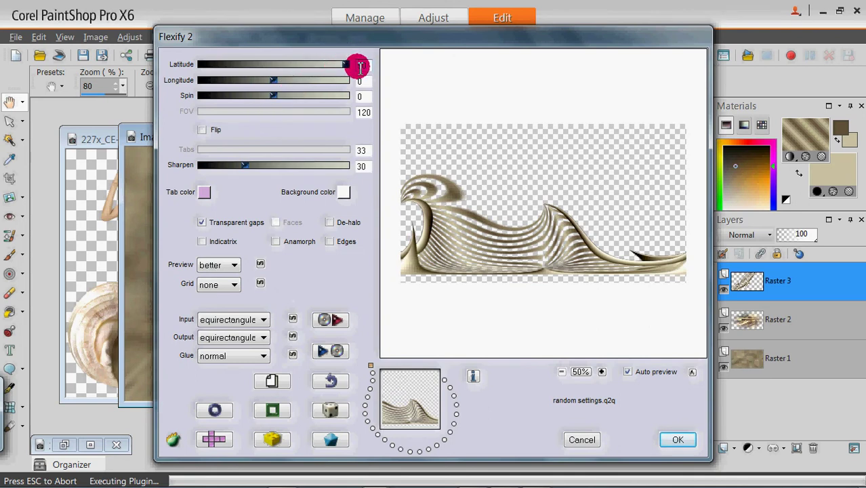
left_click_drag(369, 68, 352, 67)
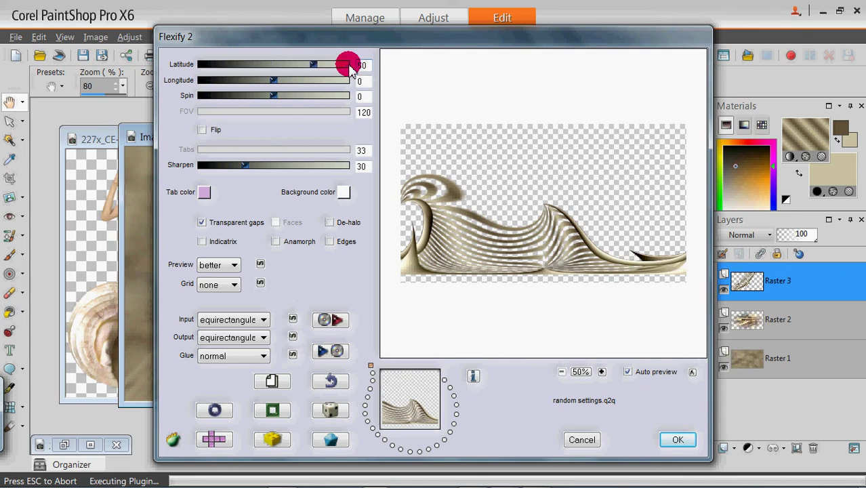
type("50")
left_click(369, 83)
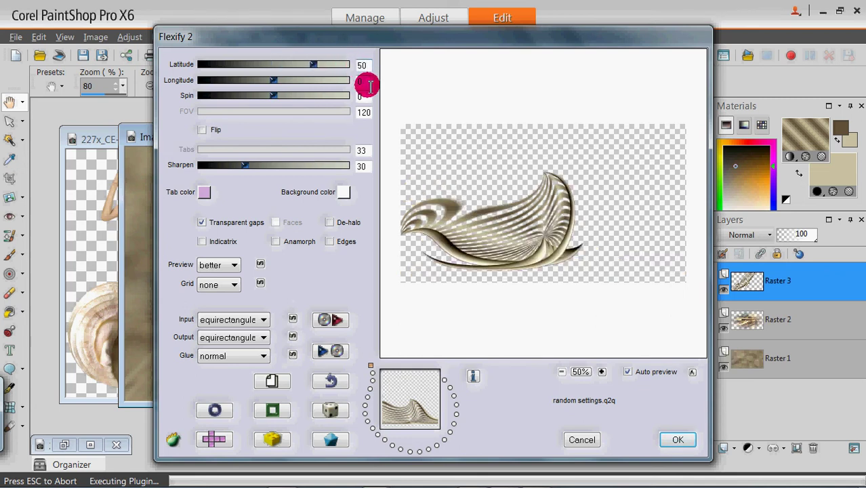
left_click_drag(370, 86, 345, 82)
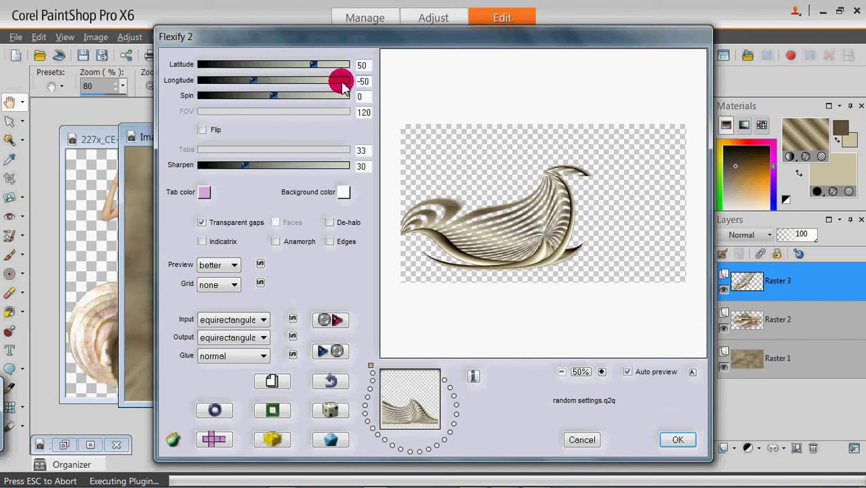
left_click(370, 96)
left_click_drag(371, 95, 346, 100)
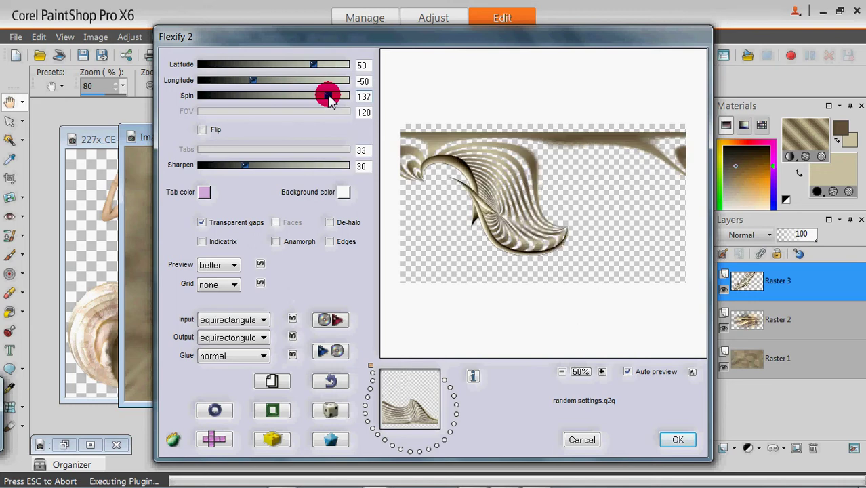
double_click(370, 97)
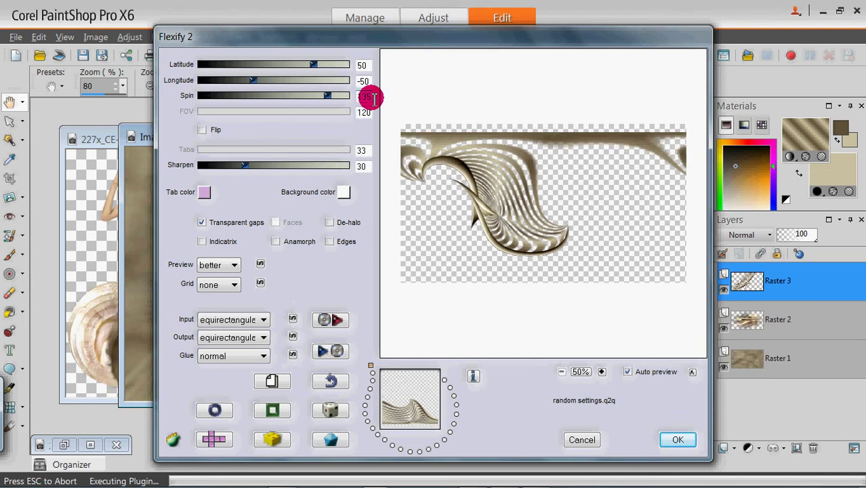
left_click(675, 440)
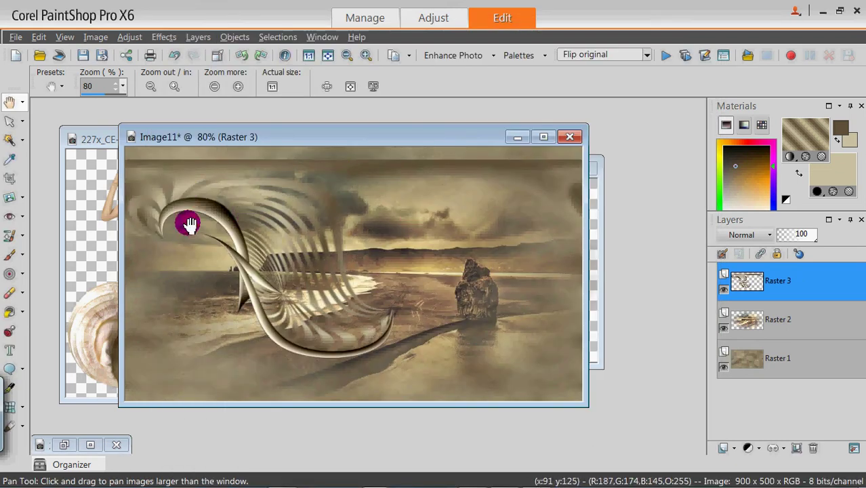
Move the reshaped frame layer to vertical position 0 with the Pick tool and switch back to the Pan tool
left_click(9, 122)
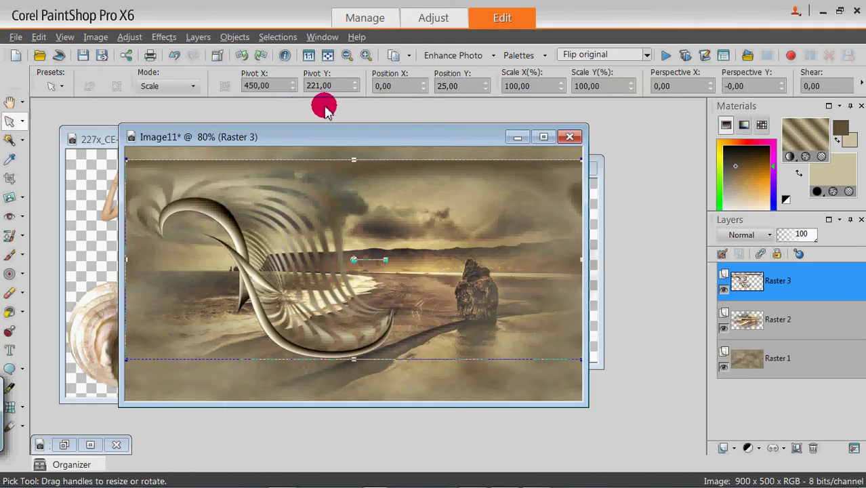
left_click_drag(468, 85, 421, 88)
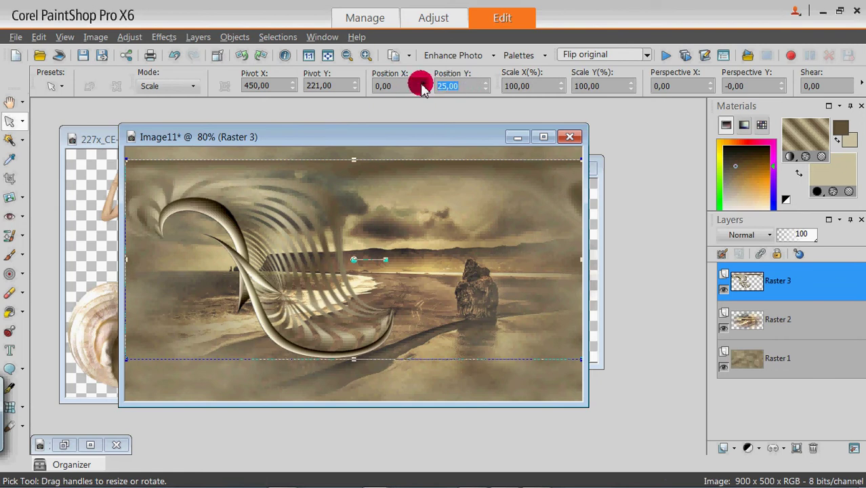
type("0")
key("Return")
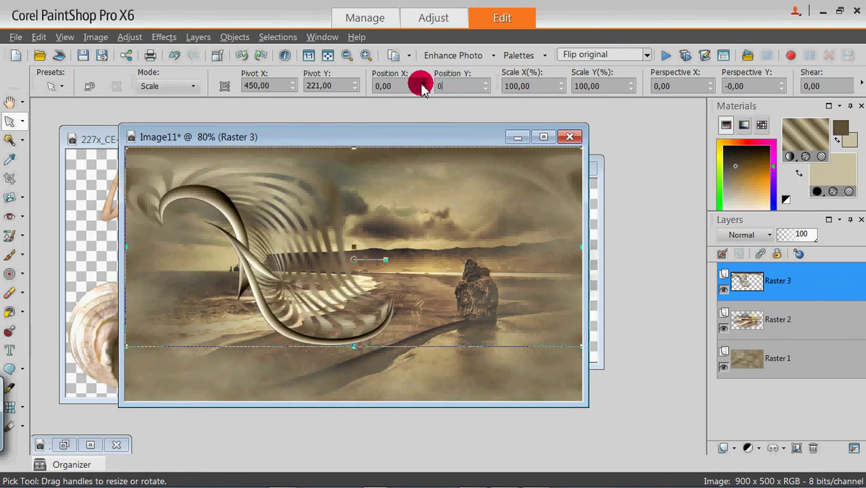
left_click(11, 102)
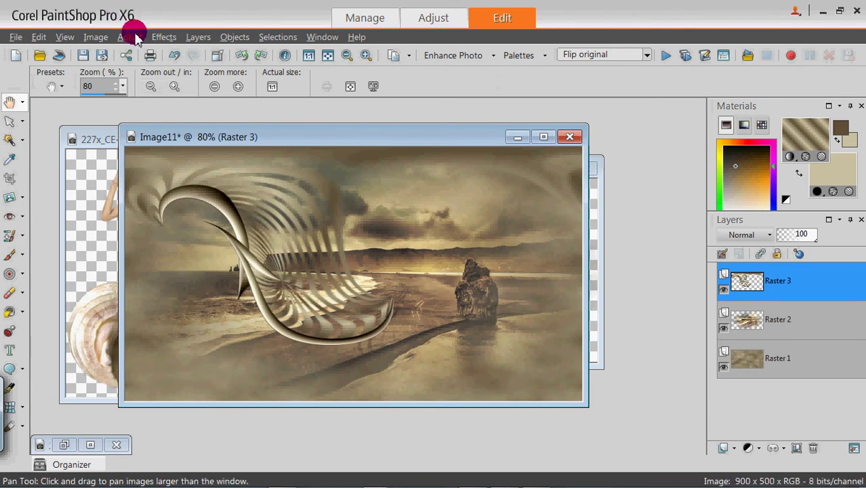
Apply the Alien Skin Eye Candy 5: Impact Bevel effect to the frame layer, reusing its existing settings
left_click(163, 36)
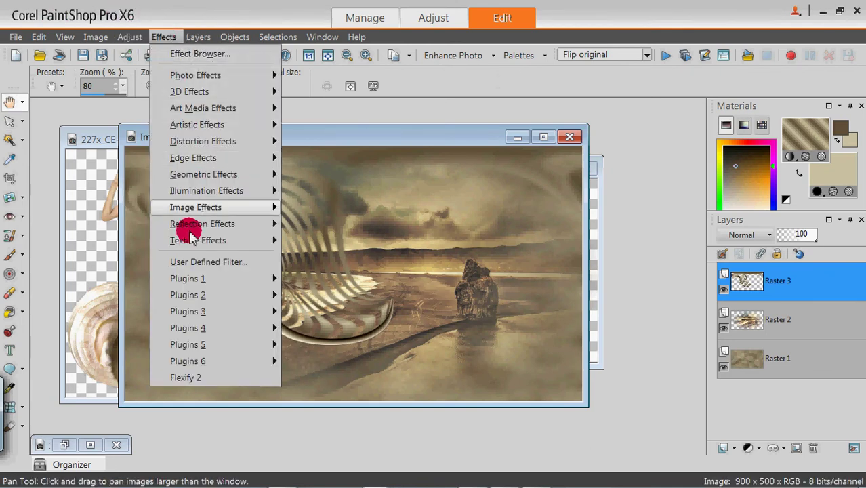
mouse_move(193, 278)
left_click(426, 164)
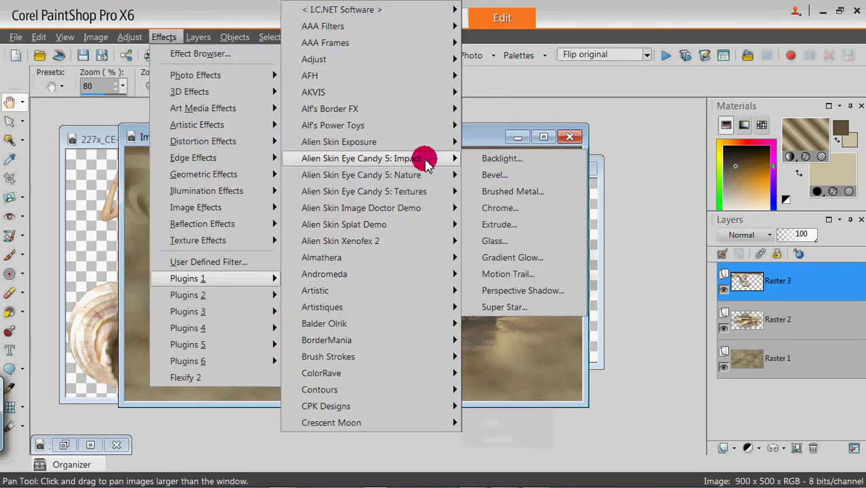
left_click(505, 158)
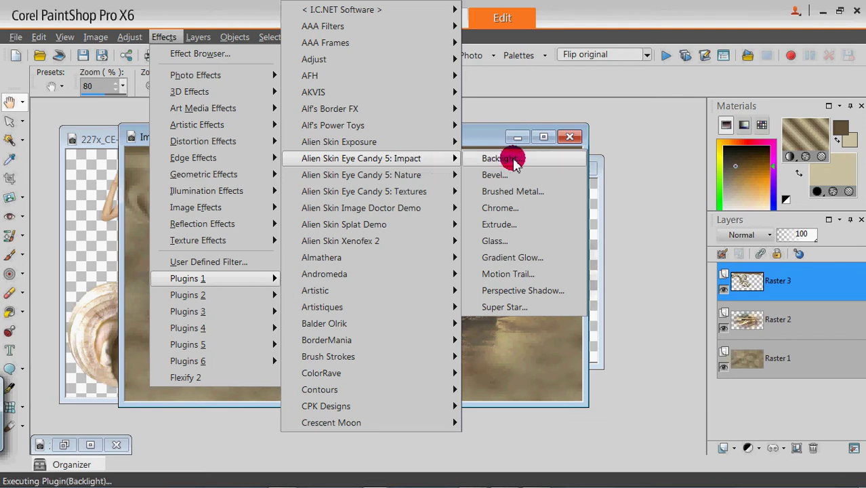
left_click(494, 176)
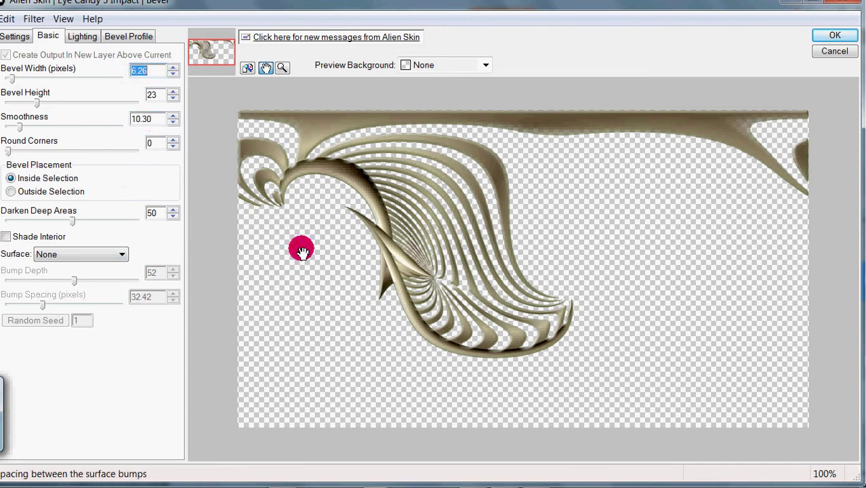
left_click(835, 37)
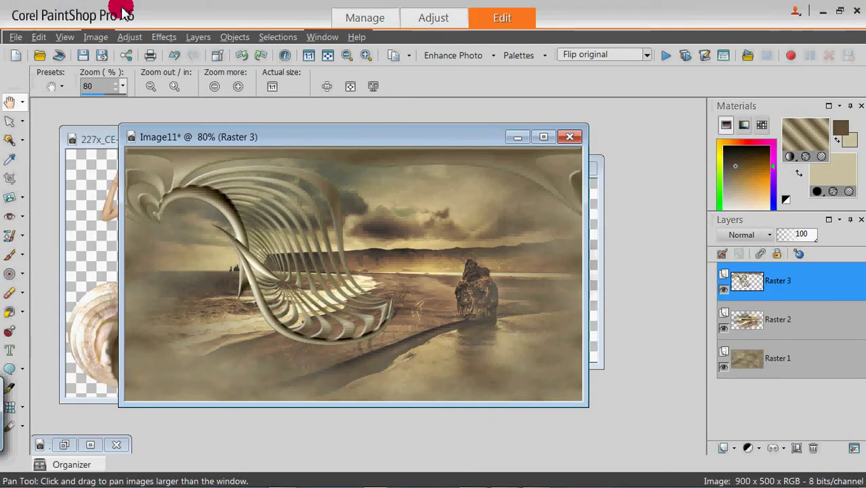
Apply the Eye Candy 5: Impact Extrude effect to the beveled frame layer, reusing its existing settings
left_click(162, 38)
mouse_move(178, 277)
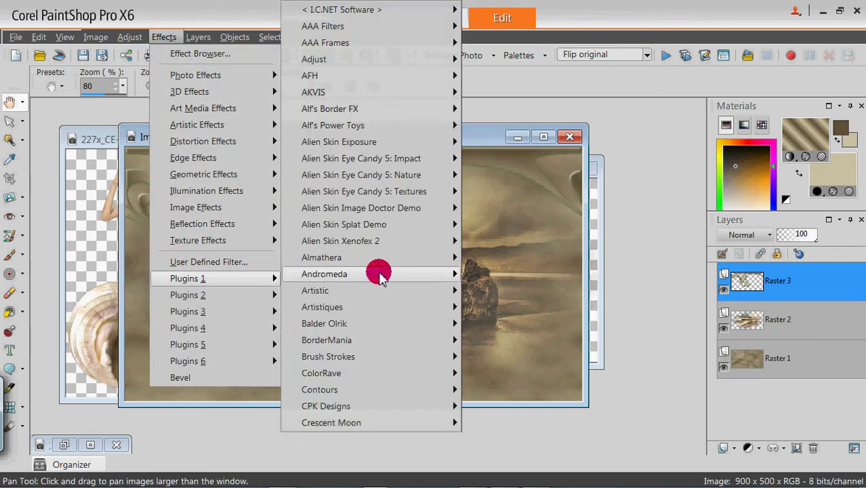
mouse_move(380, 161)
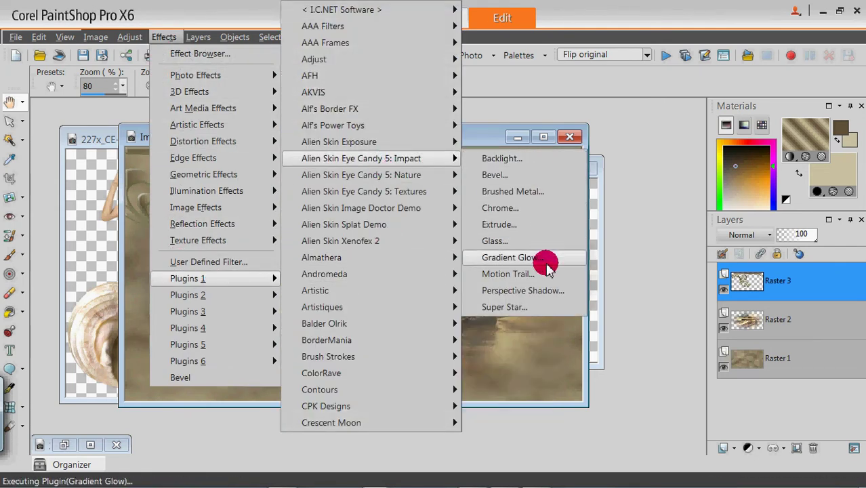
left_click(520, 227)
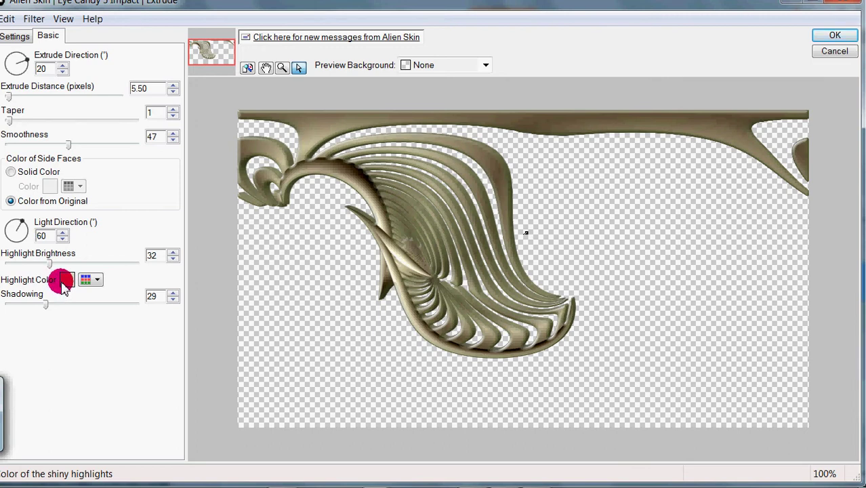
left_click(835, 36)
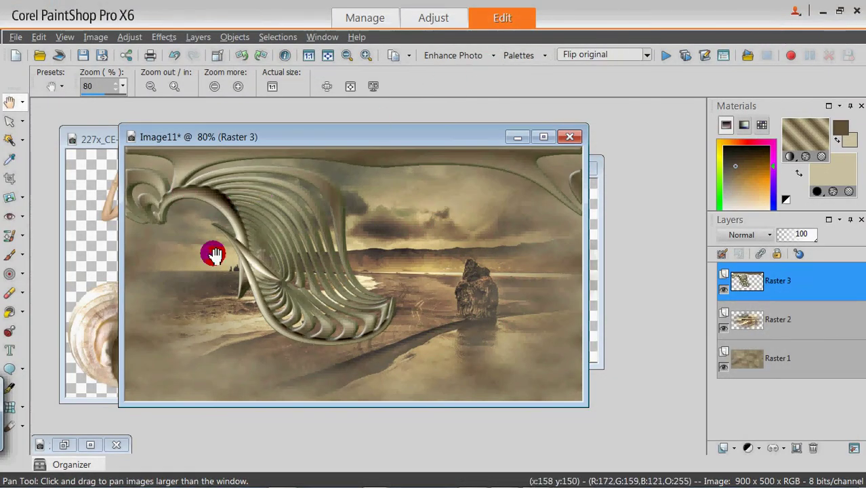
Try an Eye Candy 5: Impact Perspective Shadow drop shadow on the frame layer with overall opacity 78 and overall blur 26.43, and undo it
left_click(167, 40)
mouse_move(236, 276)
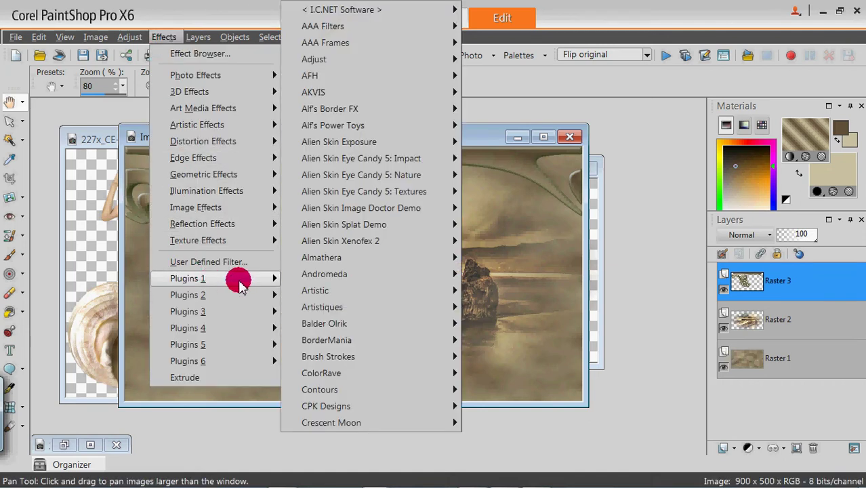
mouse_move(397, 156)
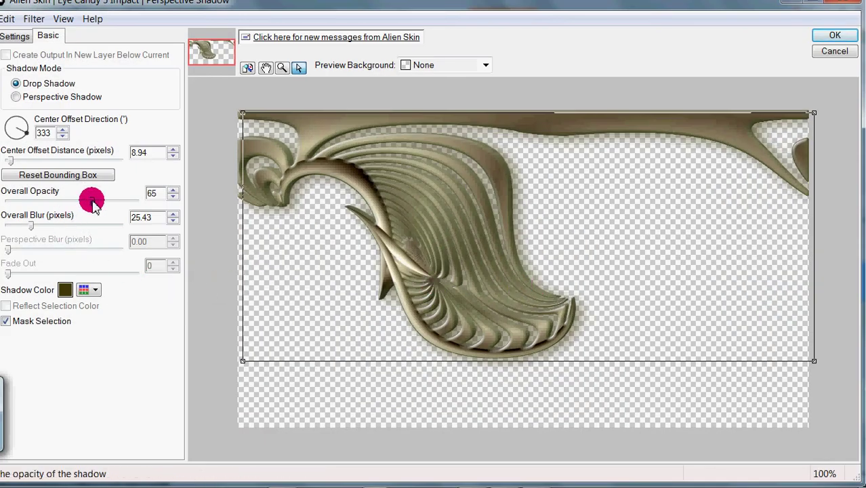
left_click_drag(100, 203, 107, 205)
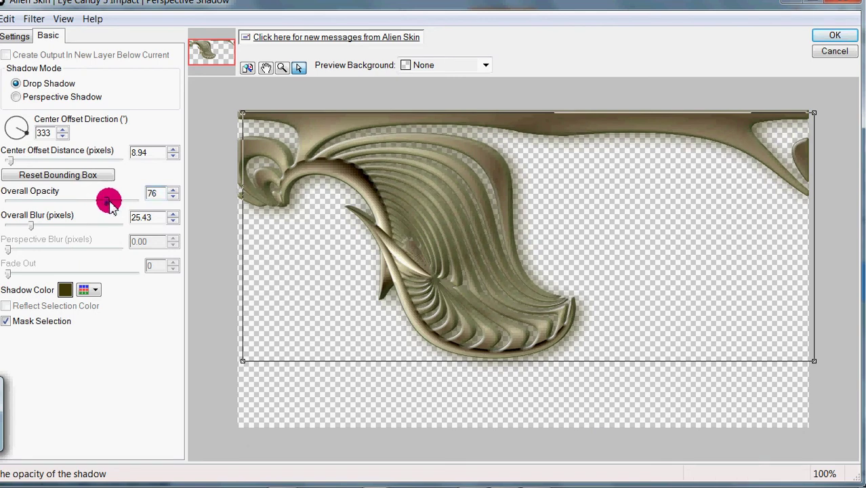
left_click(174, 214)
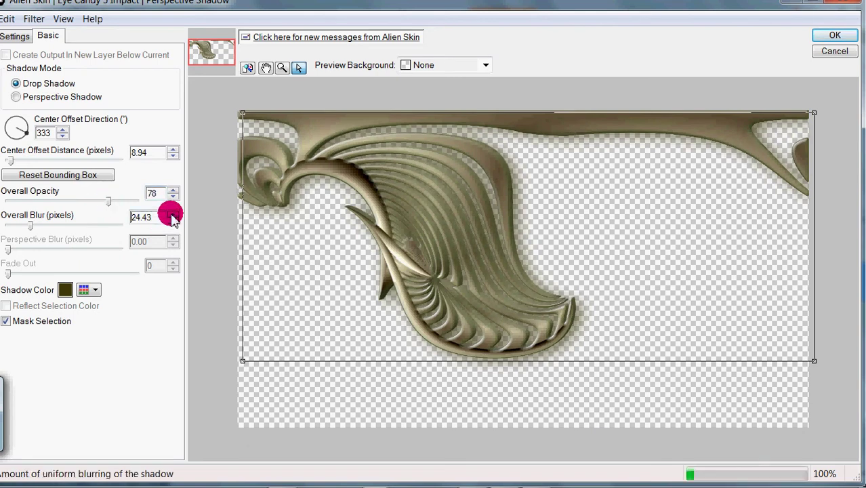
left_click(173, 220)
left_click(174, 214)
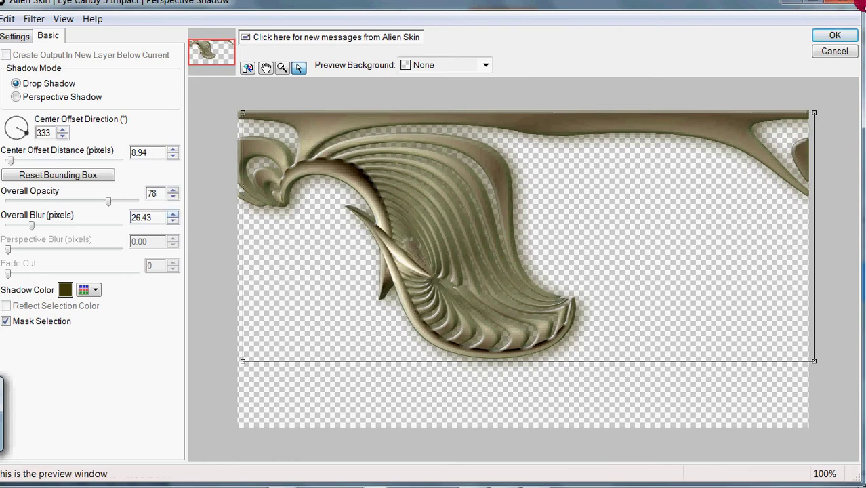
left_click(855, 34)
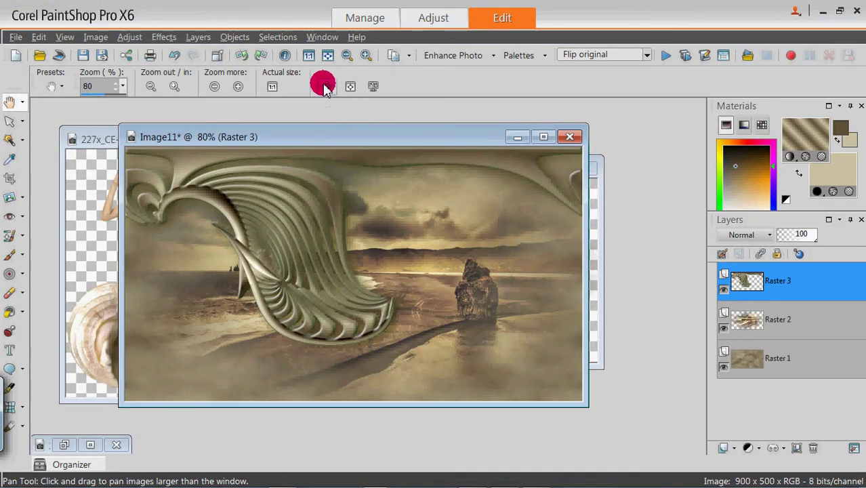
left_click(173, 55)
Try the Perspective Shadow drop shadow on the frame layer with a golden-brown shadow color, and undo it
left_click(164, 37)
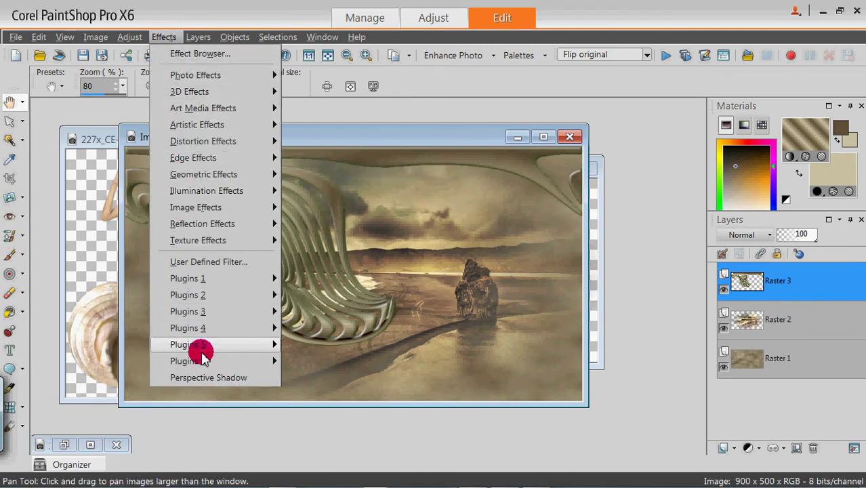
left_click(209, 377)
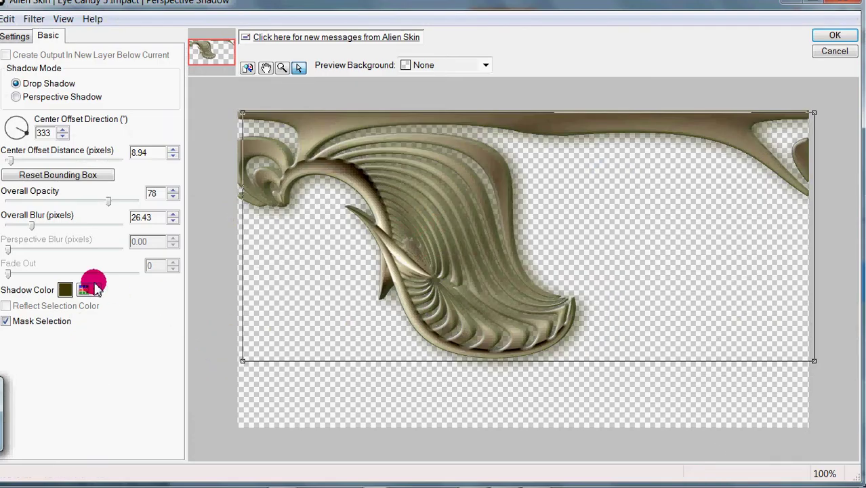
left_click(65, 290)
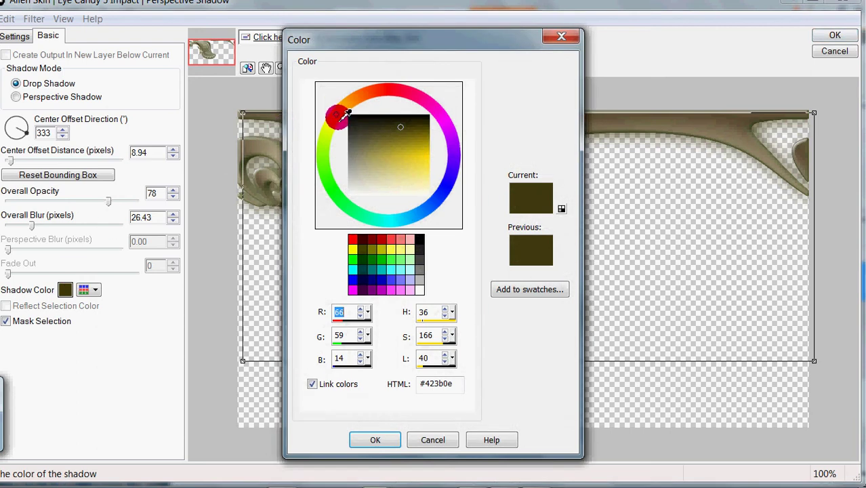
mouse_move(344, 105)
left_mouse_down()
mouse_move(367, 123)
mouse_move(420, 128)
left_mouse_up()
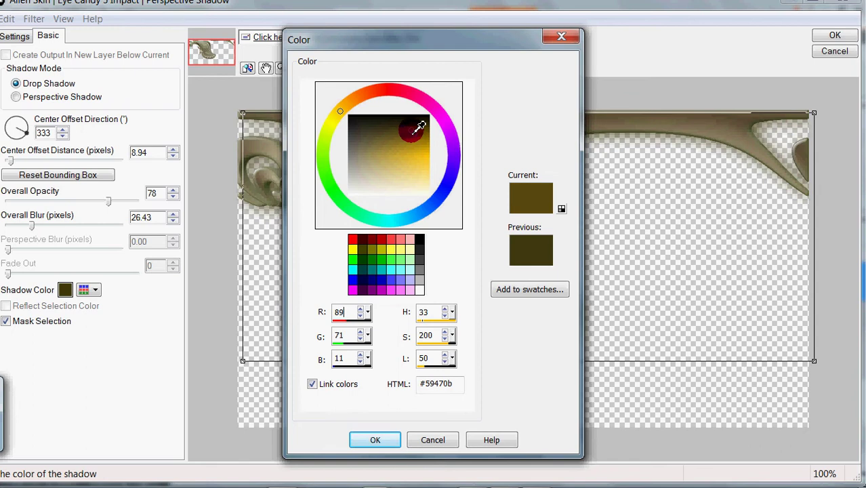
left_click(381, 441)
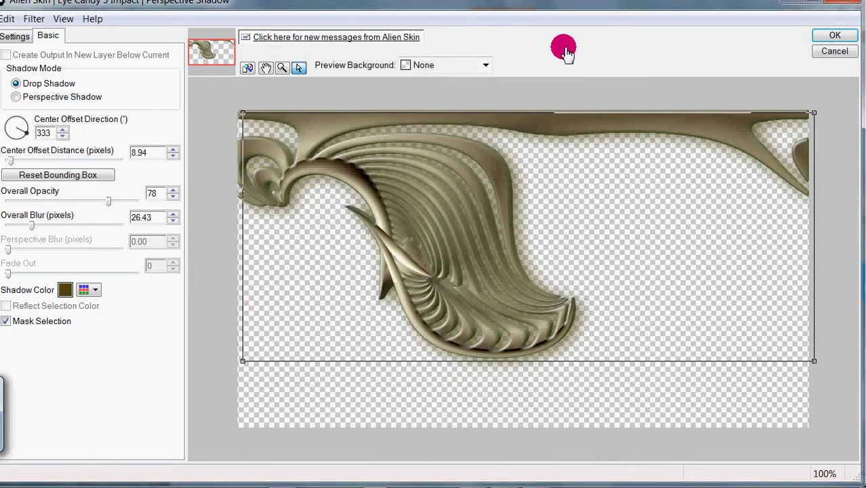
left_click(837, 36)
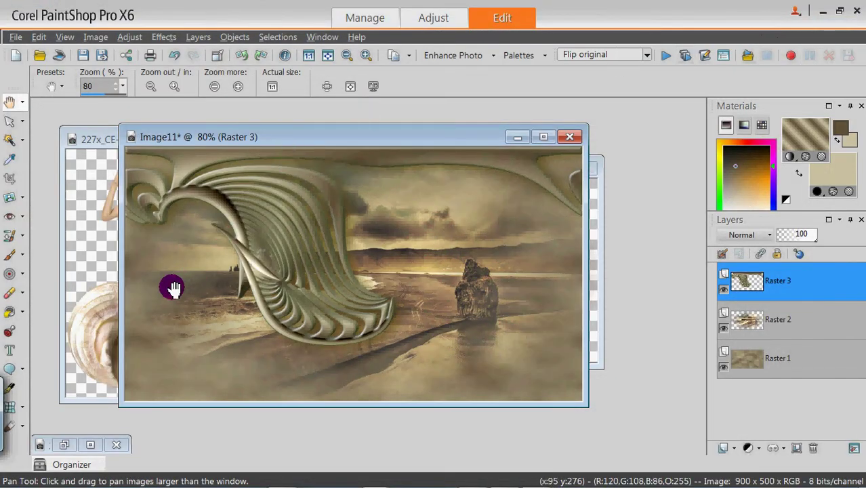
left_click(173, 55)
Apply a Perspective Shadow drop shadow to the frame layer with black color, overall opacity 50 and overall blur 38.10 pixels
left_click(166, 37)
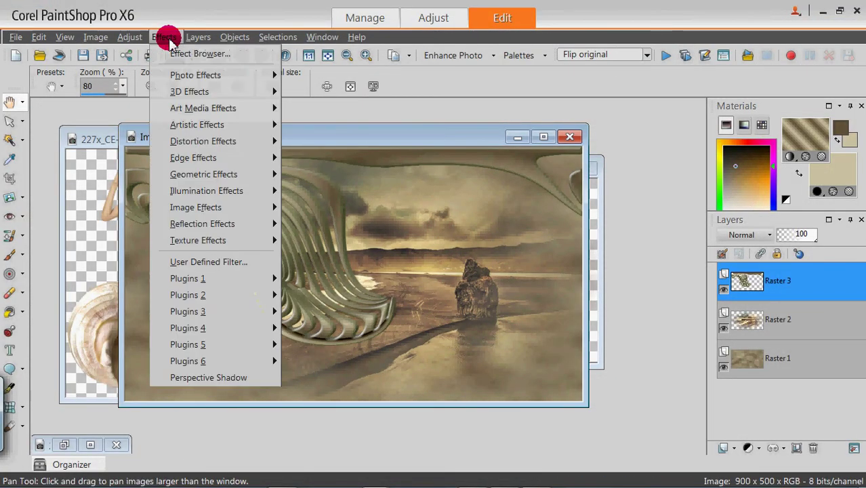
left_click(206, 377)
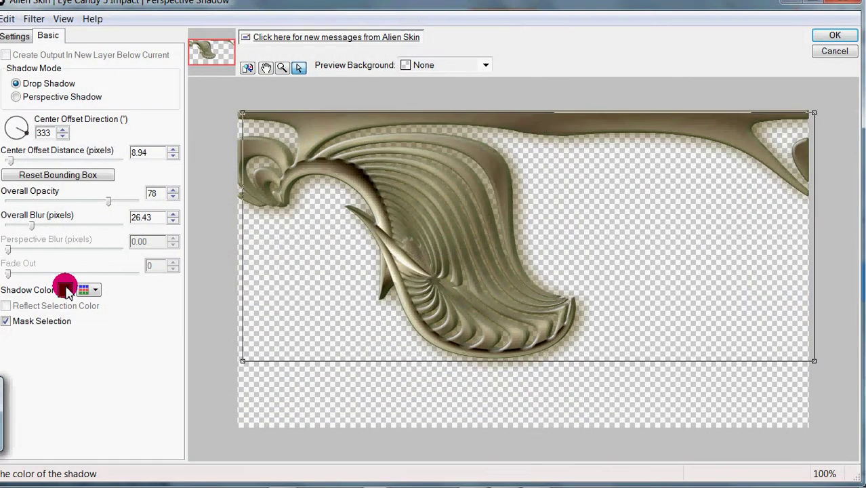
left_click(83, 284)
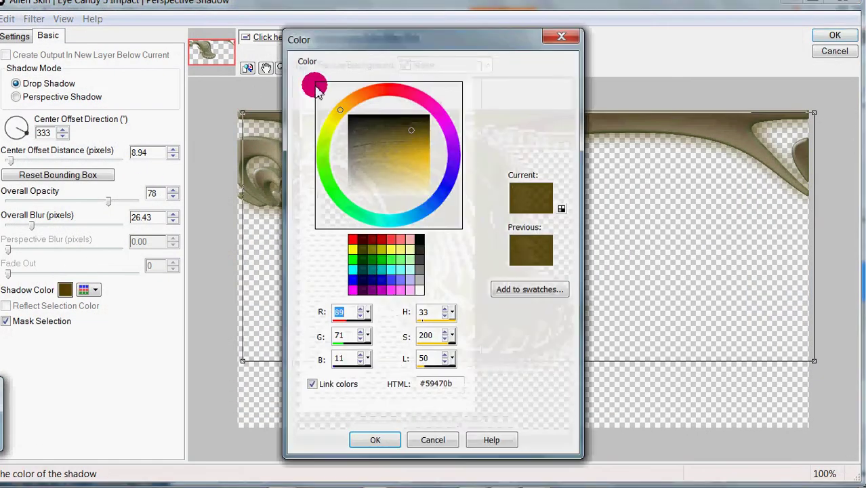
left_click(419, 237)
left_click(375, 438)
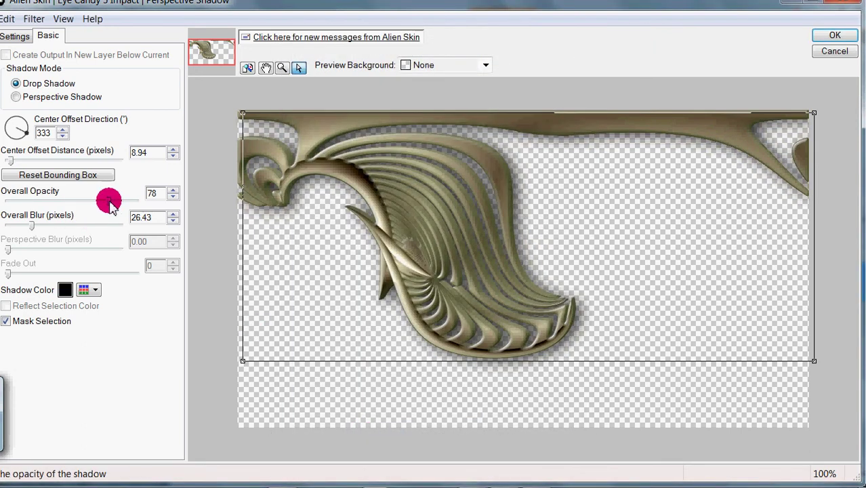
left_click_drag(108, 202, 69, 203)
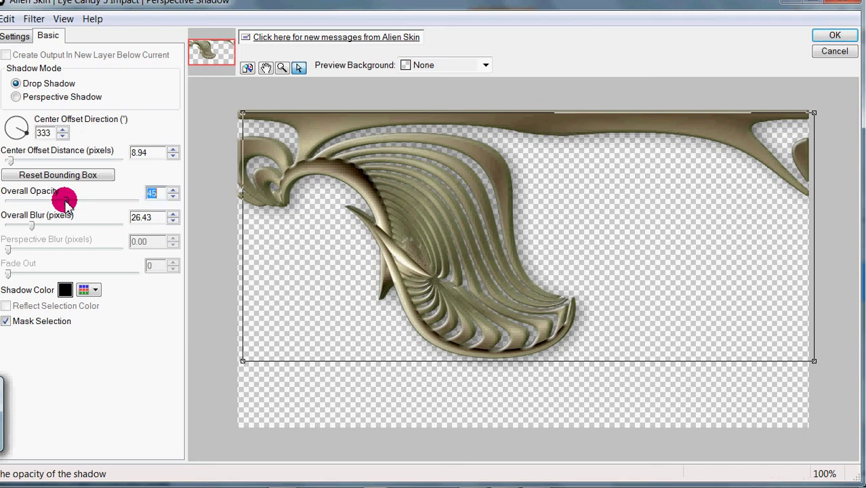
left_click(41, 225)
left_click(74, 201)
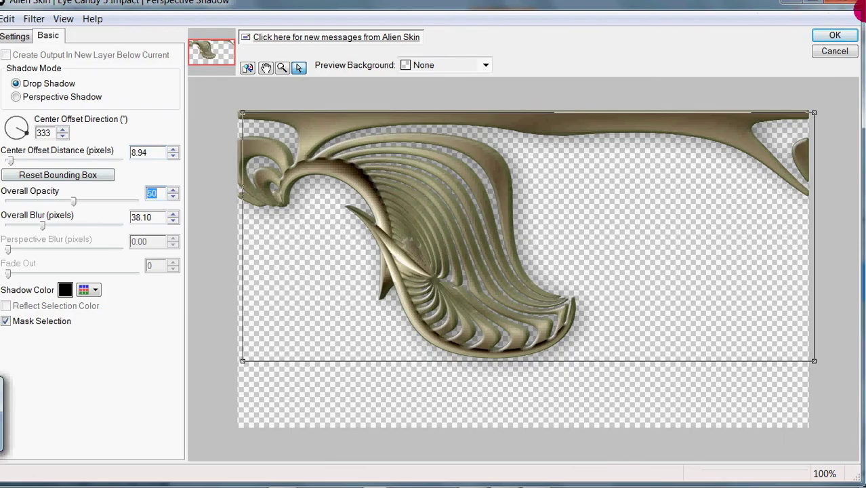
left_click(831, 32)
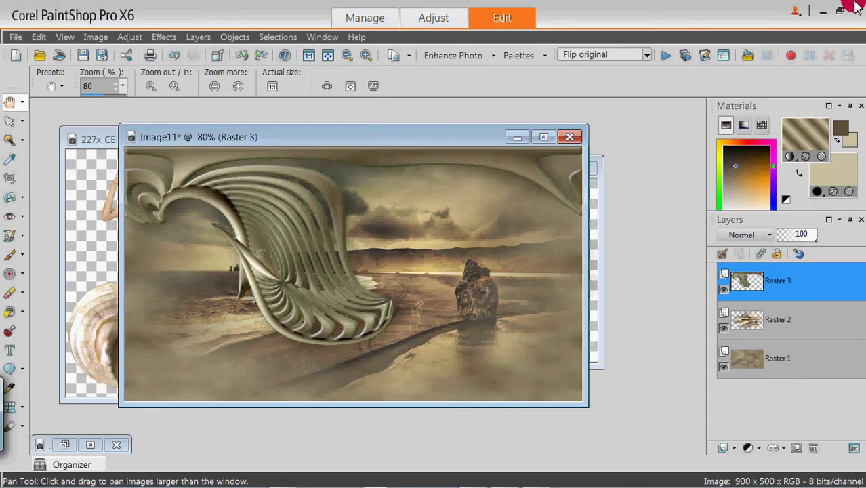
Set the blend mode of the beach landscape layer, Raster 2, to Overlay
left_click_drag(354, 135, 364, 136)
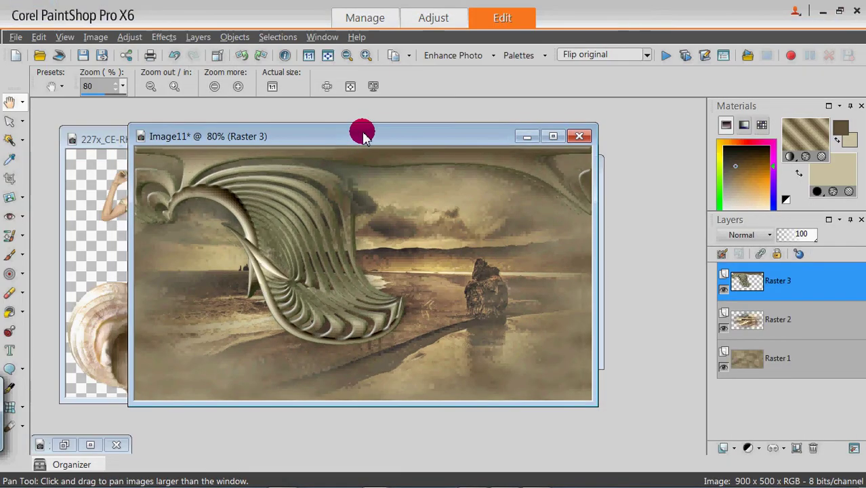
key("ctrl+alt+n")
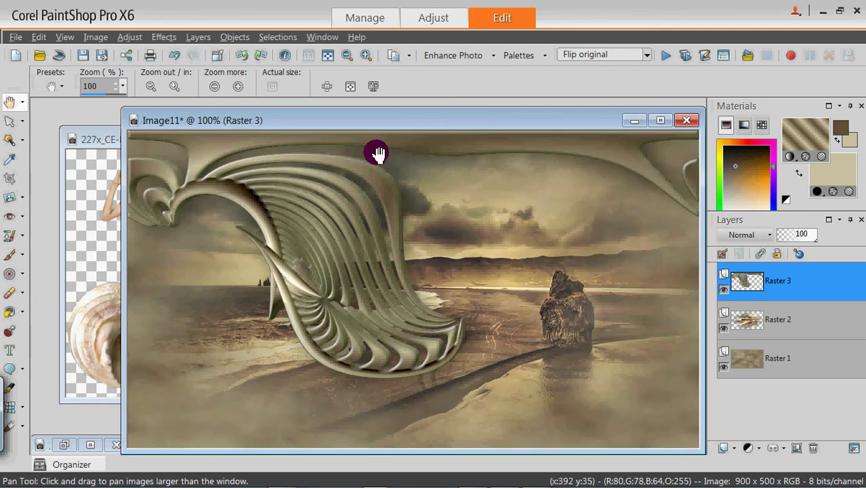
left_click(741, 321)
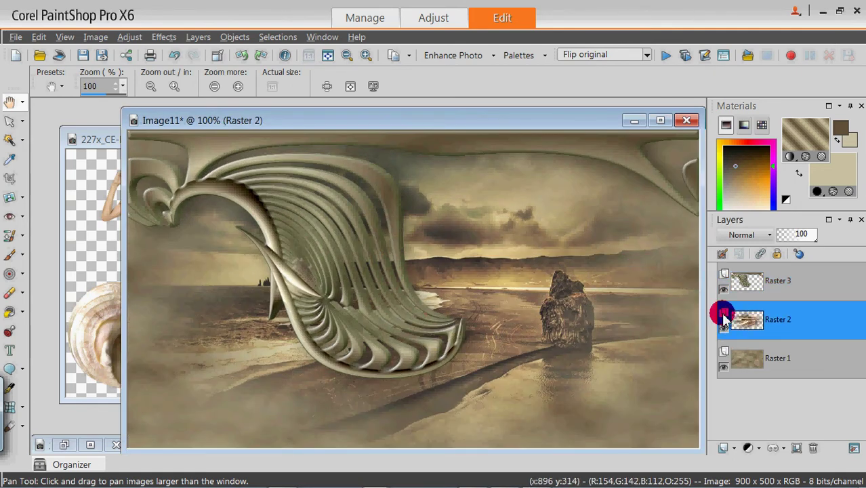
left_click(766, 233)
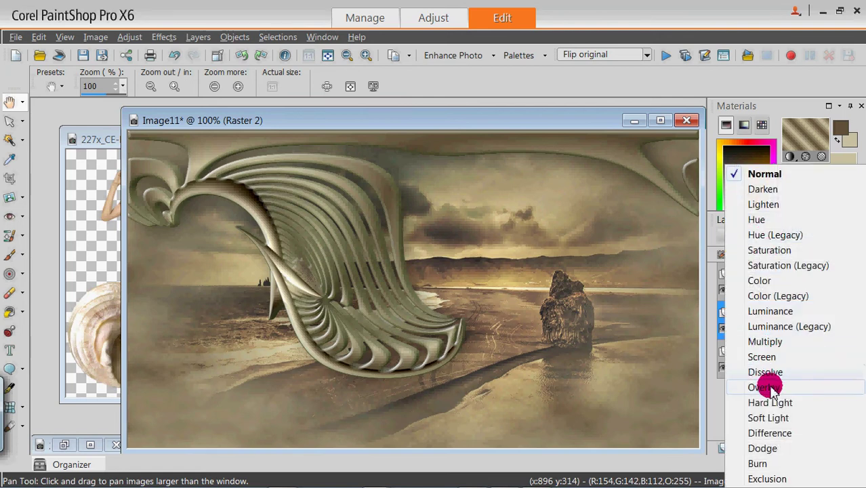
left_click(764, 387)
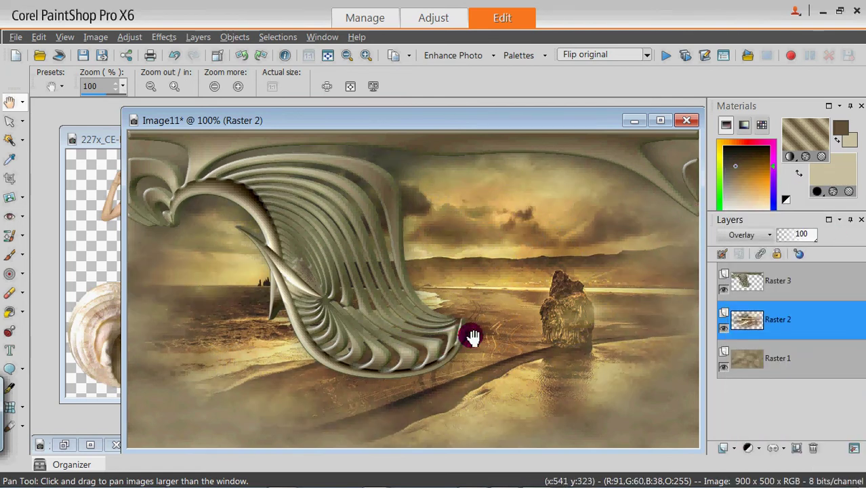
left_click_drag(397, 126, 387, 125)
Apply the Color Efex Pro 3.0 Bi-Color Filters effect to the frame layer, Raster 3, with vertical shift 51%
left_click(745, 279)
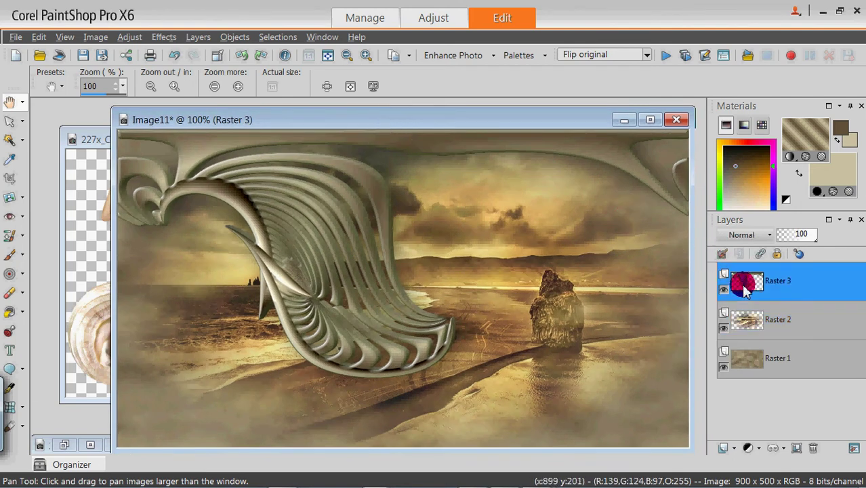
left_click(166, 36)
mouse_move(197, 329)
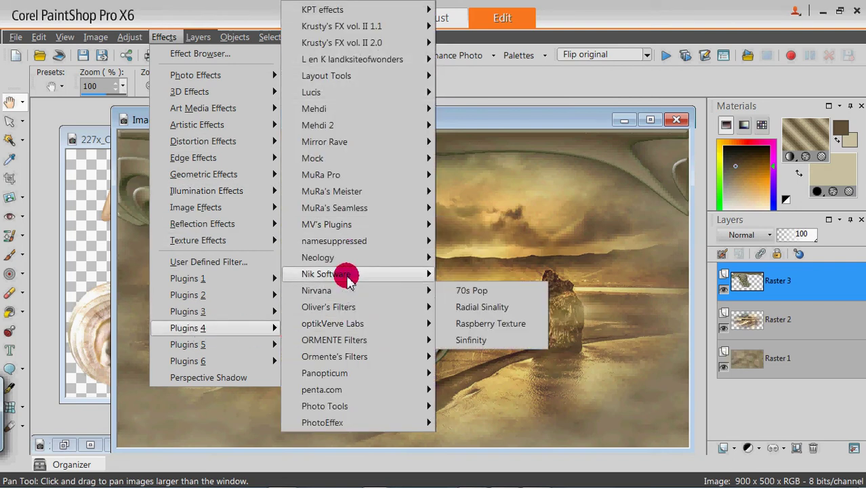
mouse_move(332, 273)
left_click(489, 272)
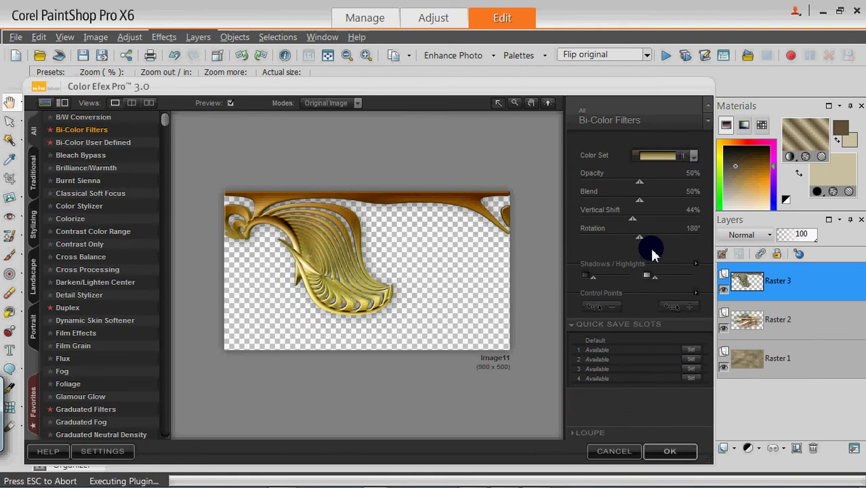
left_click_drag(632, 225, 641, 225)
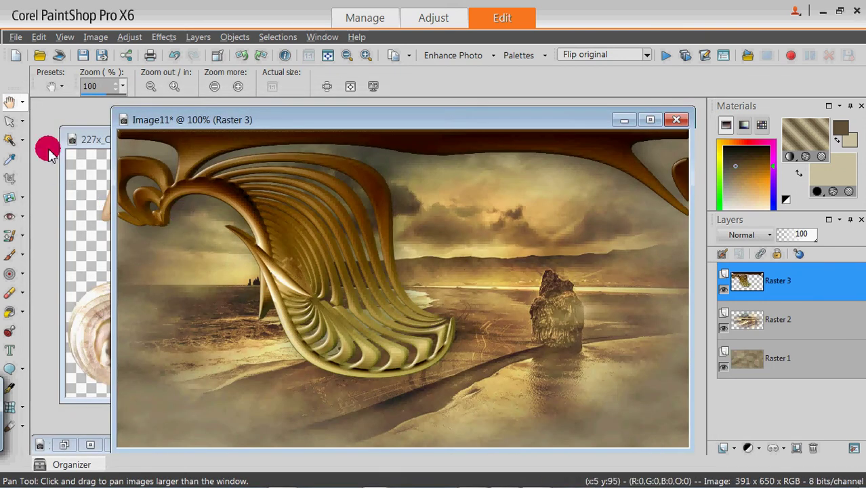
left_click_drag(365, 120, 350, 116)
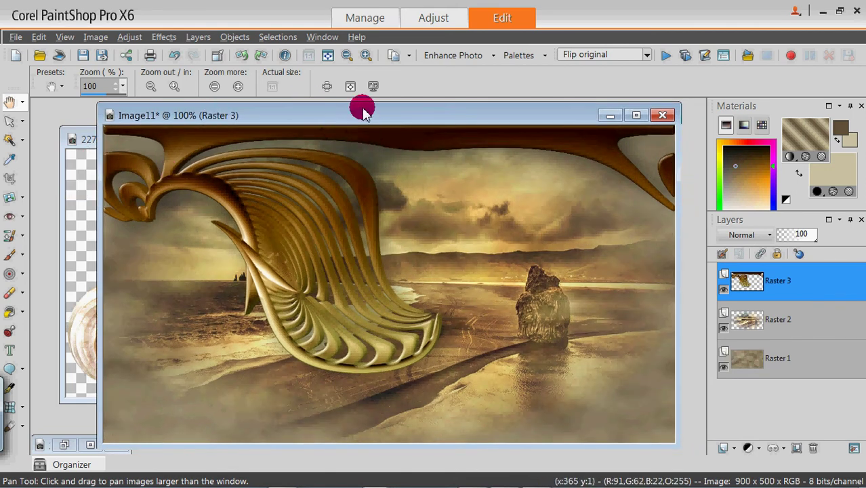
Add a symmetric 5-pixel bright green border around the image, merging its layers
left_click(92, 36)
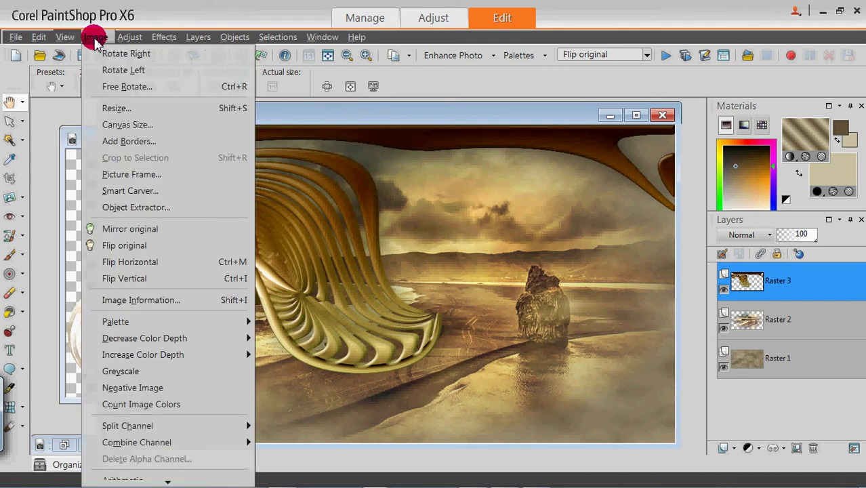
left_click(110, 141)
left_click(371, 352)
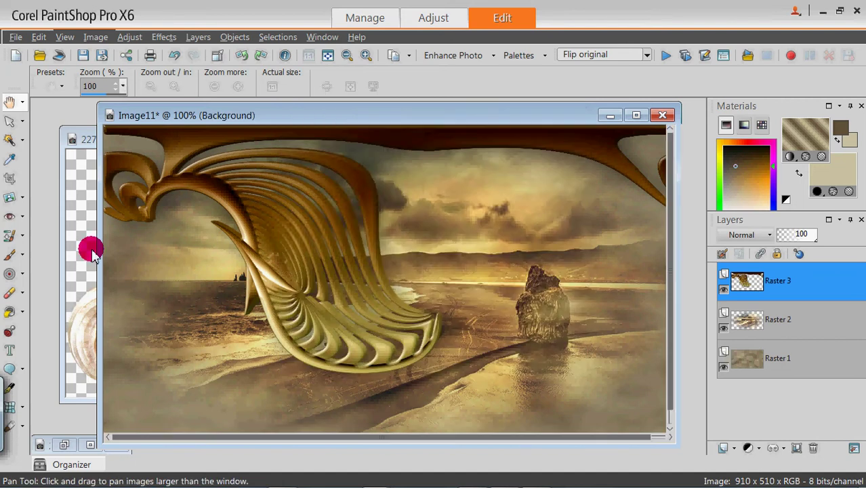
Select the thin green border by color with the Magic Wand and flood fill it with the brown-beige gradient
left_click(10, 142)
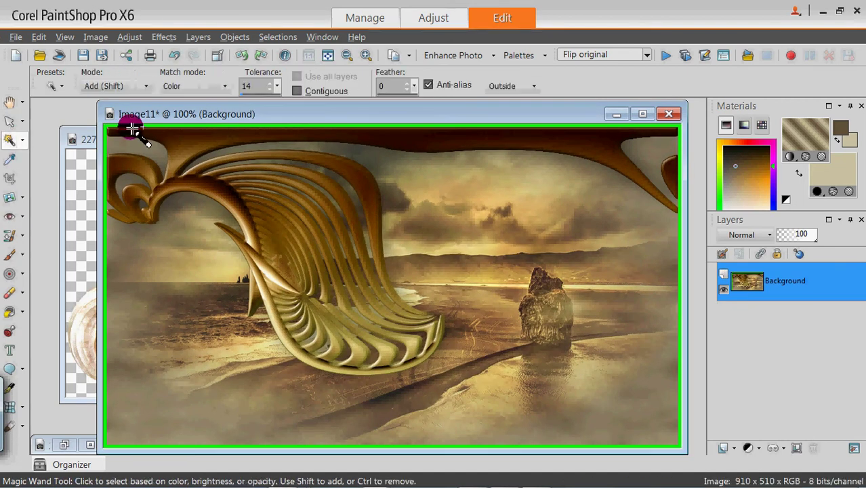
left_click(131, 128)
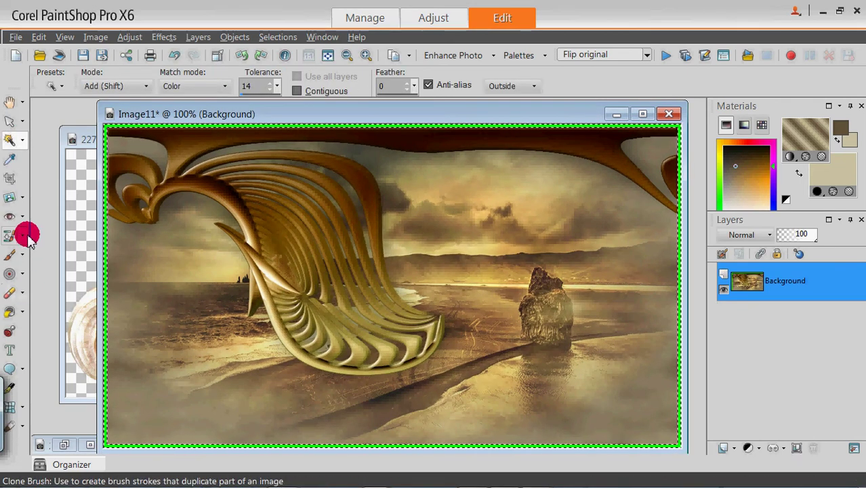
left_click(10, 312)
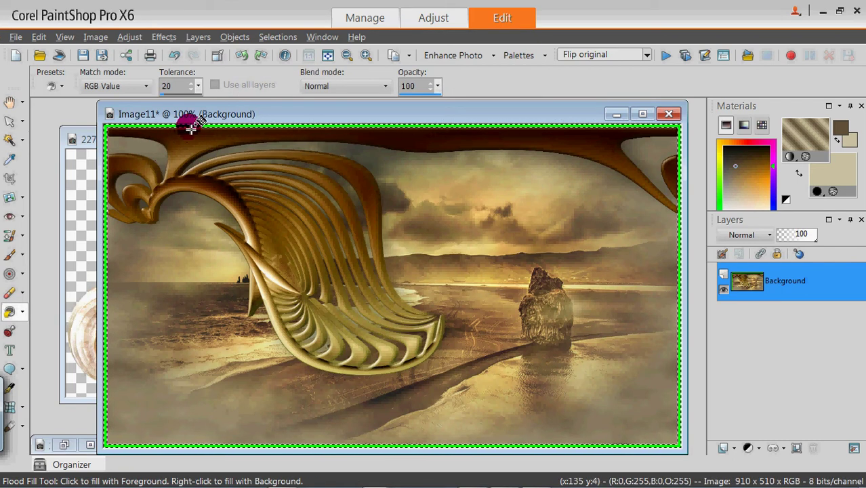
key("ctrl+a")
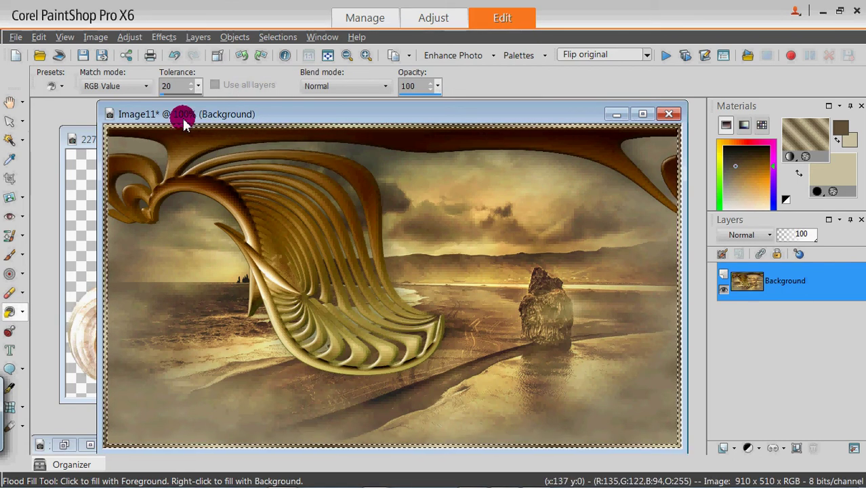
Apply Color Efex Pro 3.0 Bi-Color Filters to the selected thin border with its existing settings, and deselect it
left_click(166, 37)
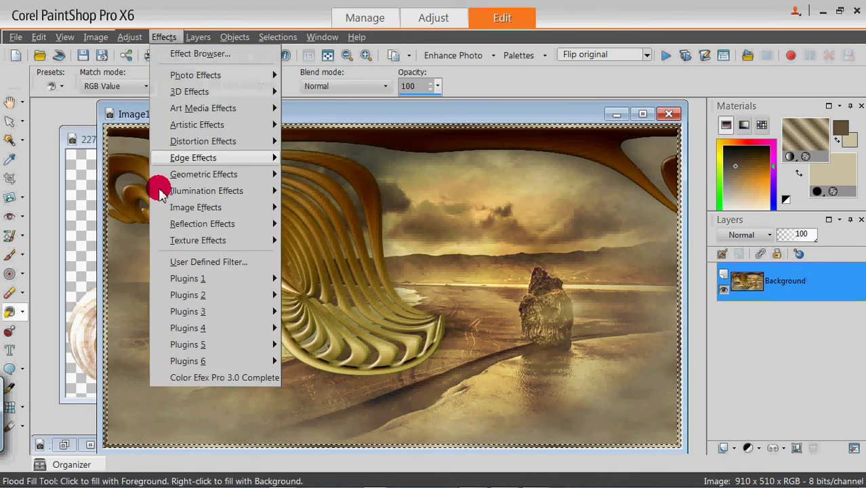
left_click(190, 381)
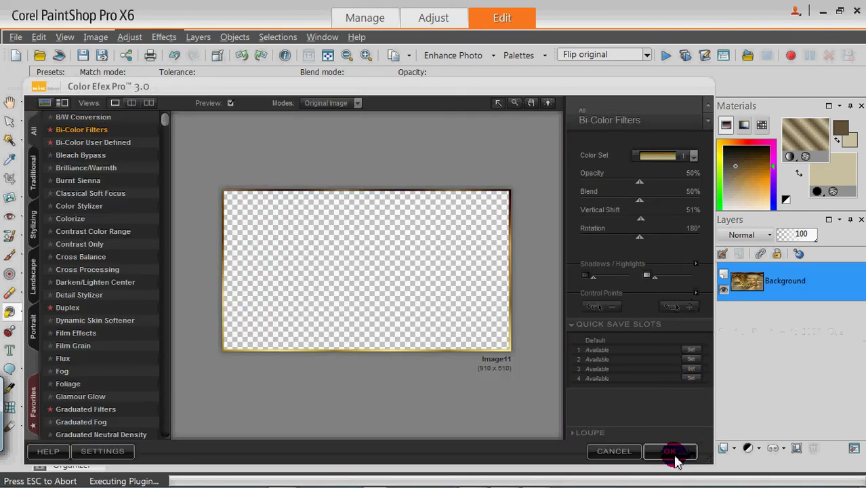
left_click(674, 456)
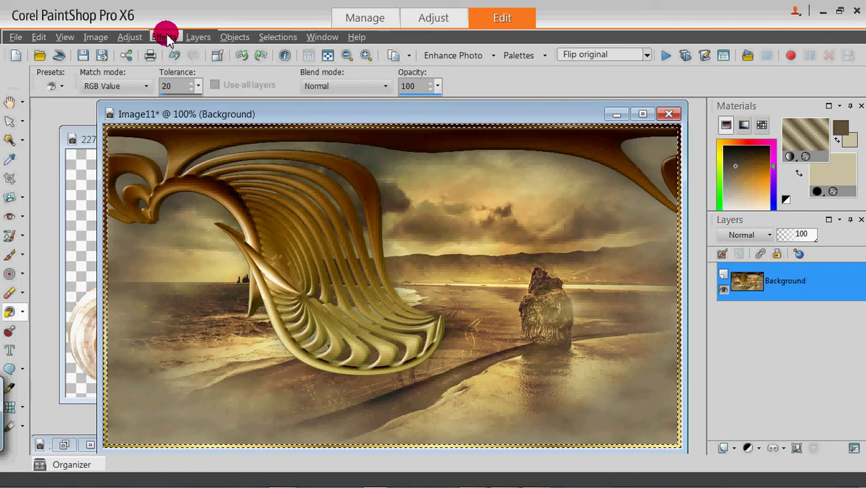
left_click(281, 35)
left_click(281, 67)
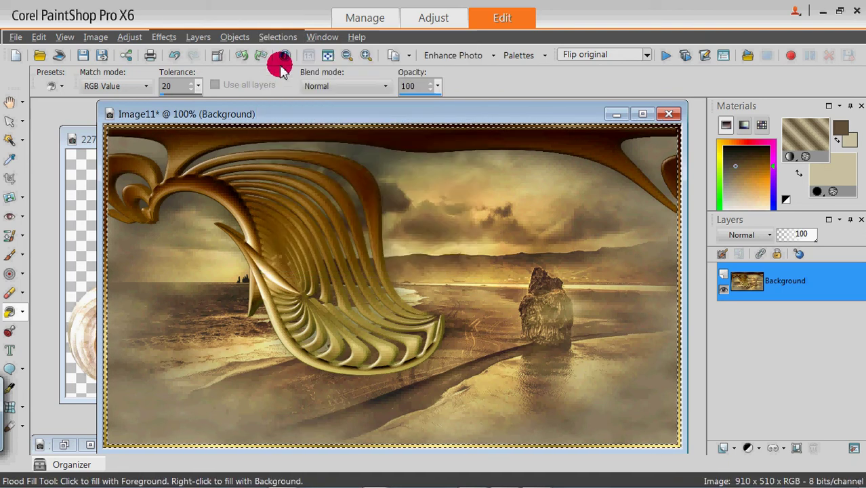
Add a symmetric 65-pixel bright green border around the 910 x 510 image
left_click(95, 37)
left_click(144, 141)
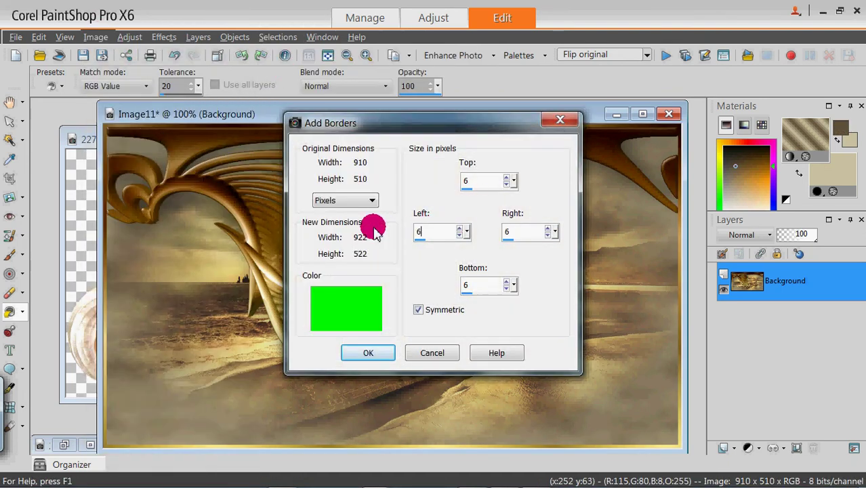
left_click(372, 351)
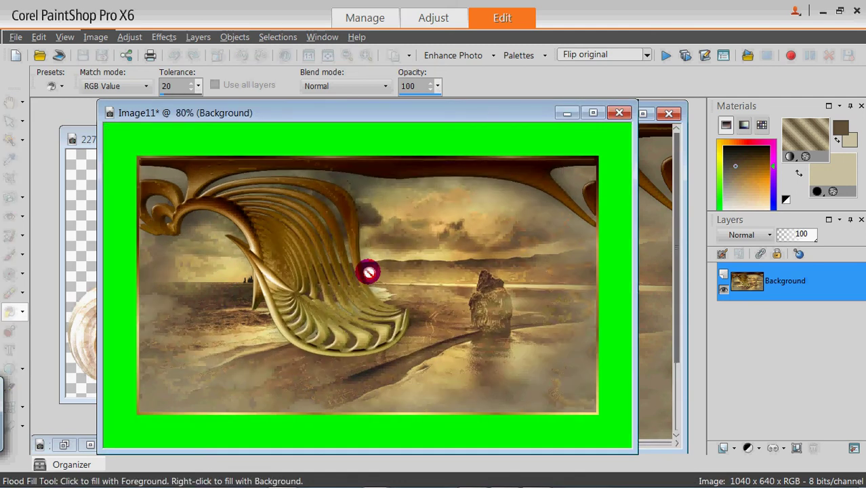
Select the wide green border with the Magic Wand and flood fill it with the brown-beige gradient
left_click(10, 139)
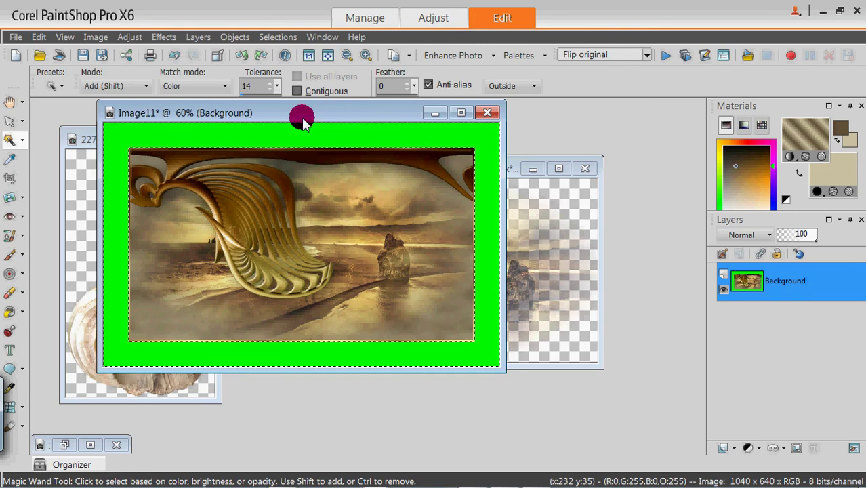
left_click(122, 161)
left_click(10, 313)
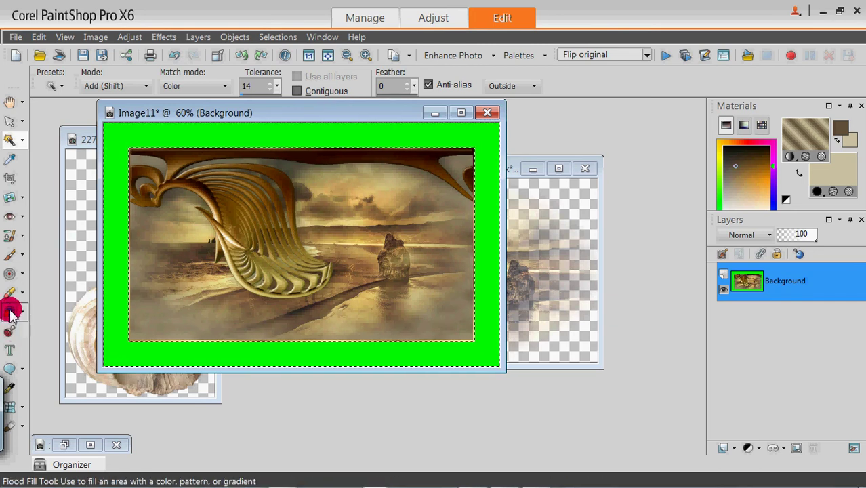
left_click(158, 128)
Mirror the selected wide gradient border with Mirror original
left_click(94, 37)
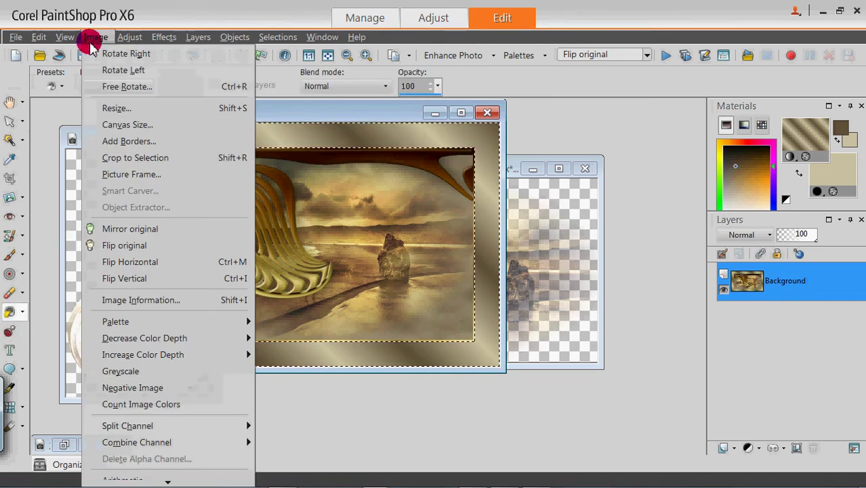
left_click(95, 225)
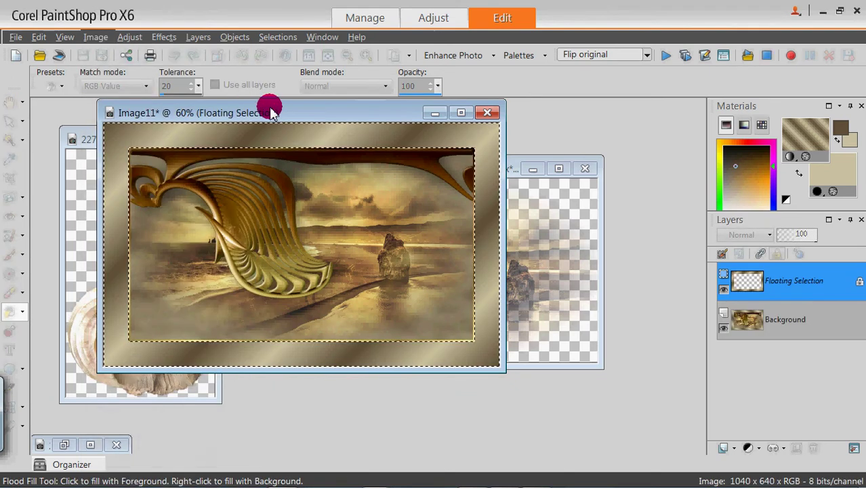
Apply Color Efex Pro 3.0 Bi-Color Filters with its existing settings to the selected wide gradient border
left_click_drag(298, 113, 341, 138)
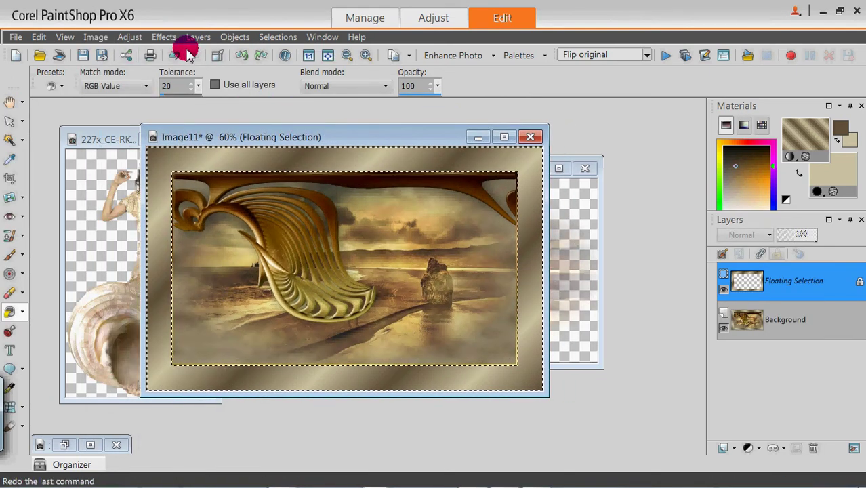
left_click(164, 37)
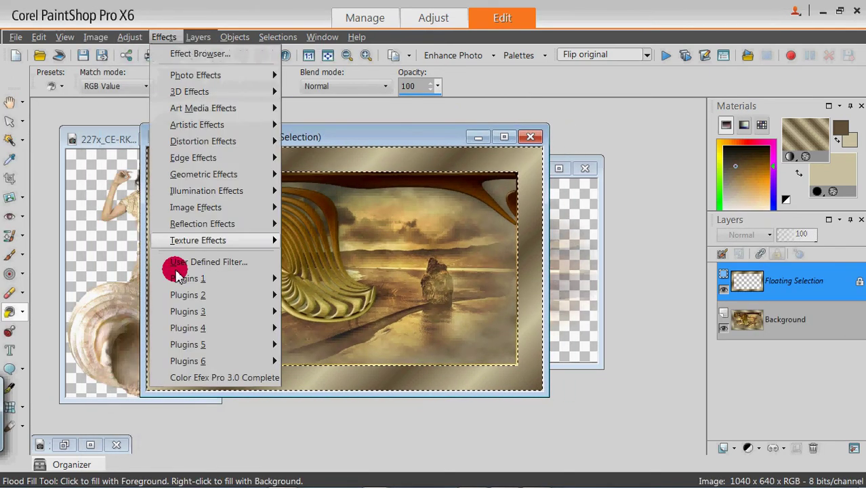
left_click(203, 377)
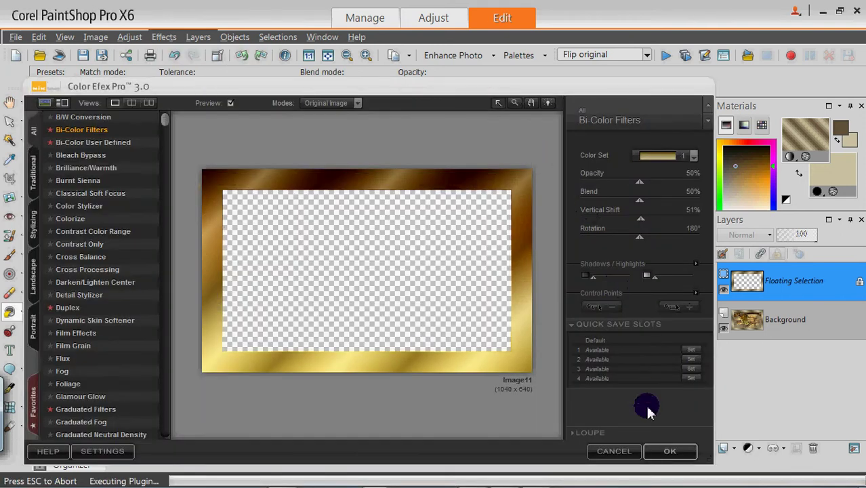
left_click(676, 451)
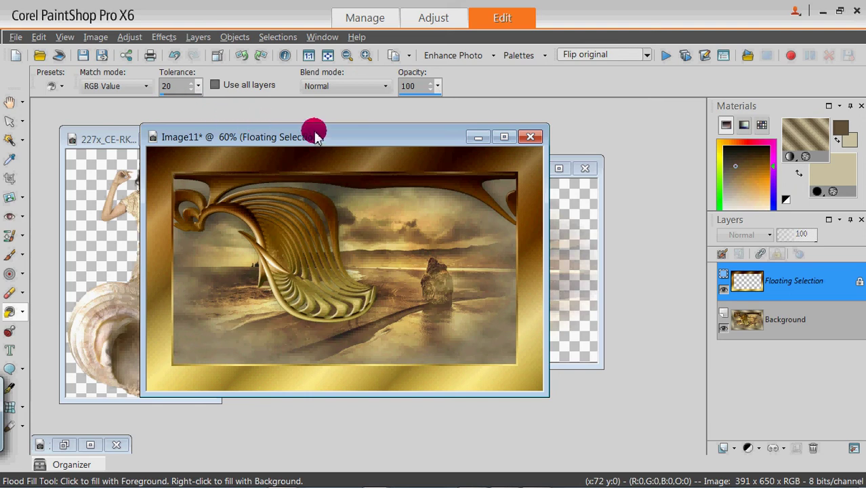
scroll(345, 136, "up", 1)
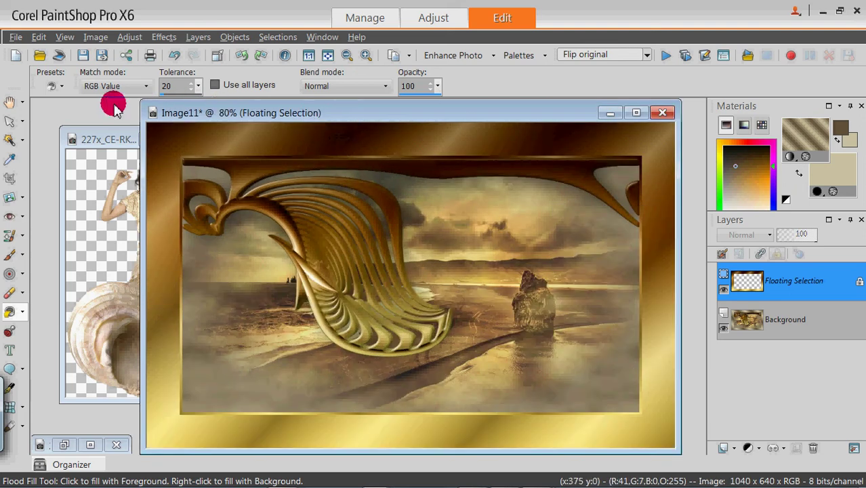
Start the Texture effect on the selected wide border and try the dotted olive texture at depth 3
left_click(165, 38)
mouse_move(173, 239)
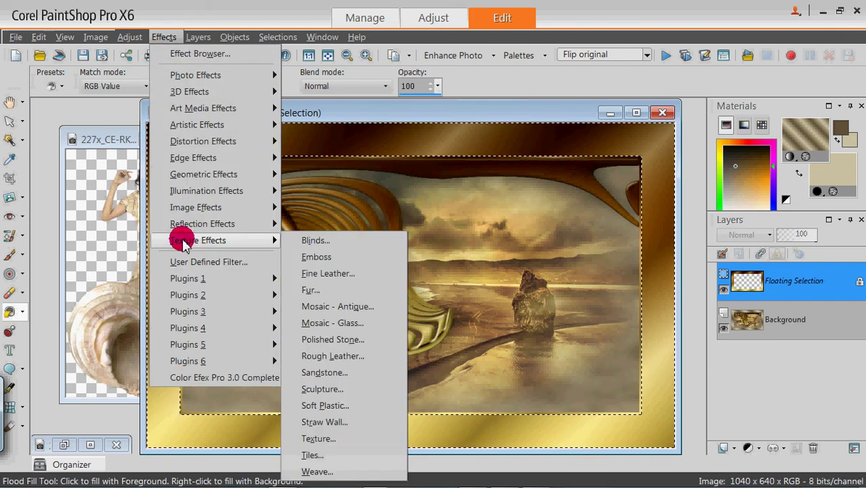
left_click(335, 437)
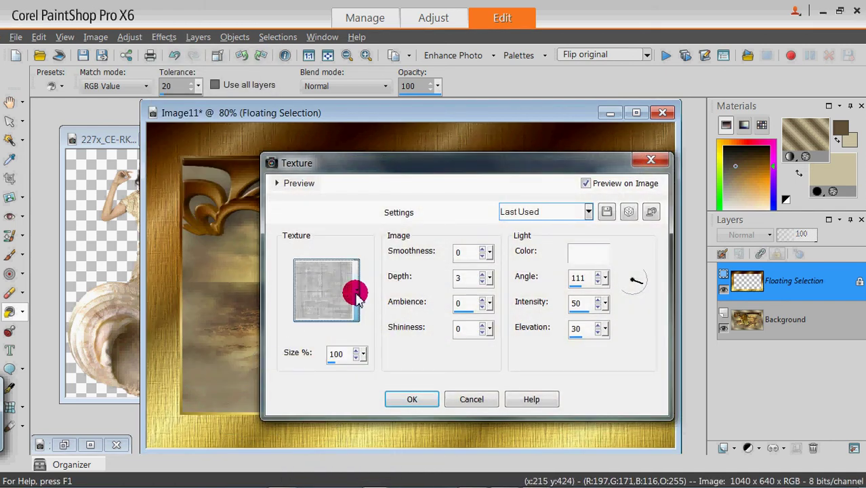
left_click(356, 298)
left_click(186, 189)
left_click(226, 173)
scroll(227, 176, "down", 1)
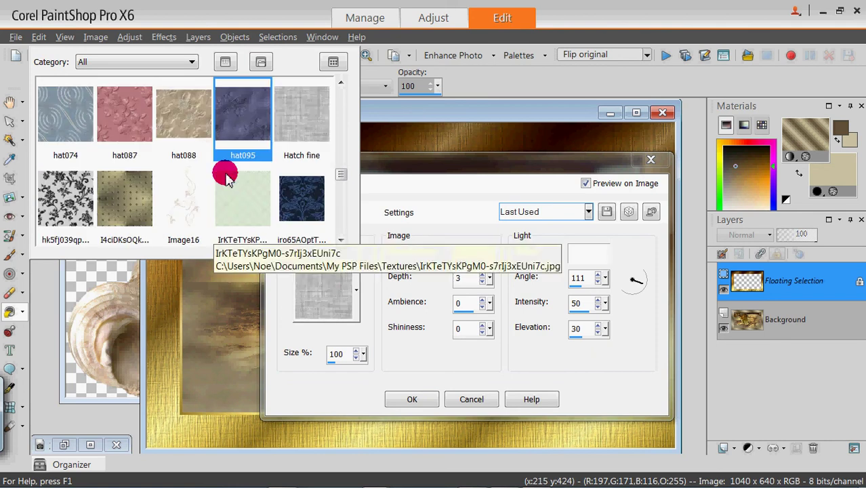
scroll(224, 175, "down", 1)
left_click(101, 112)
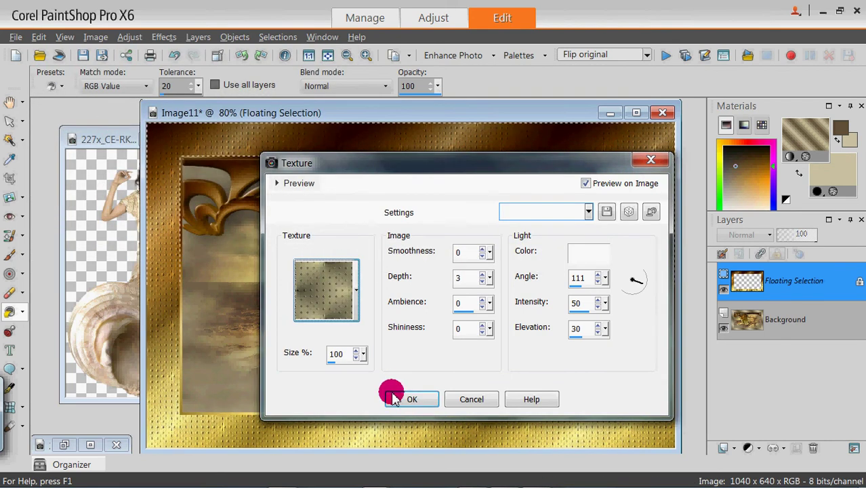
Switch to the grey brushed-metal texture, set the depth to 2, and apply the Texture effect to the wide border
left_click(356, 298)
left_click(238, 188)
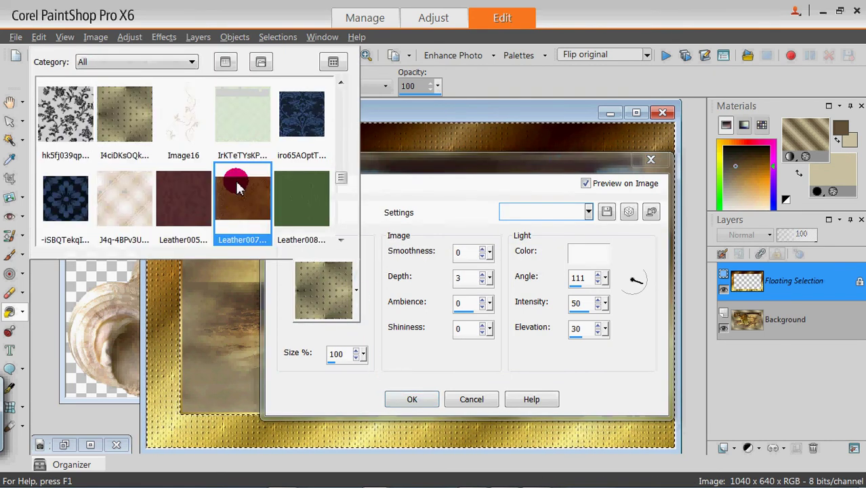
scroll(239, 188, "down", 2)
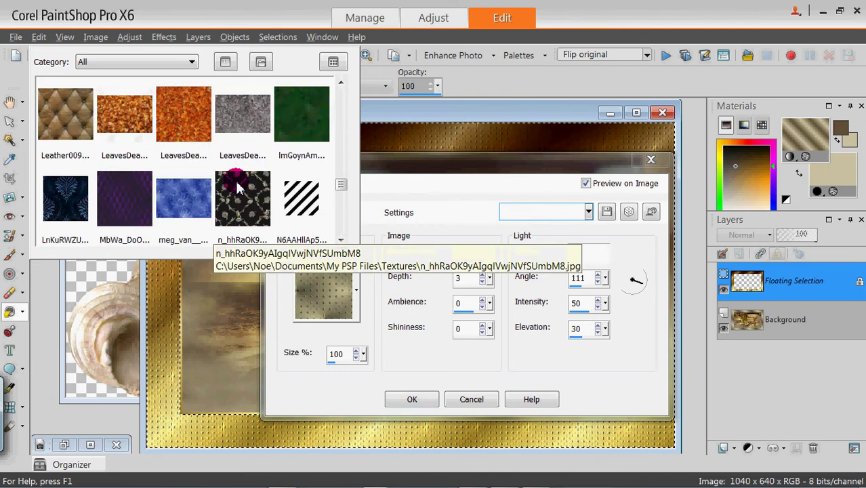
scroll(239, 188, "down", 3)
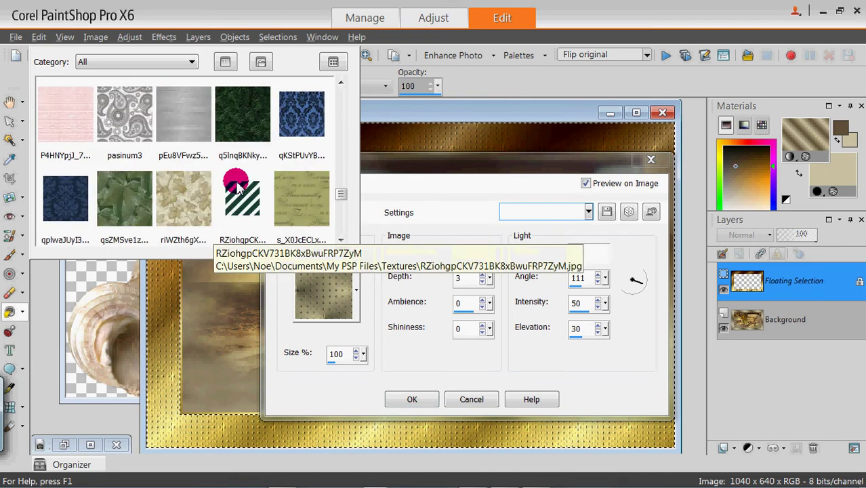
left_click(185, 133)
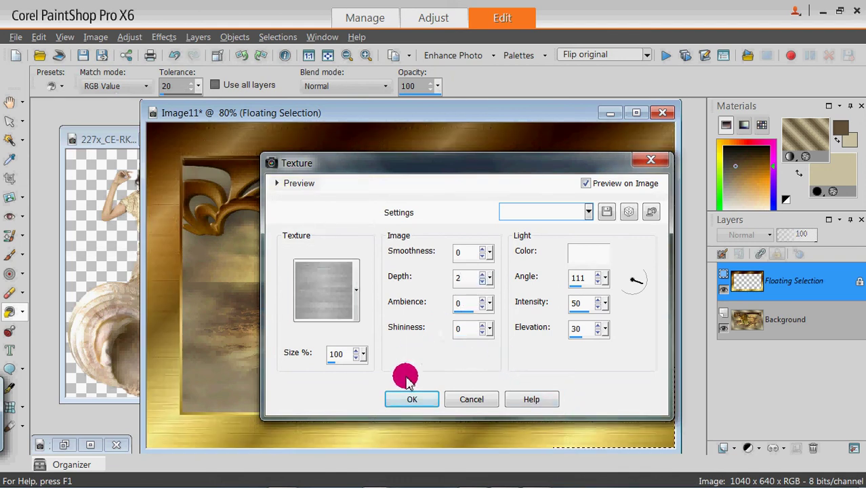
left_click(407, 403)
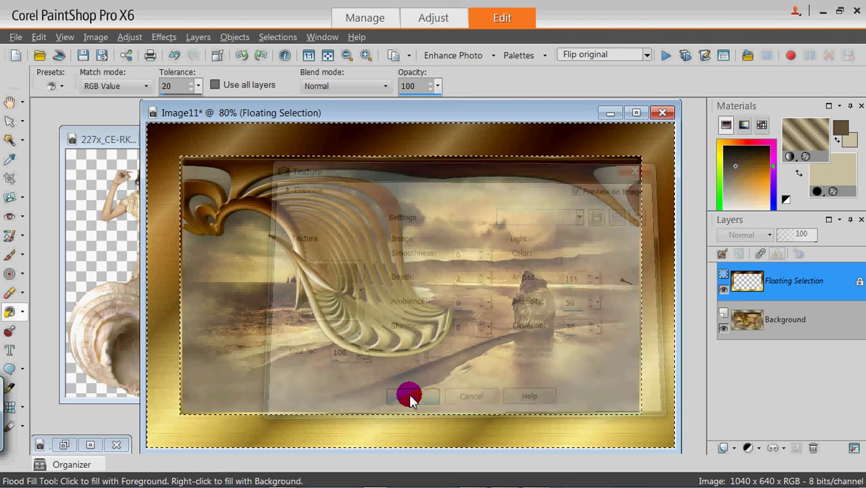
Apply an Inner Bevel with width 17, depth 3, angle 337, intensity 50 and elevation 26 to the wide border, and deselect it
left_click(170, 37)
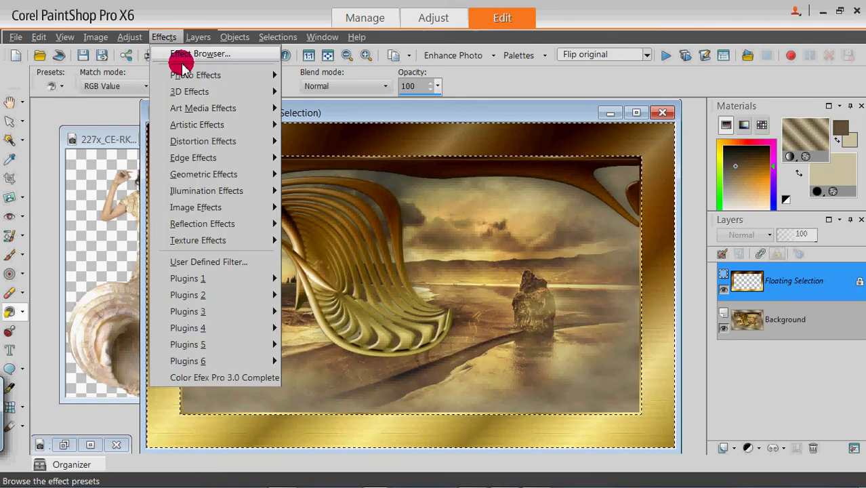
mouse_move(190, 78)
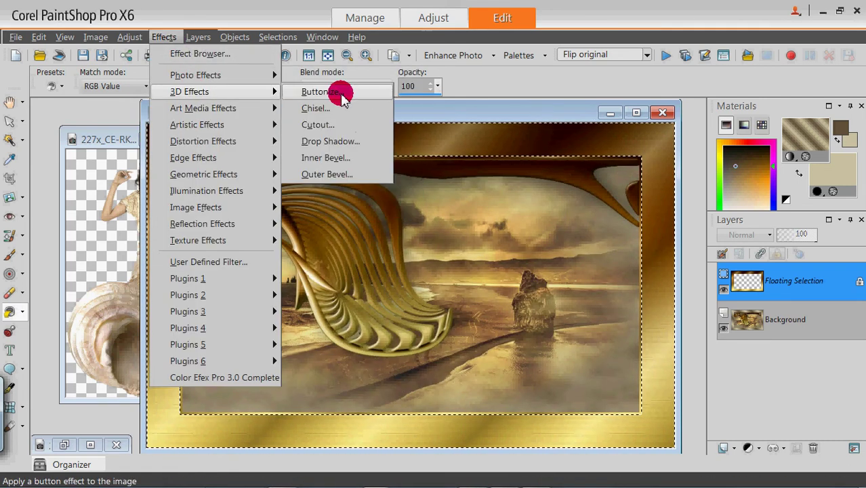
left_click(345, 160)
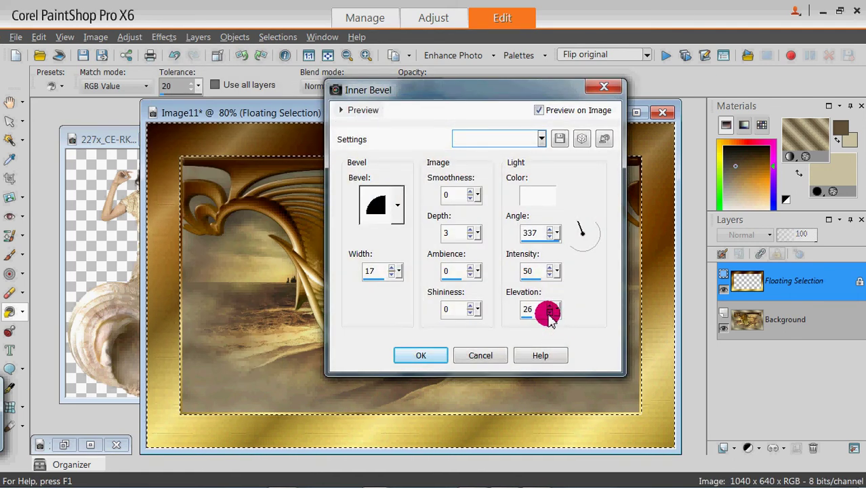
left_click(549, 313)
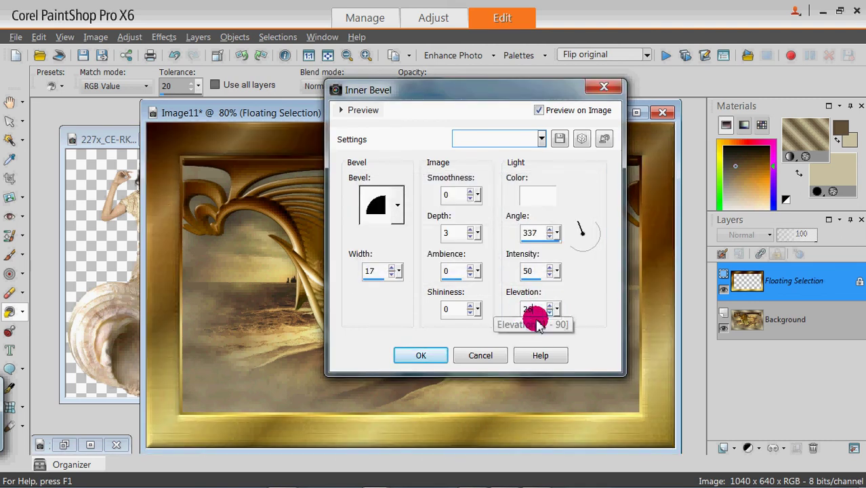
left_click(420, 355)
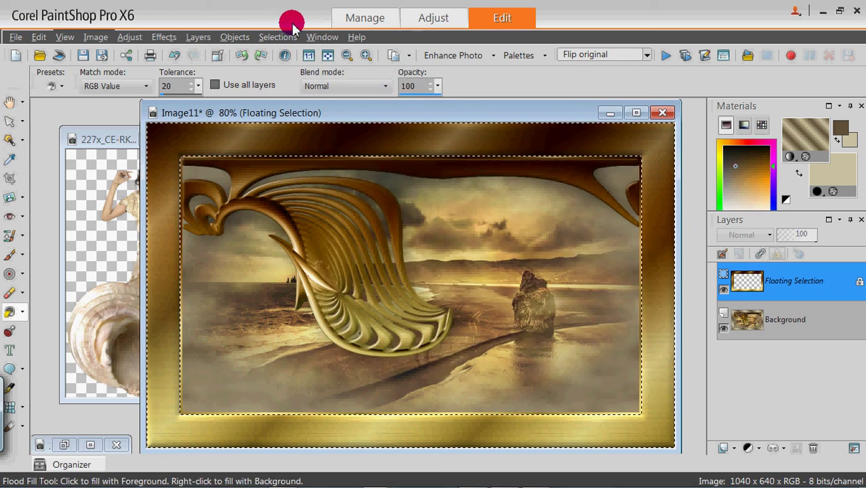
left_click(275, 37)
left_click(278, 66)
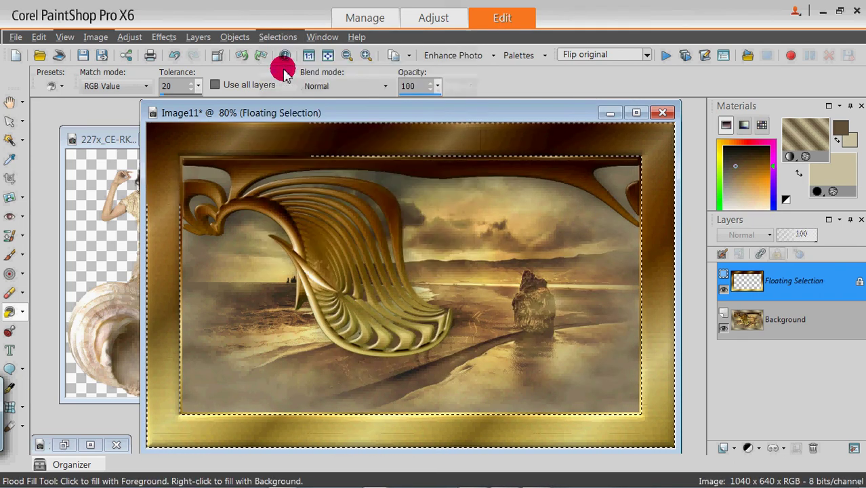
Add a symmetric 5-pixel bright green border around the 1040 x 640 image
left_click(122, 37)
mouse_move(98, 39)
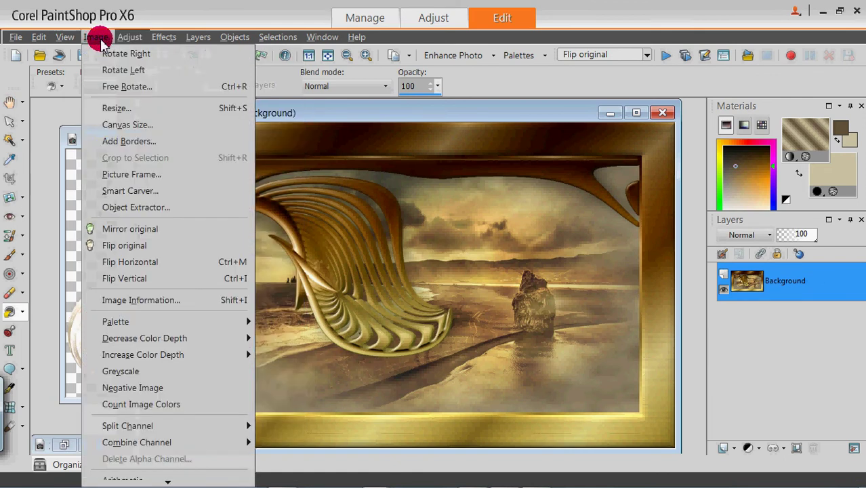
left_click(131, 142)
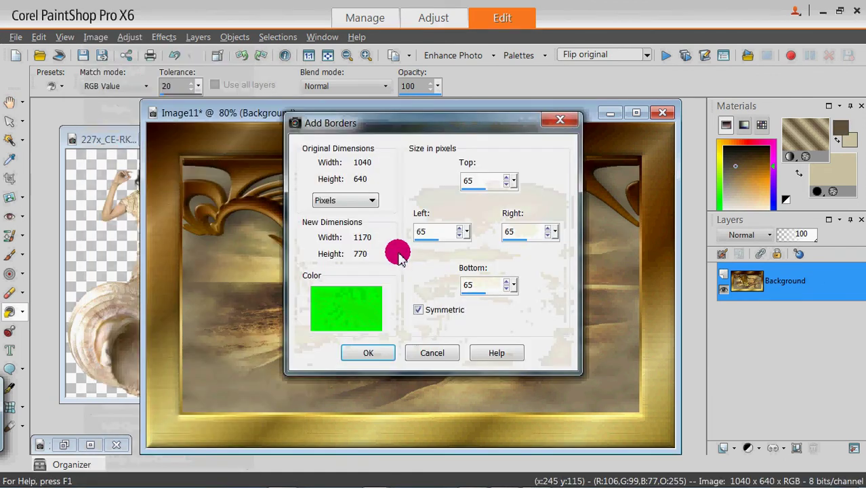
double_click(432, 233)
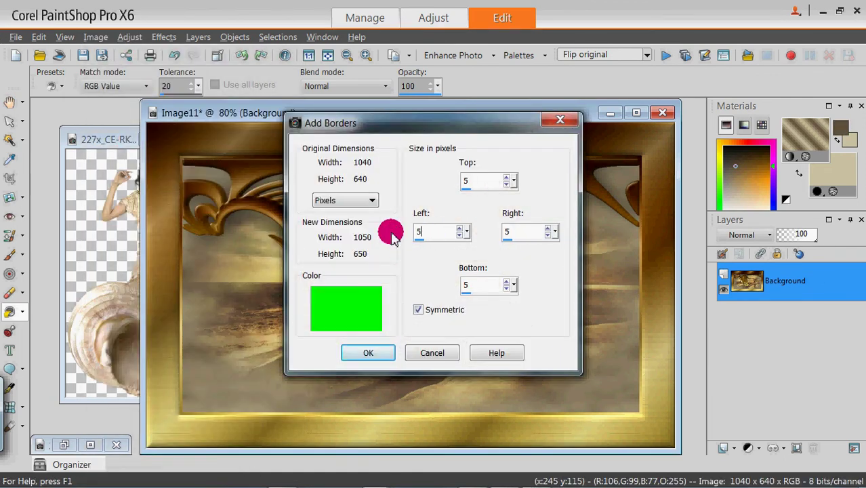
left_click(367, 352)
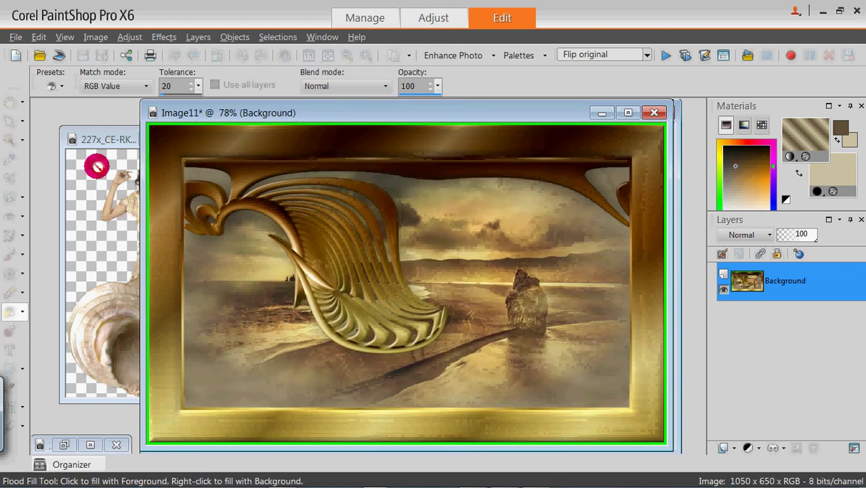
Select the thin outer green border with the Magic Wand and flood fill it with the brown-beige gradient
left_click(10, 141)
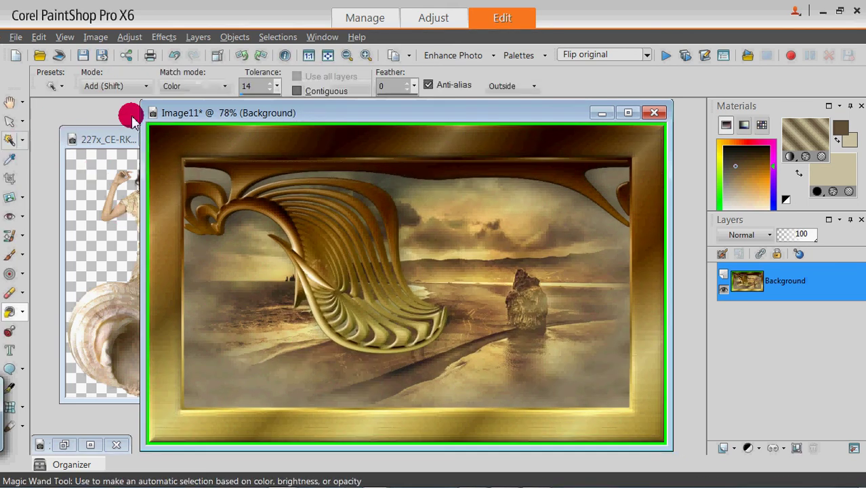
left_click(170, 124)
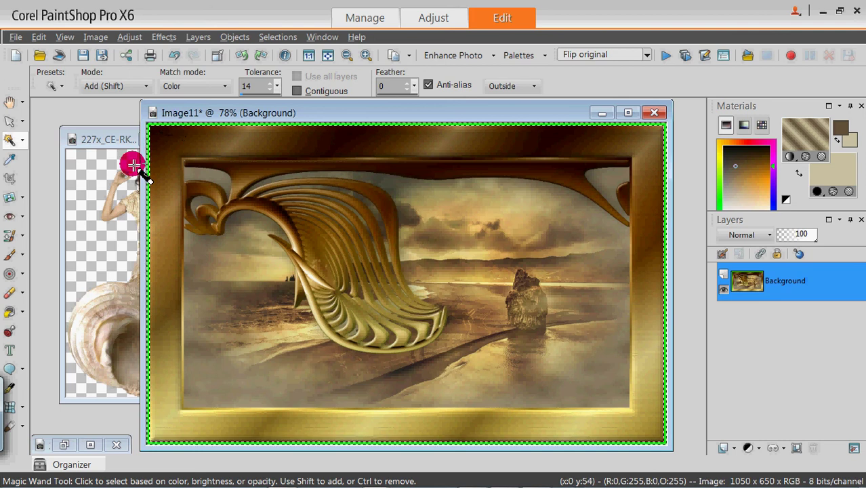
left_click(11, 313)
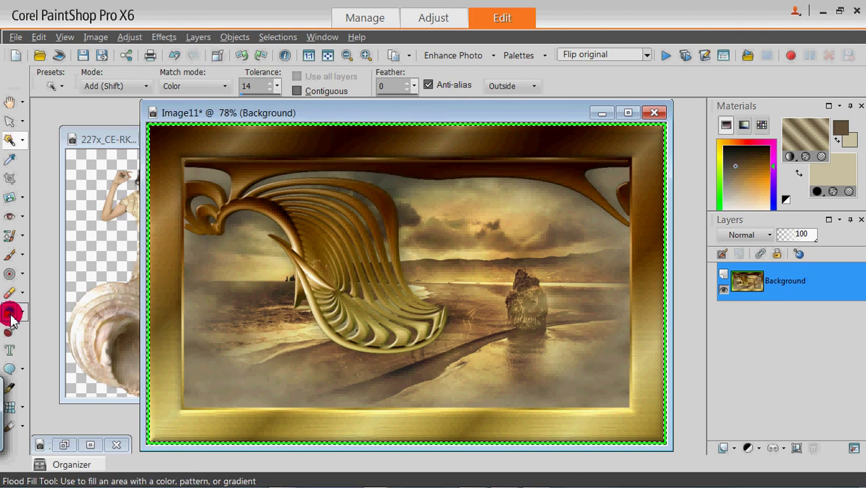
left_click(157, 124)
Recolor the selected thin outer border with Color Efex Pro 3.0 Bi-Color Filters using its existing settings
left_click(164, 37)
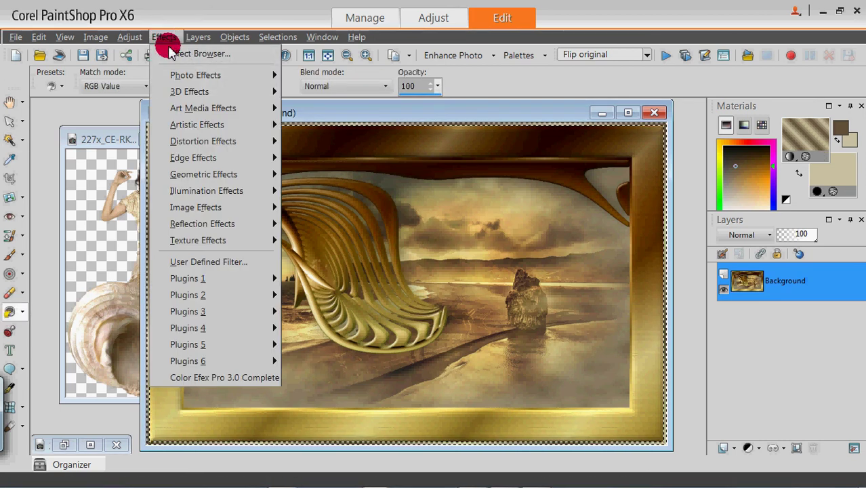
left_click(184, 377)
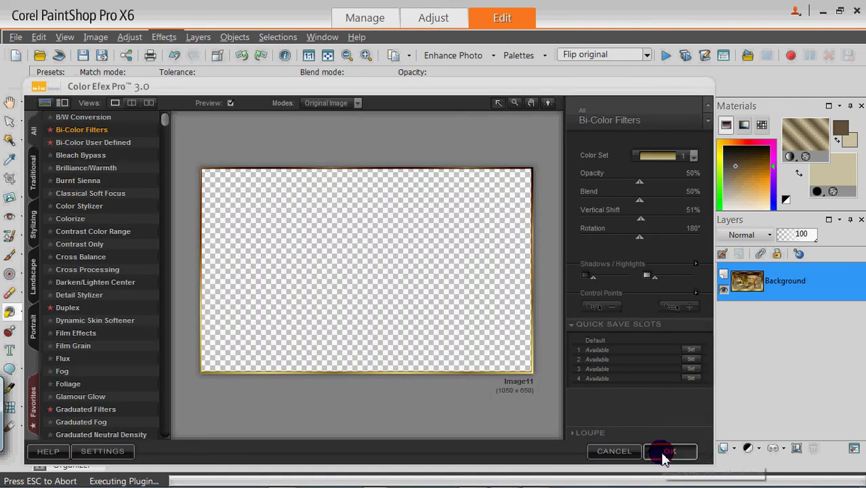
left_click(667, 452)
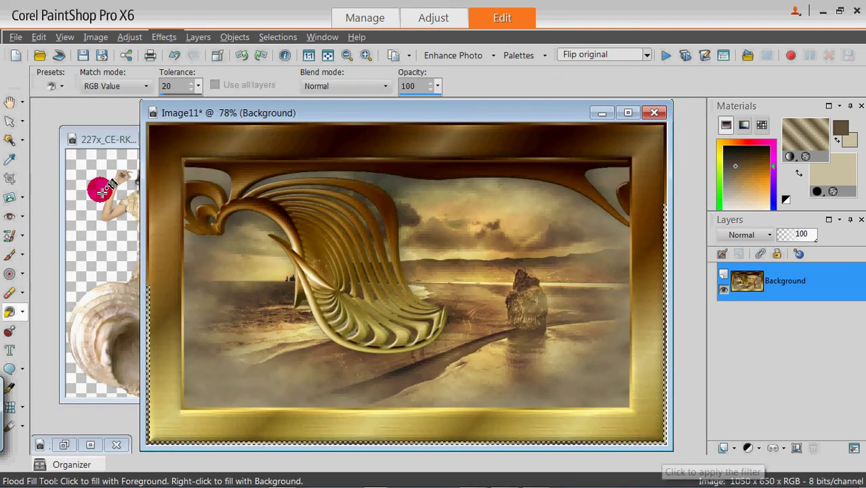
Copy the image with the outer border still selected, add a default new raster layer, and paste the copy into the selection
left_click(9, 103)
right_click(200, 119)
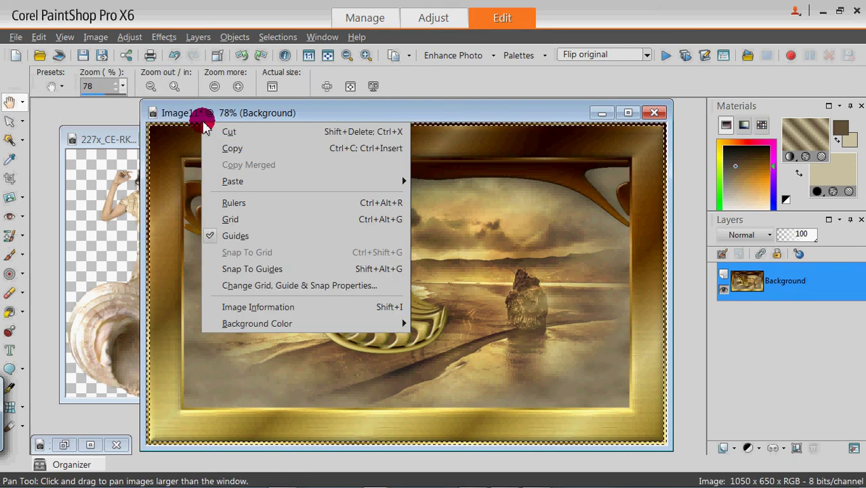
left_click(232, 147)
left_click(197, 36)
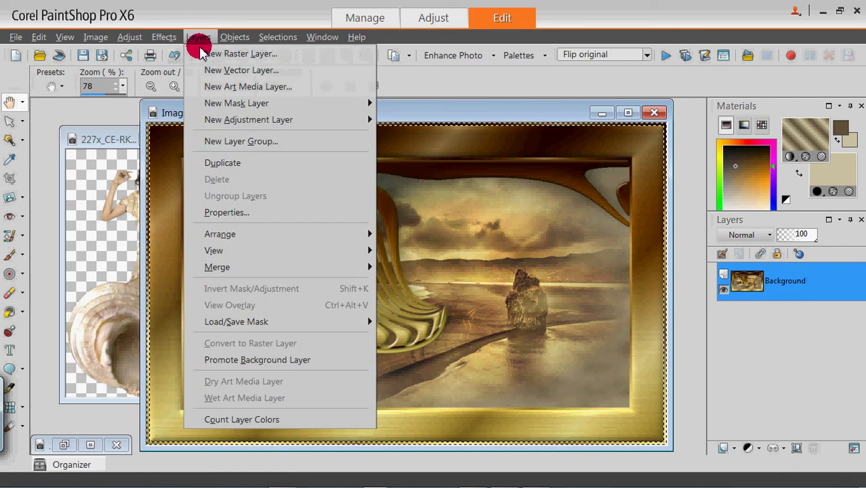
left_click(210, 57)
left_click(369, 405)
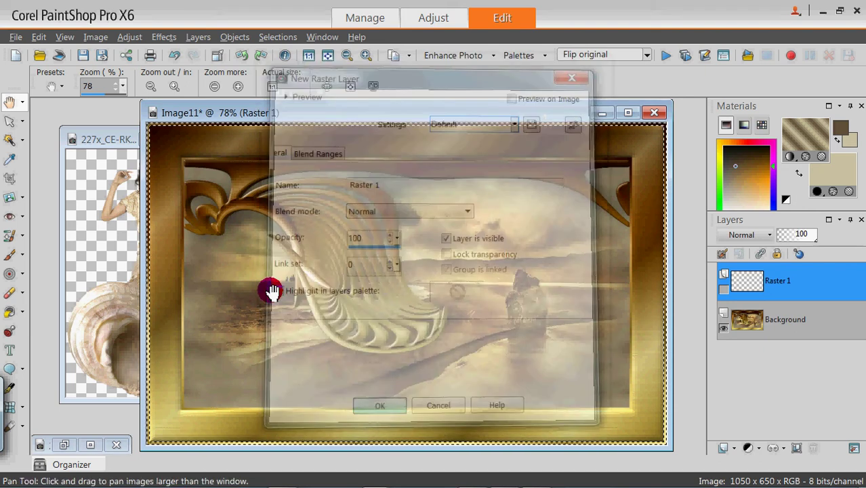
right_click(220, 125)
mouse_move(278, 181)
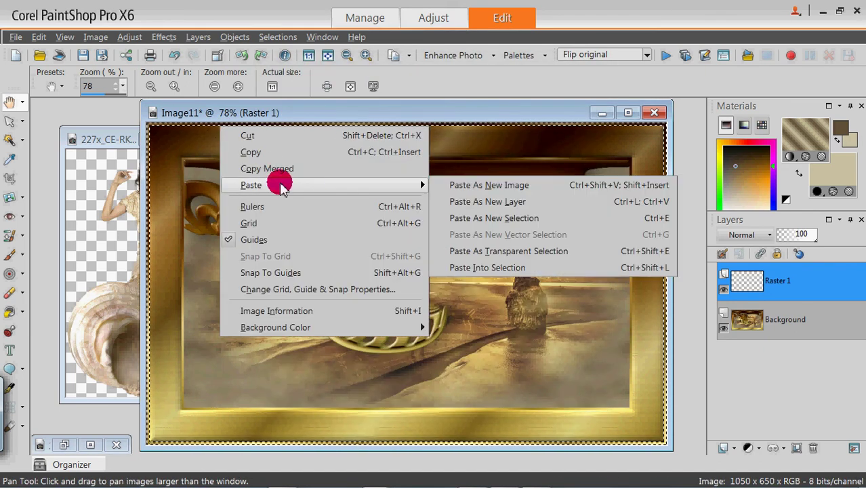
left_click(478, 267)
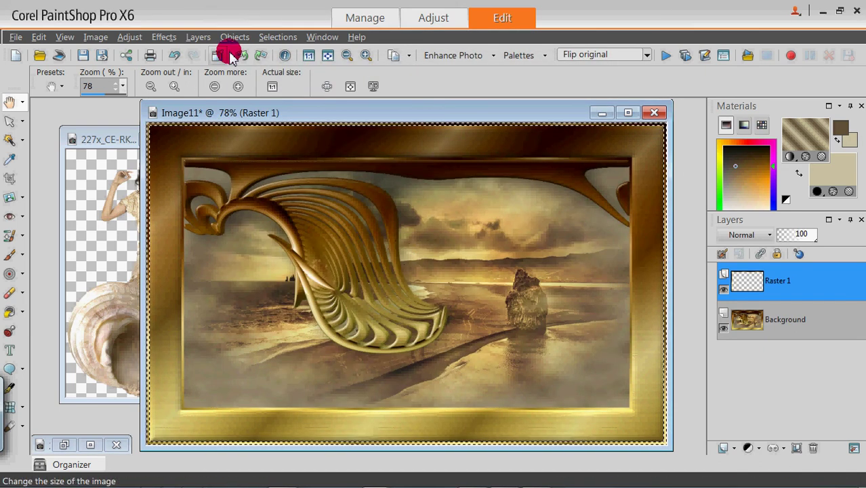
Clear the border selection and add a default new raster layer directly beneath the pasted border layer
left_click(276, 36)
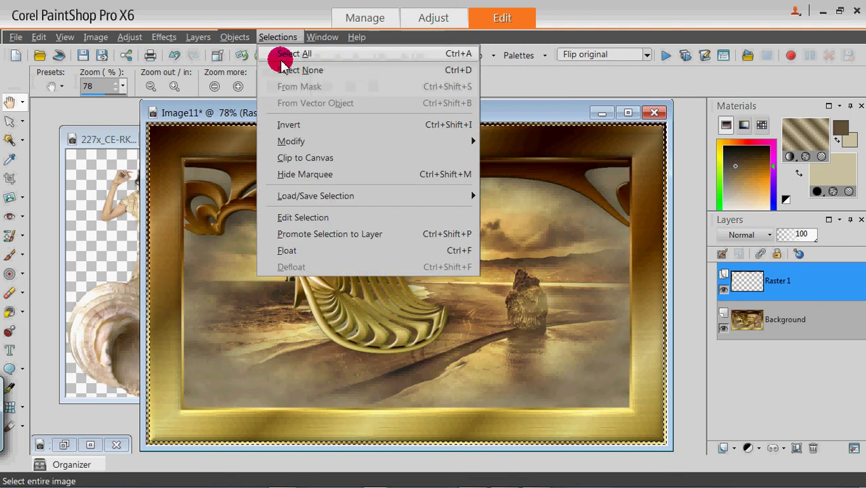
left_click(280, 71)
left_click(196, 36)
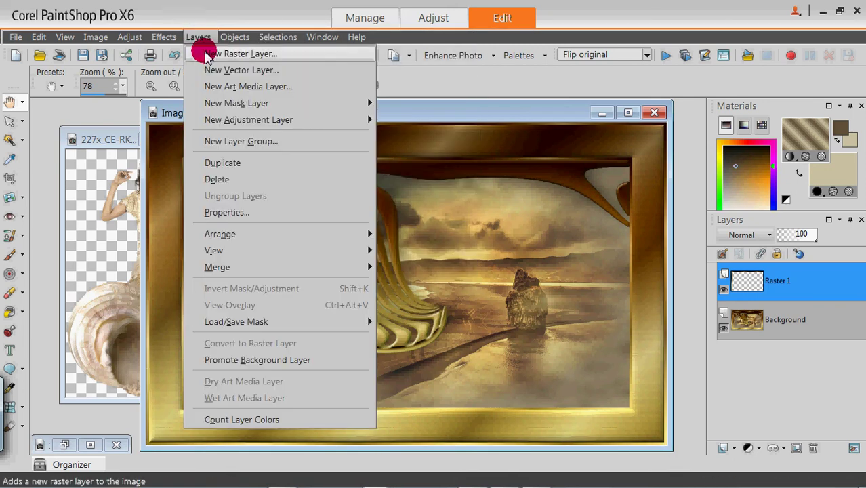
left_click(207, 55)
left_click(379, 408)
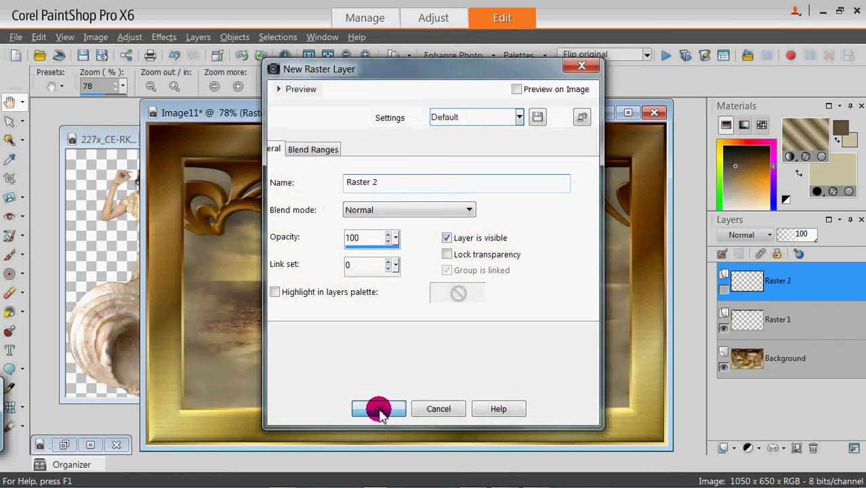
left_click(200, 37)
mouse_move(228, 237)
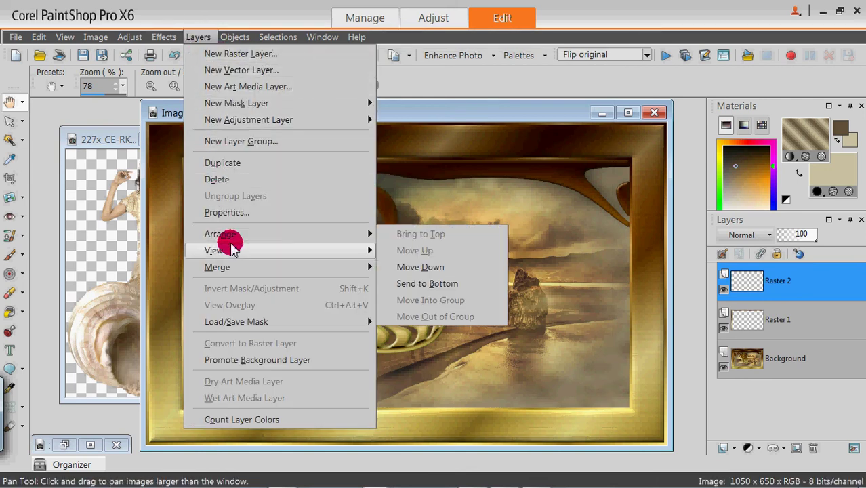
left_click(430, 266)
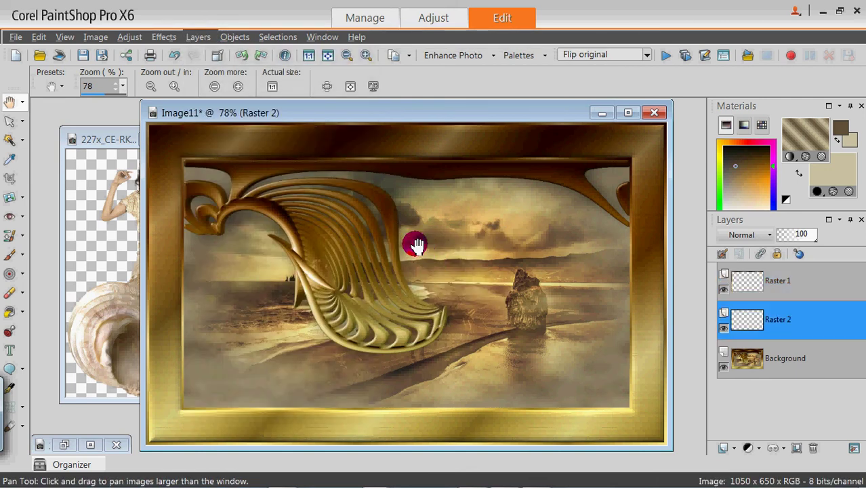
Copy the woman with the seashell skirt from the 227x_CE-RK image and paste her as a new selection over the composition's right side
left_click(135, 264)
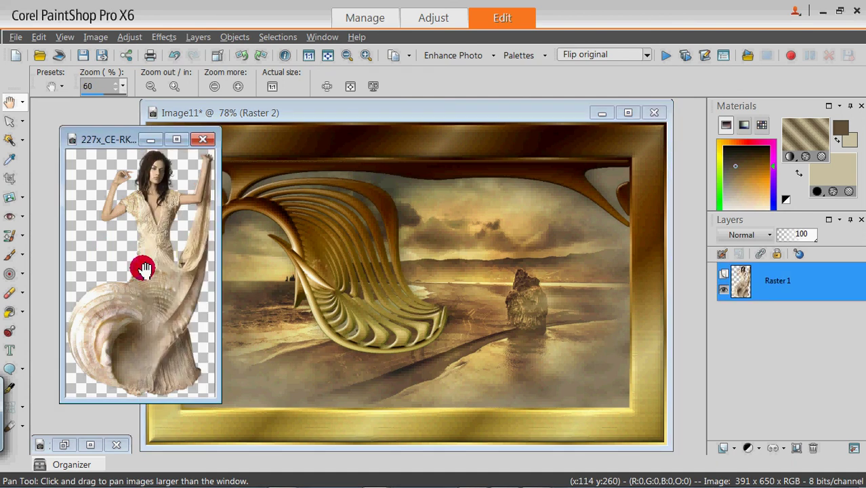
right_click(152, 246)
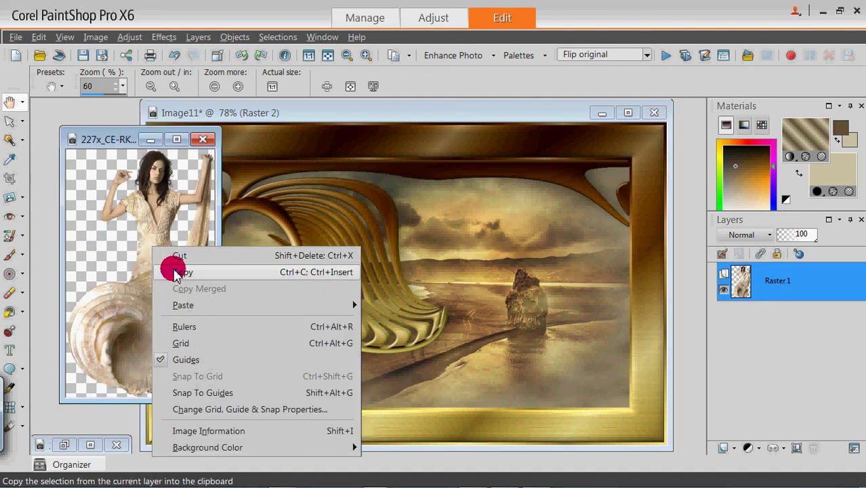
left_click(174, 271)
left_click(356, 283)
right_click(324, 239)
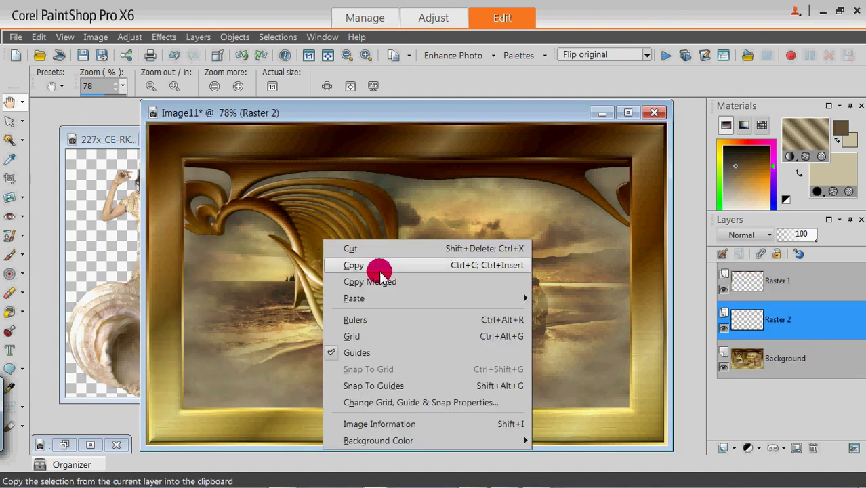
mouse_move(418, 298)
left_click(574, 331)
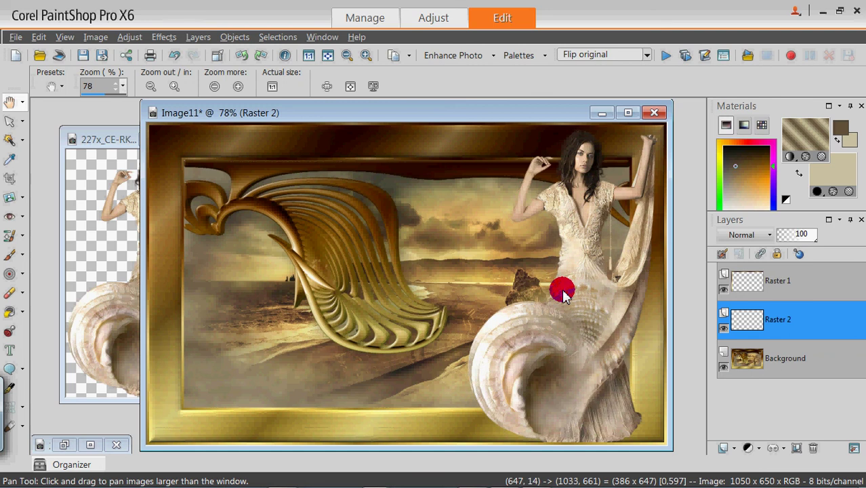
left_click(563, 291)
Deselect the pasted woman onto the Raster 2 layer and flip her horizontally
left_click(277, 36)
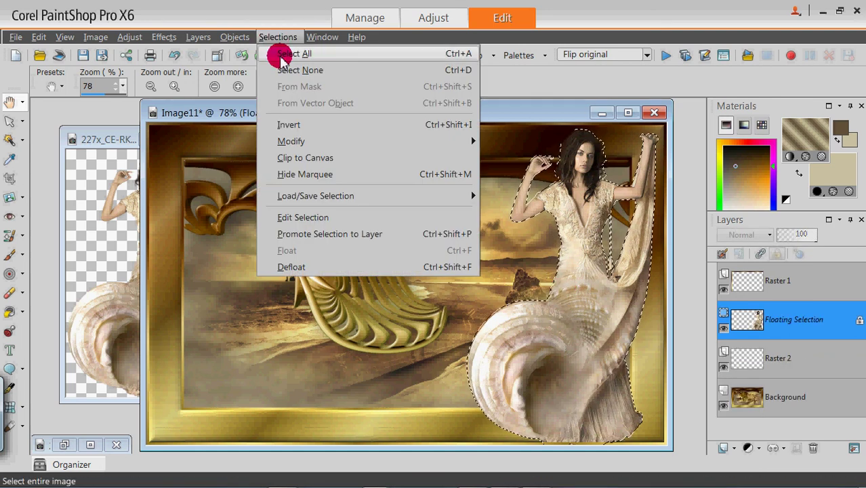
left_click(291, 70)
left_click(98, 36)
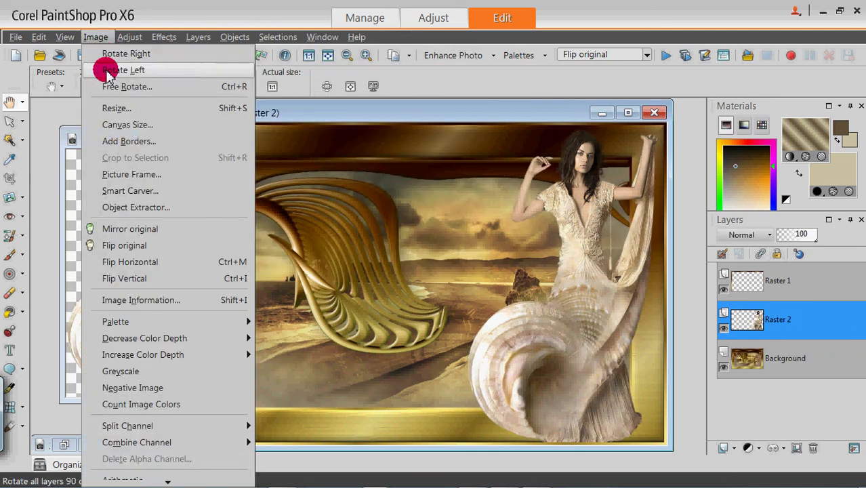
left_click(124, 261)
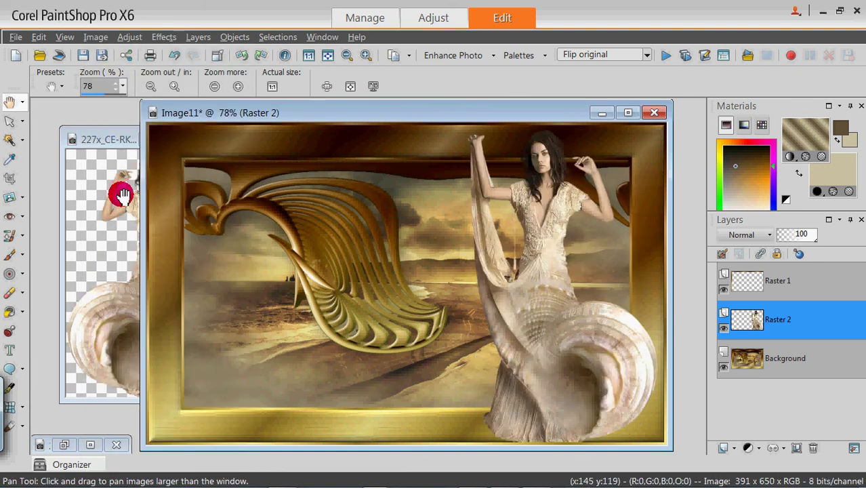
Scale the woman to about 85.5 percent and move her to about X 708, Y 87 with the Pick tool
left_click(10, 121)
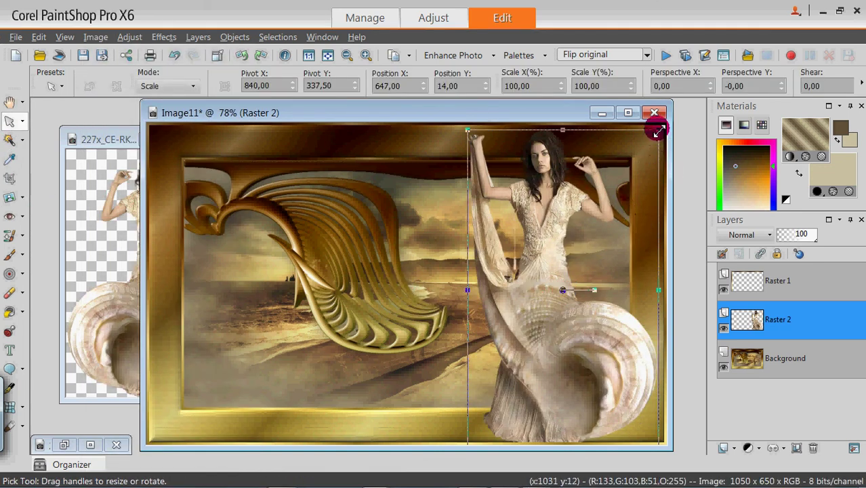
left_click_drag(658, 130, 630, 177)
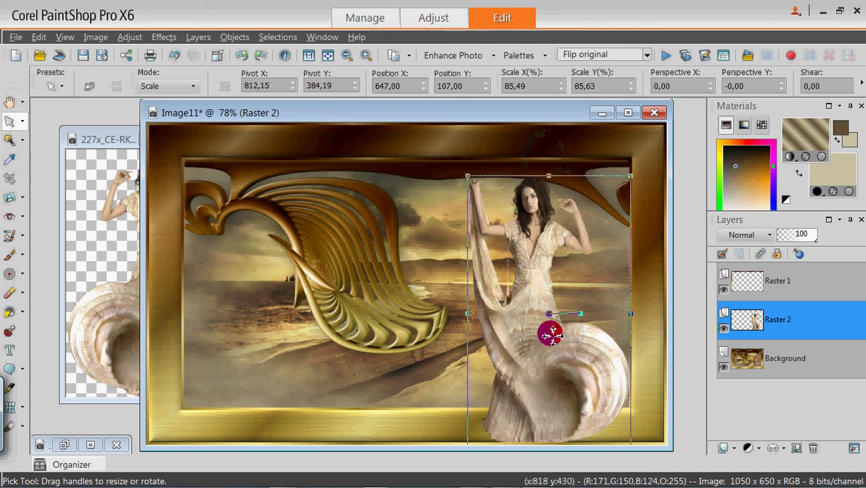
left_click_drag(549, 317, 577, 308)
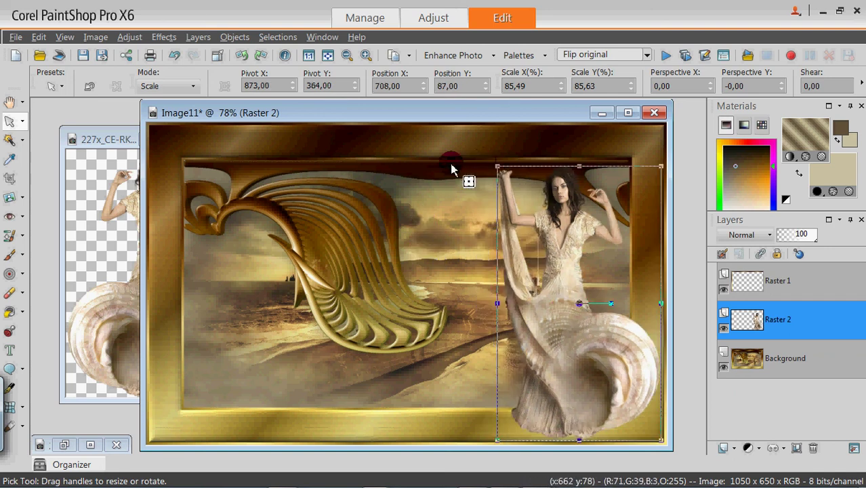
left_click(9, 102)
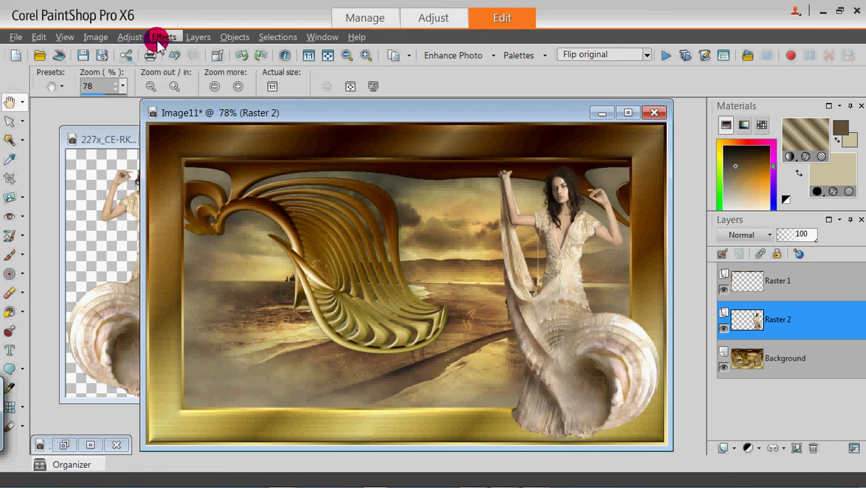
Apply an Inner Bevel to the woman with width 17, depth 1, light angle 337, intensity 50 and elevation 31
left_click(130, 37)
left_click(115, 63)
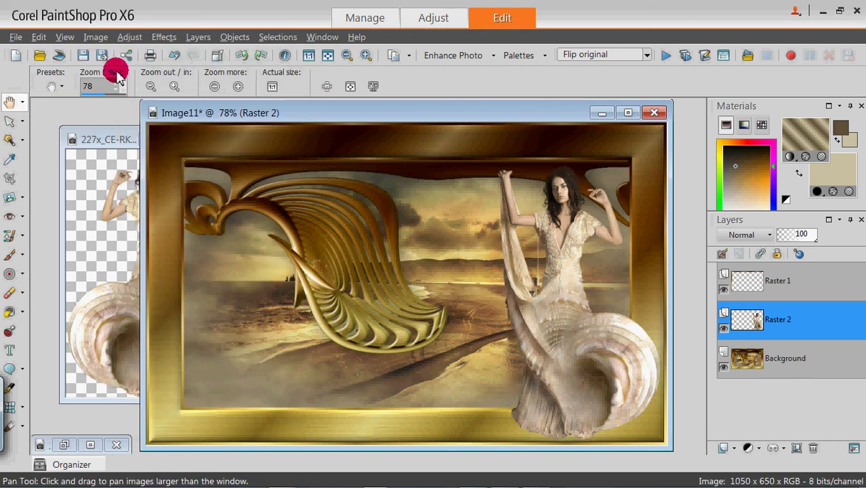
left_click(164, 36)
mouse_move(180, 93)
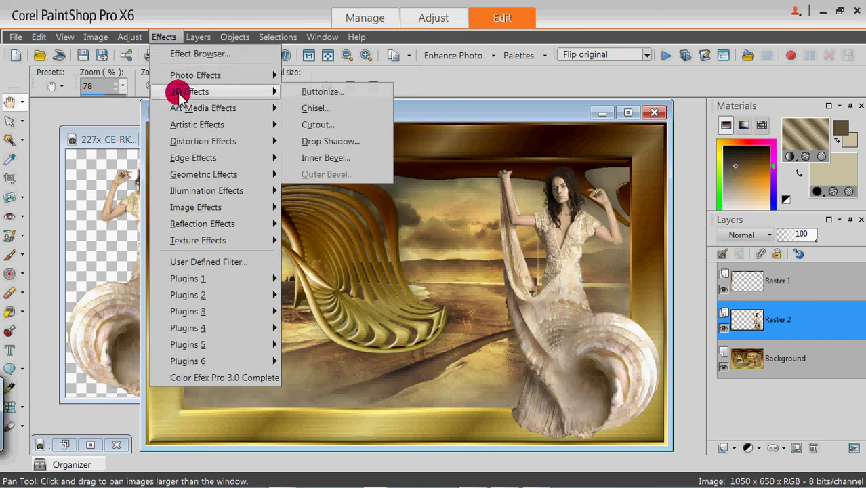
left_click(325, 156)
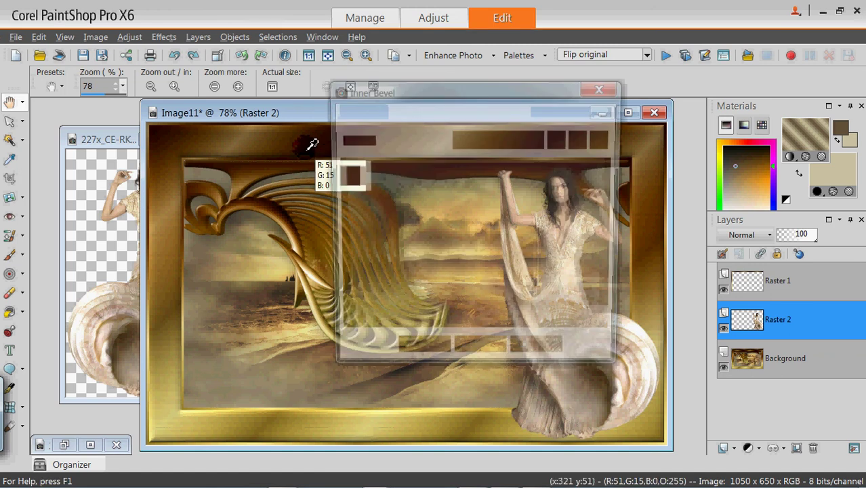
left_click(473, 231)
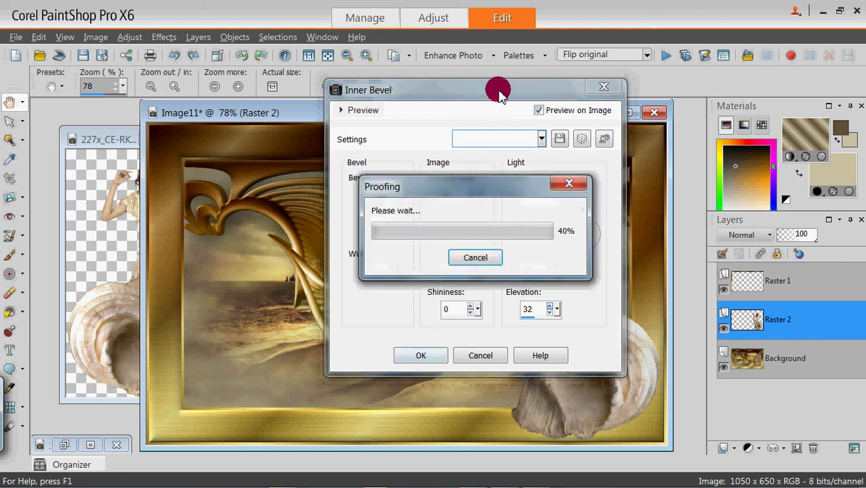
left_click_drag(499, 96, 355, 95)
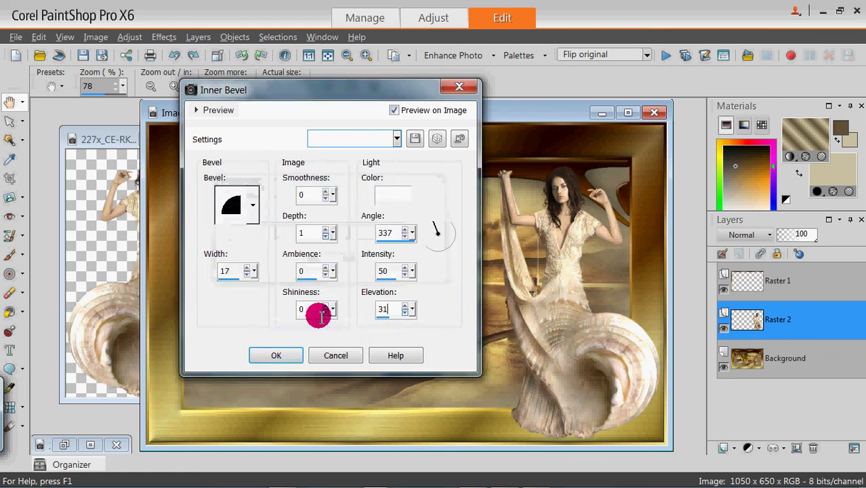
left_click(278, 355)
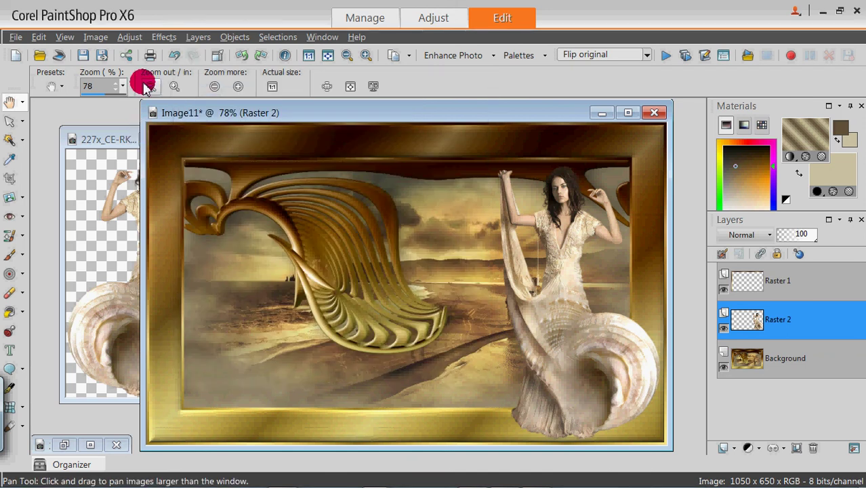
Add an Eye Candy 5 Impact Perspective Shadow to the woman in Drop Shadow mode with 50 opacity and 24.71-pixel overall blur
left_click(165, 38)
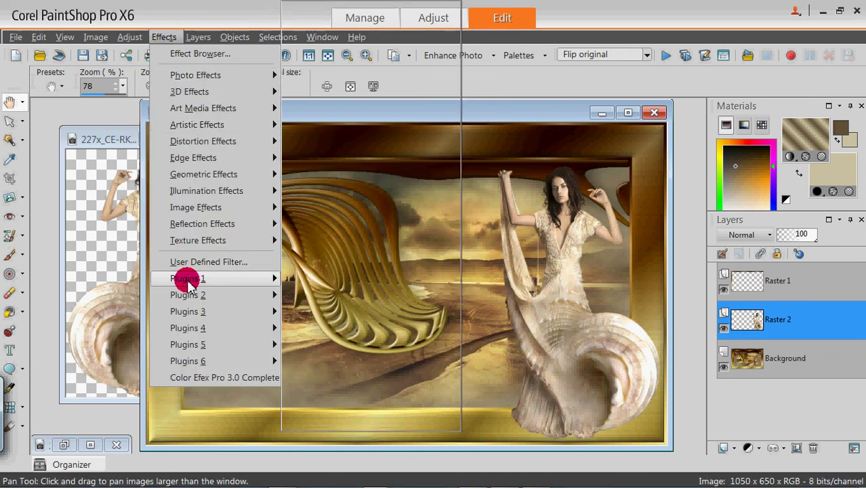
mouse_move(179, 278)
mouse_move(385, 159)
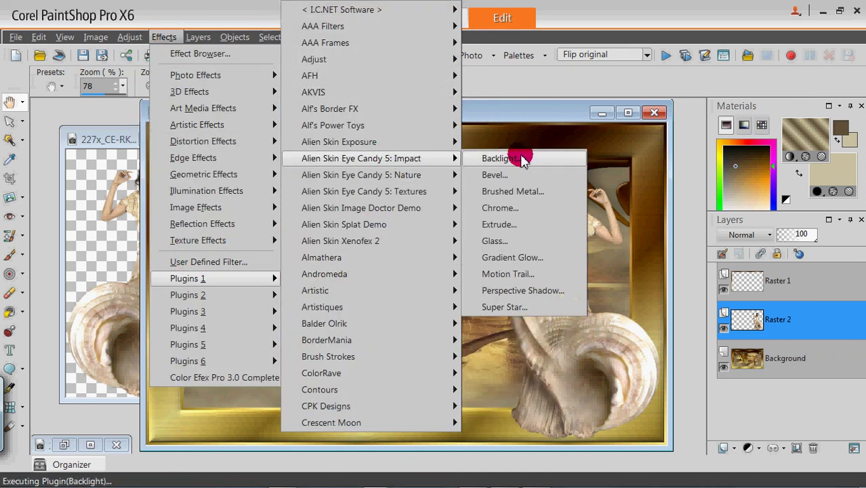
left_click(516, 289)
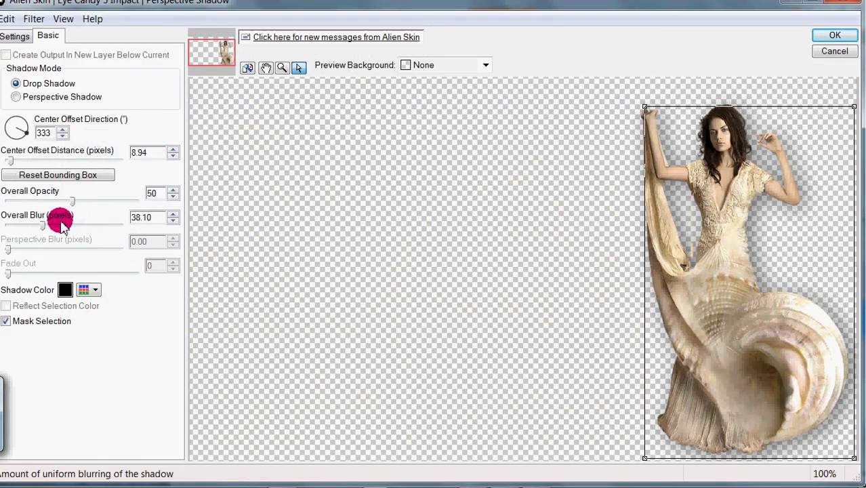
left_click(30, 229)
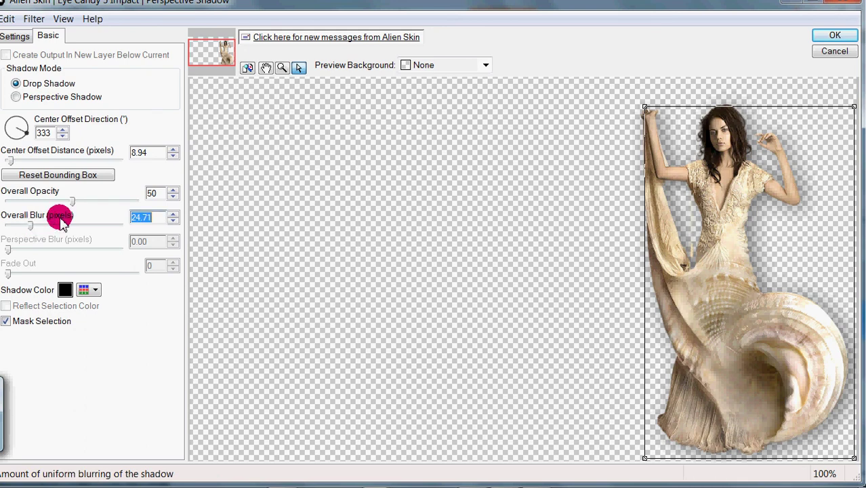
left_click(834, 35)
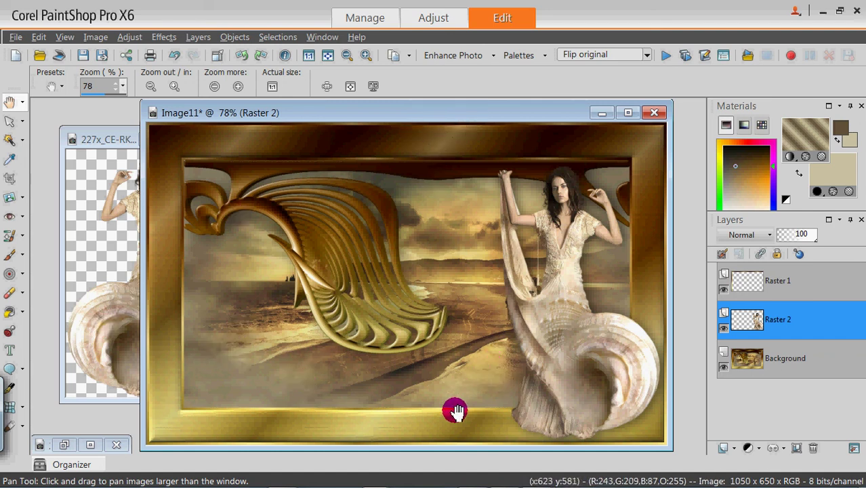
mouse_move(745, 482)
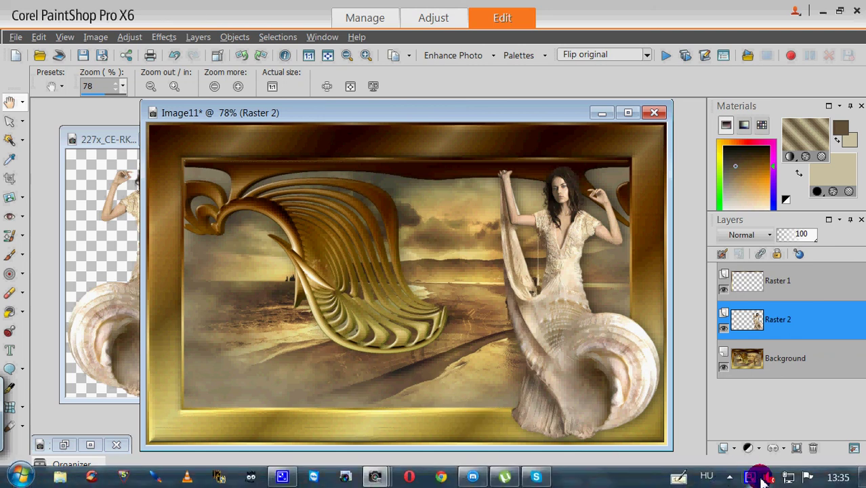